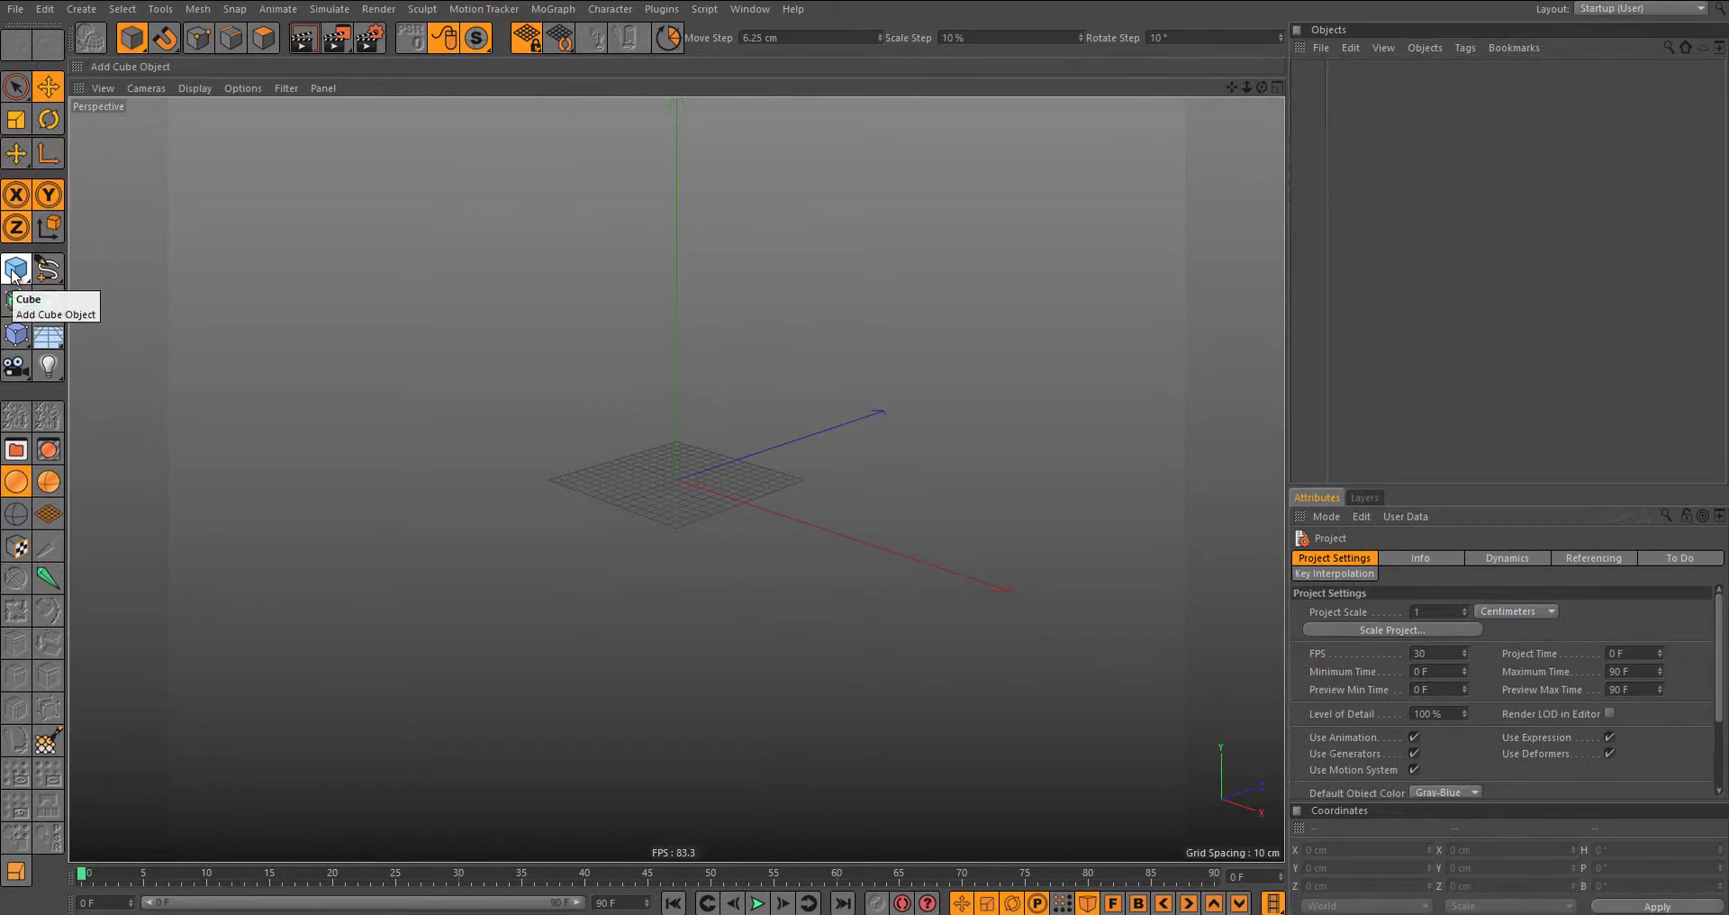
Step: Add a 50 cm cube with 8 segments per axis, then frame and select it
left_click(14, 269)
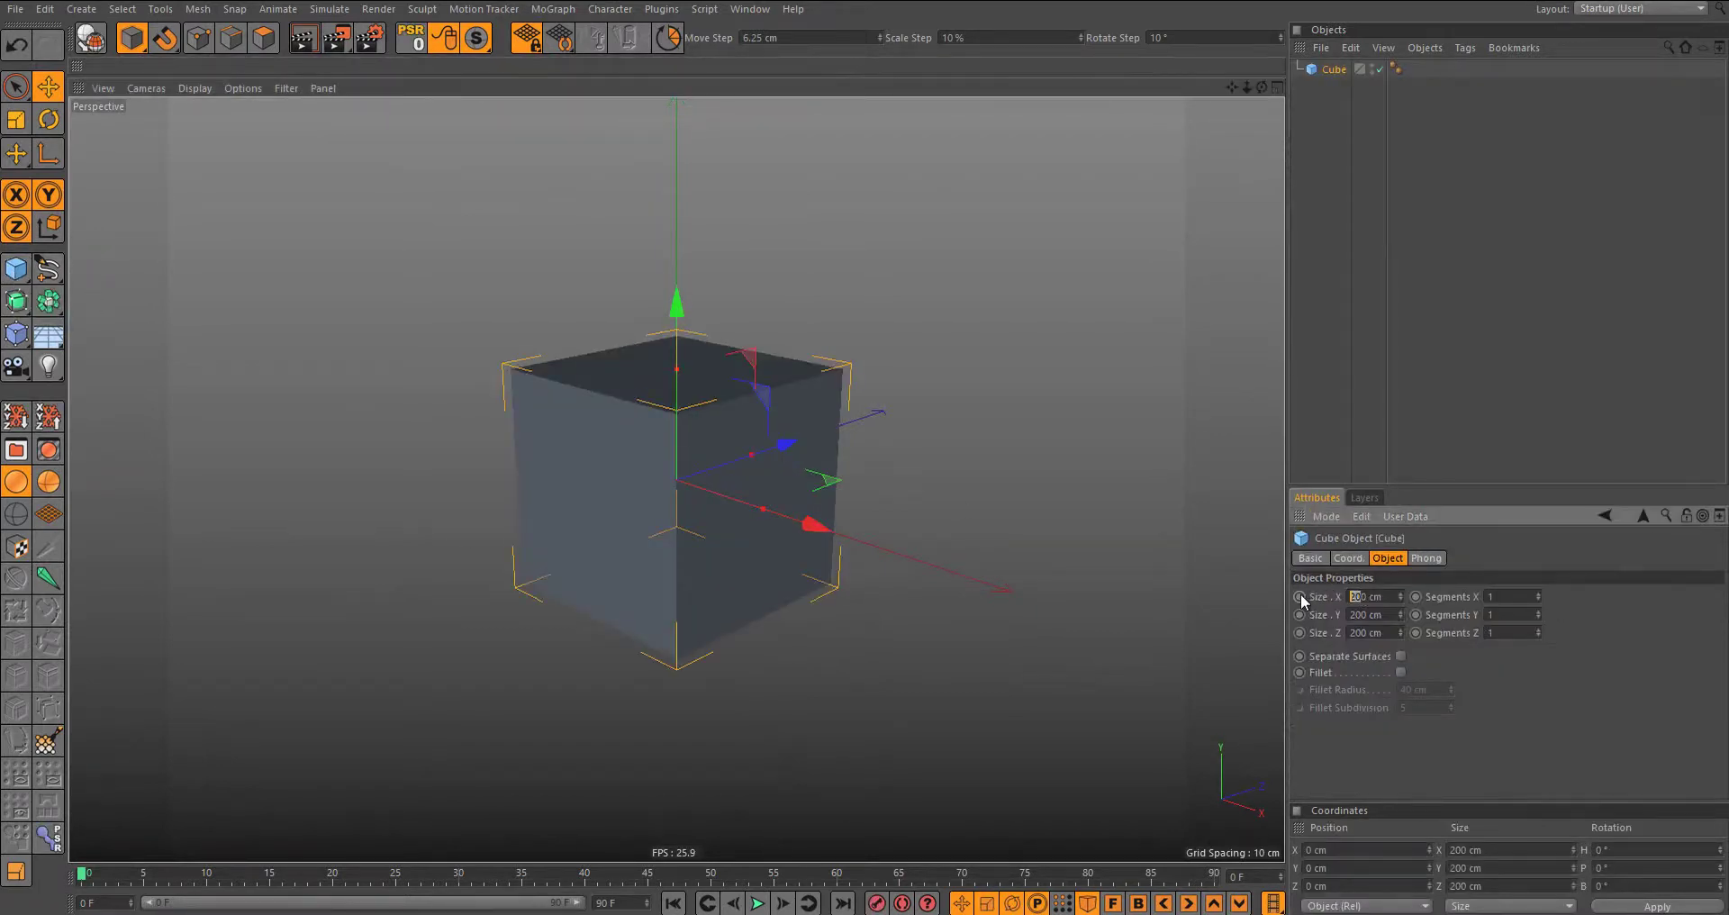
double_click(1364, 612)
type("50")
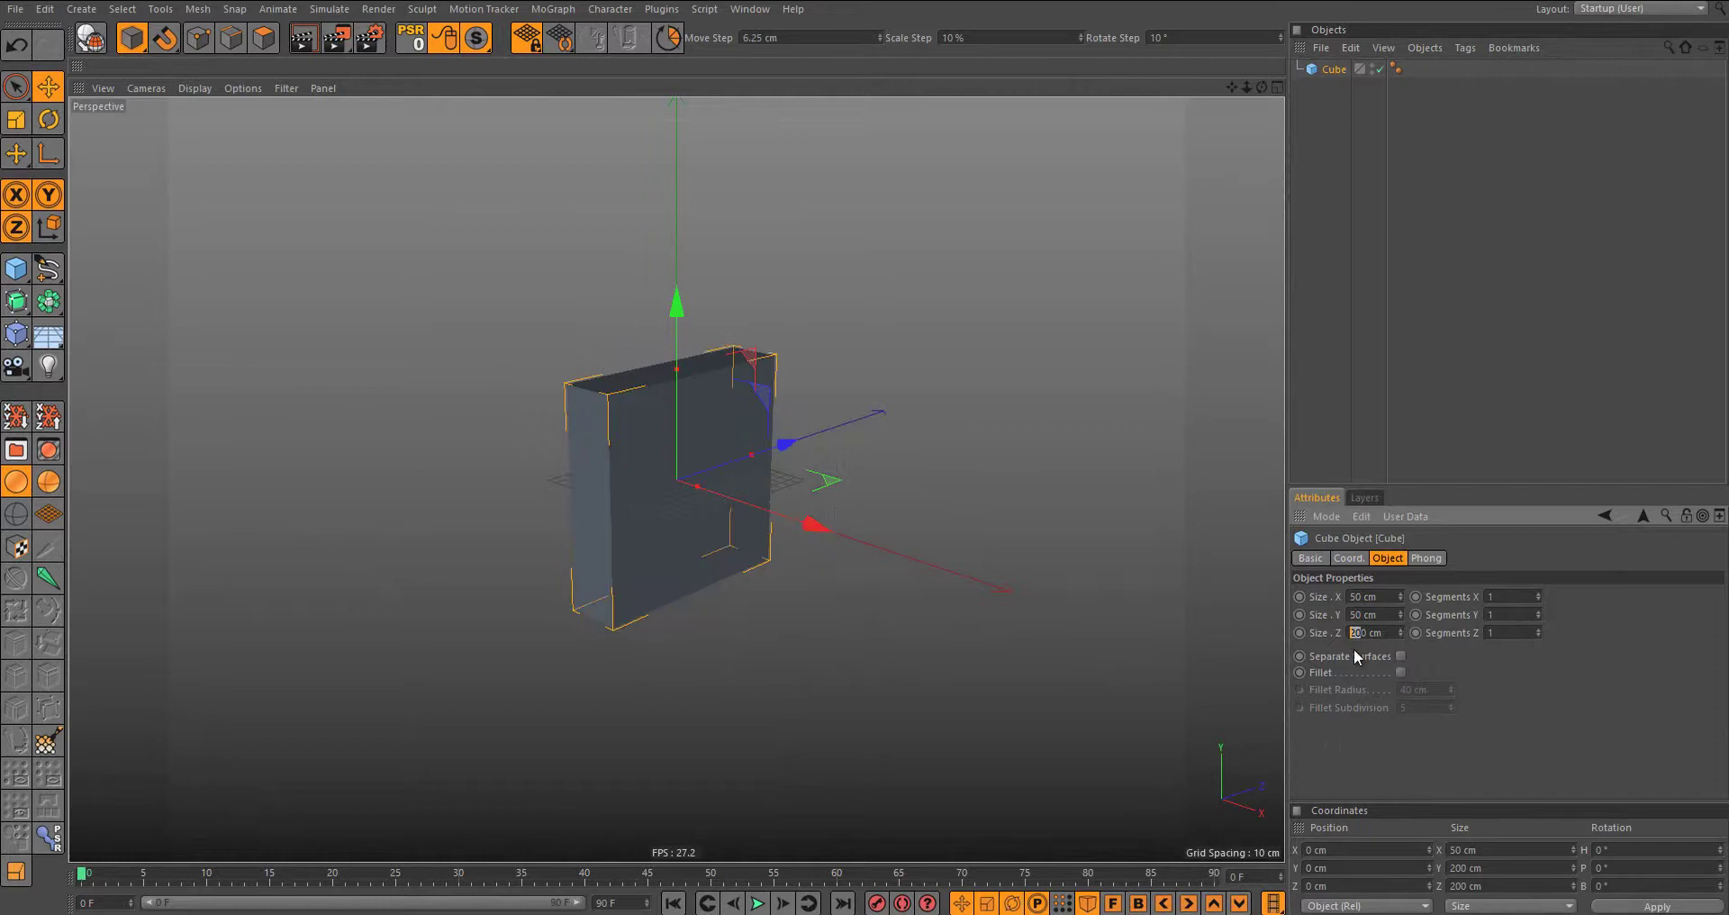
type("50")
key("Return")
type("8")
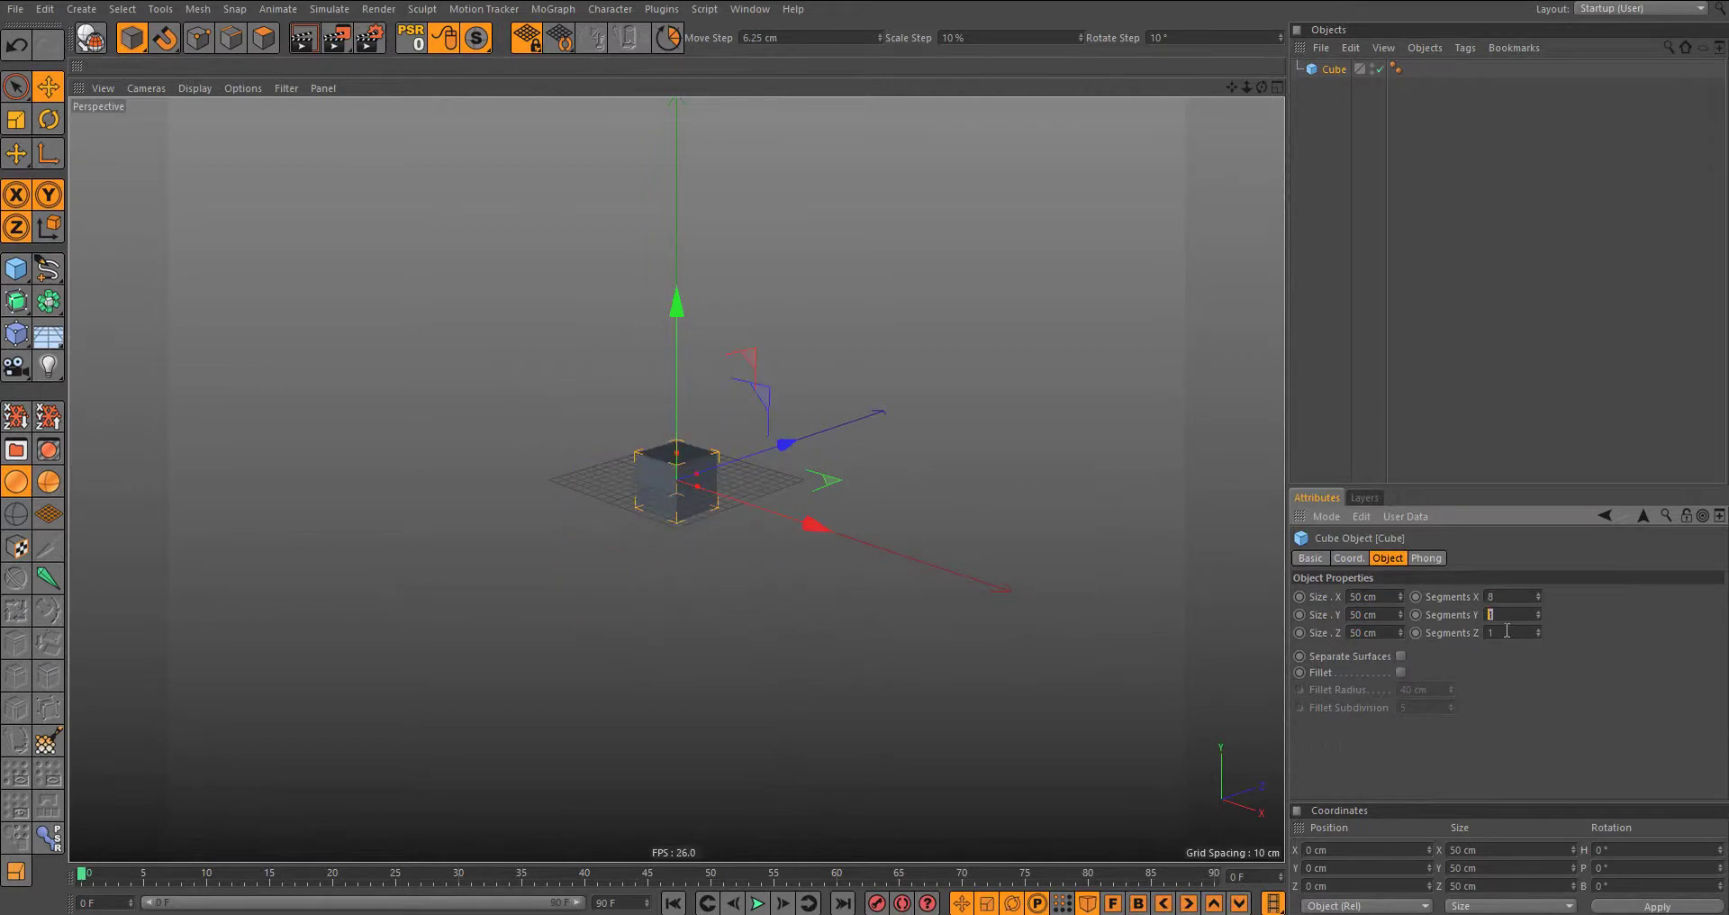
key("h")
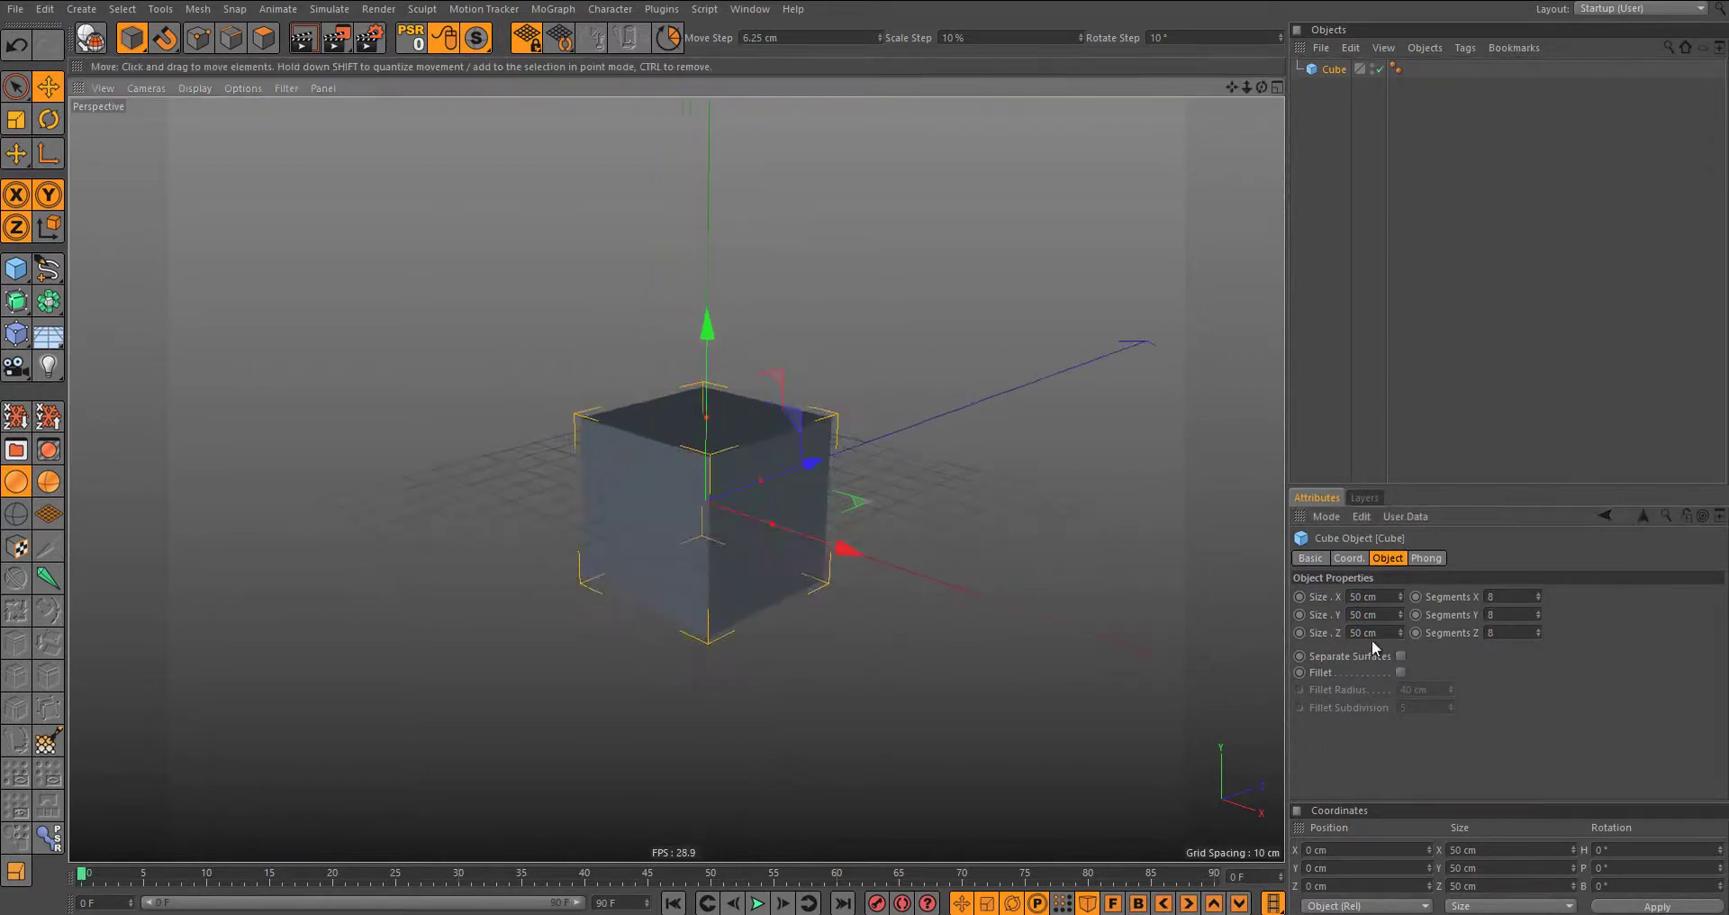
left_click_drag(672, 586, 744, 400, "alt")
left_click(1325, 68)
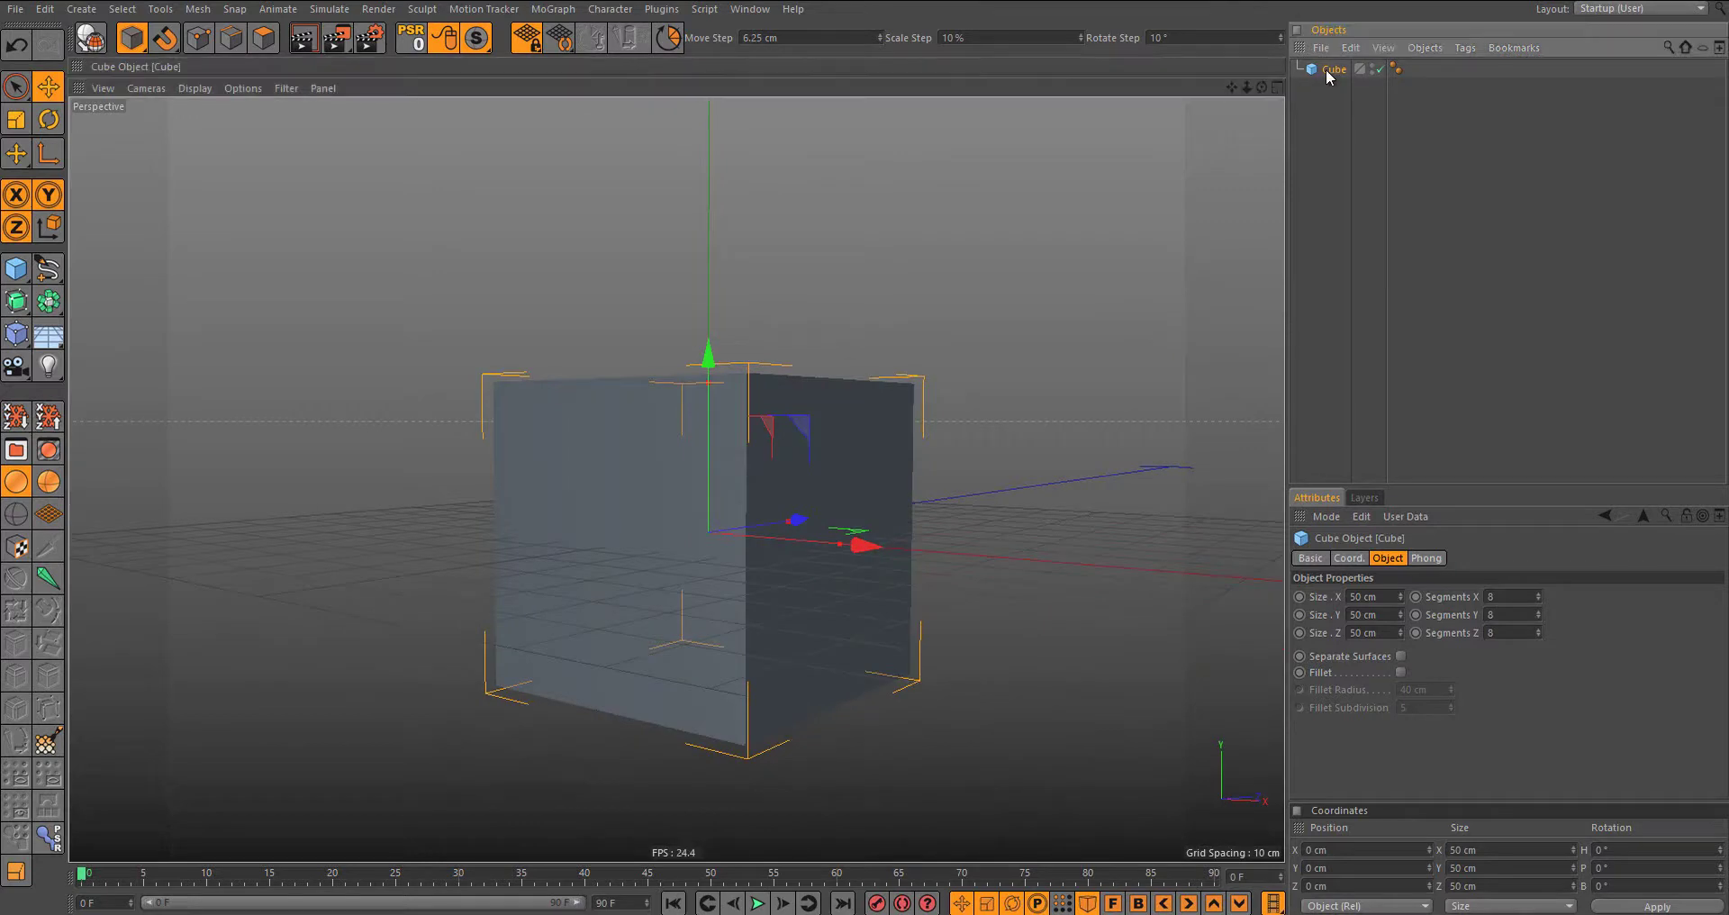
Step: Make the cube editable, lift it 25 cm onto the ground and show its polygon lines
key("c")
mouse_move(1218, 153)
left_mouse_down("alt")
mouse_move(676, 468)
mouse_move(127, 348)
left_mouse_up("alt")
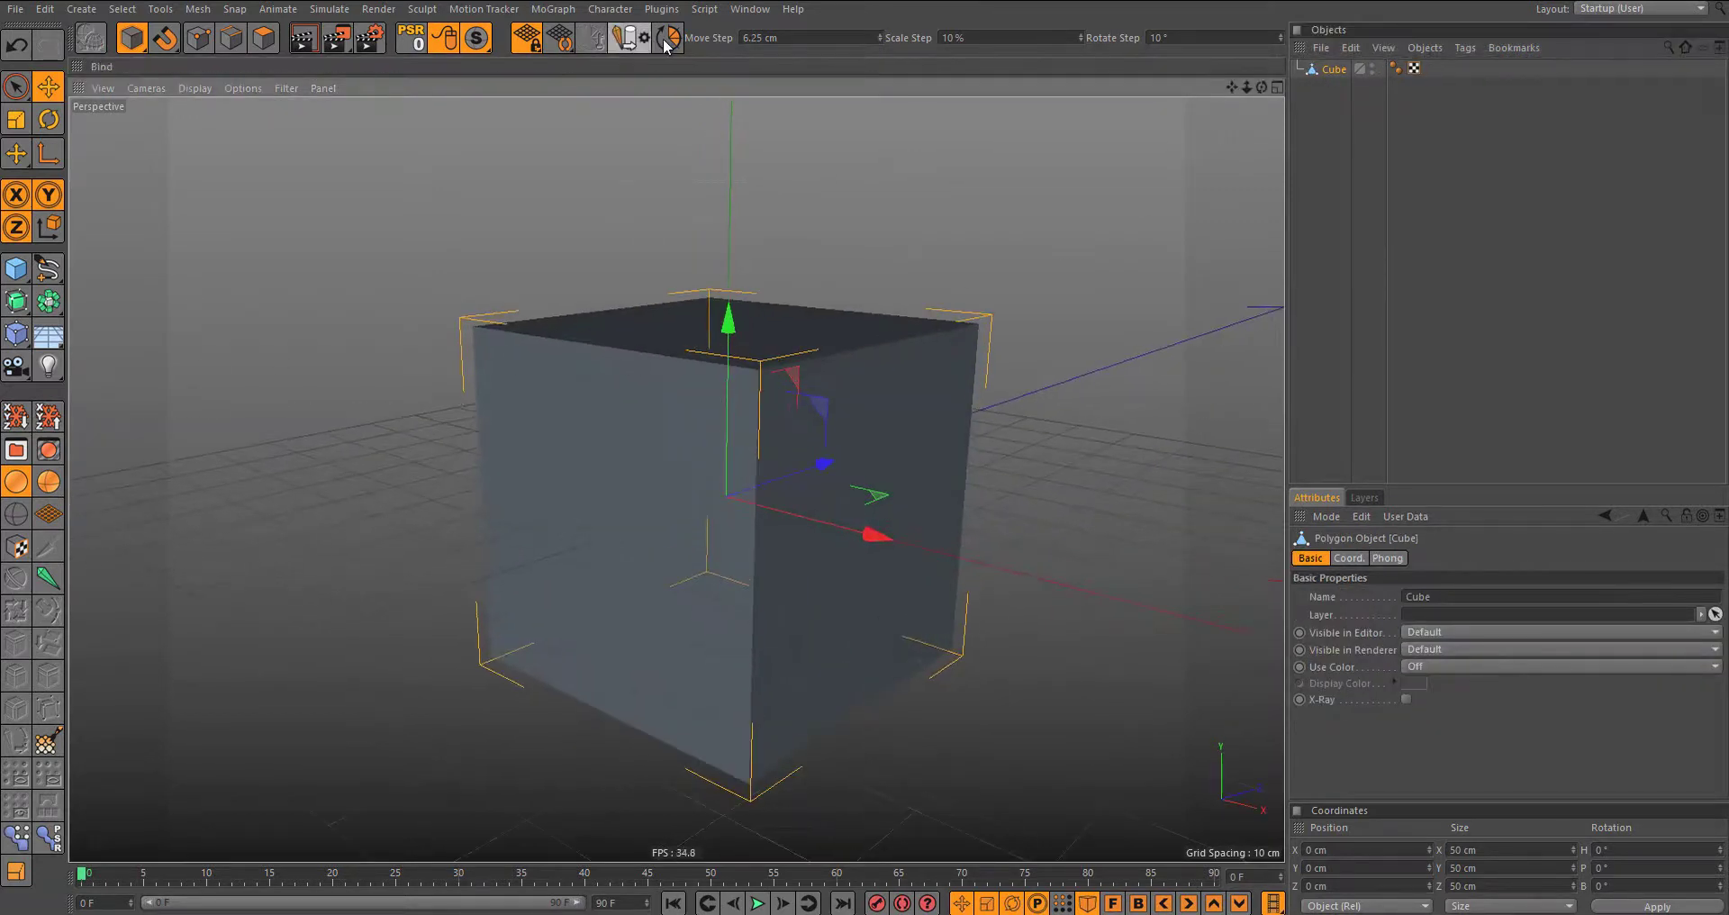
left_click_drag(727, 324, 710, 260, "shift")
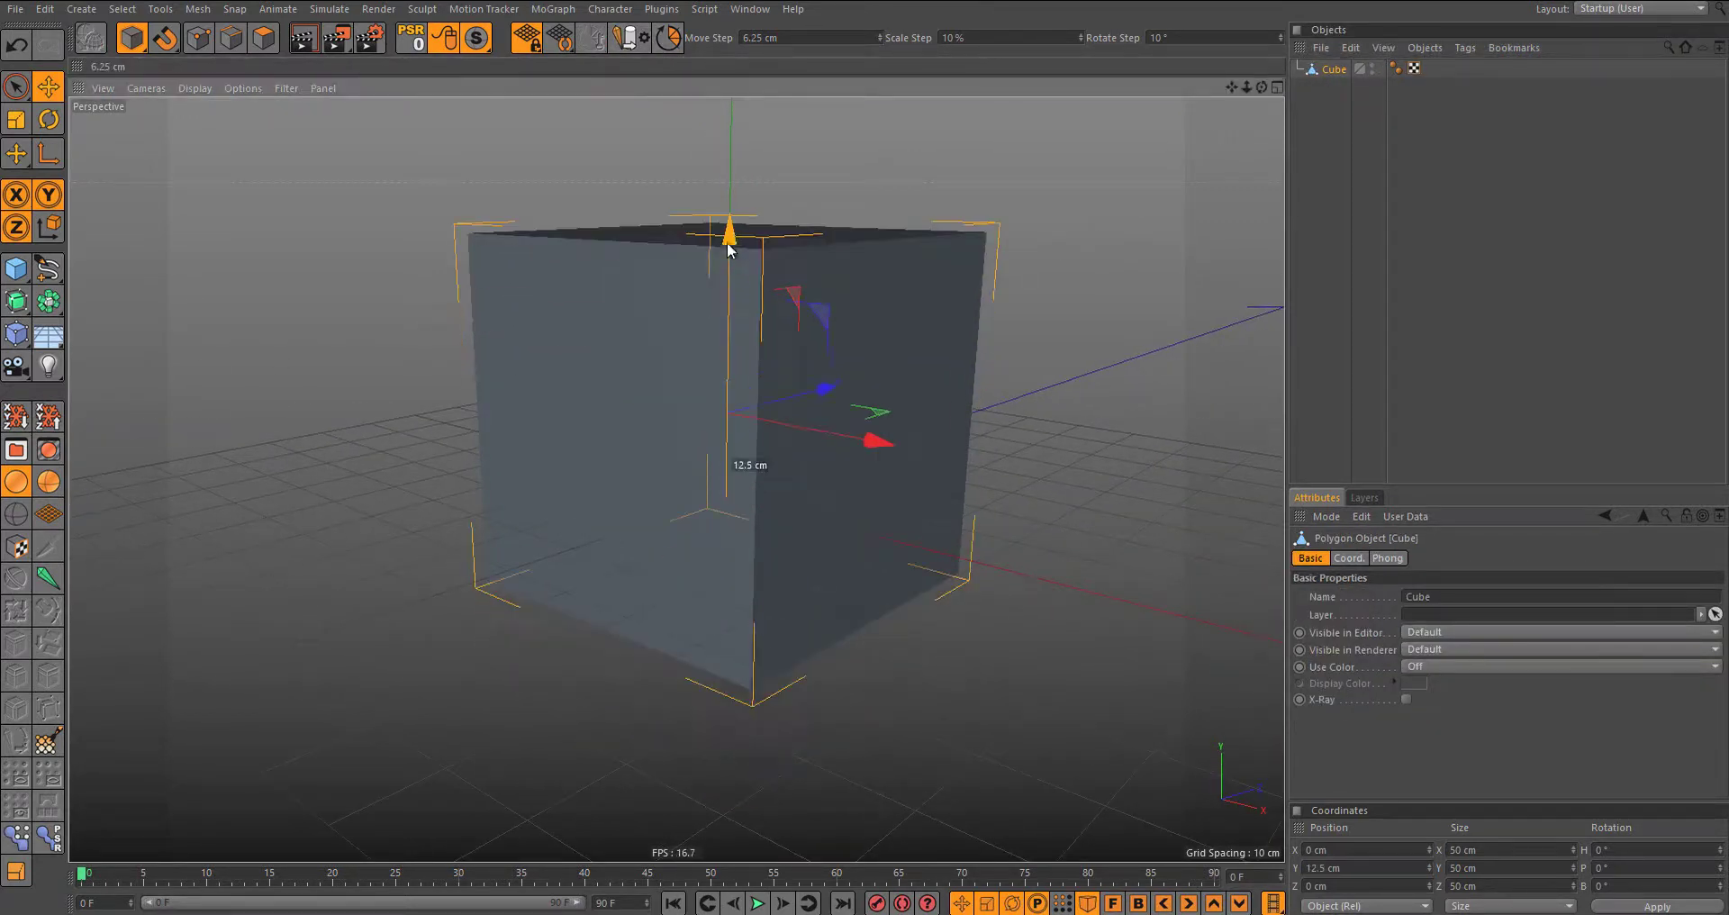
right_click_drag(709, 261, 299, 456, "alt")
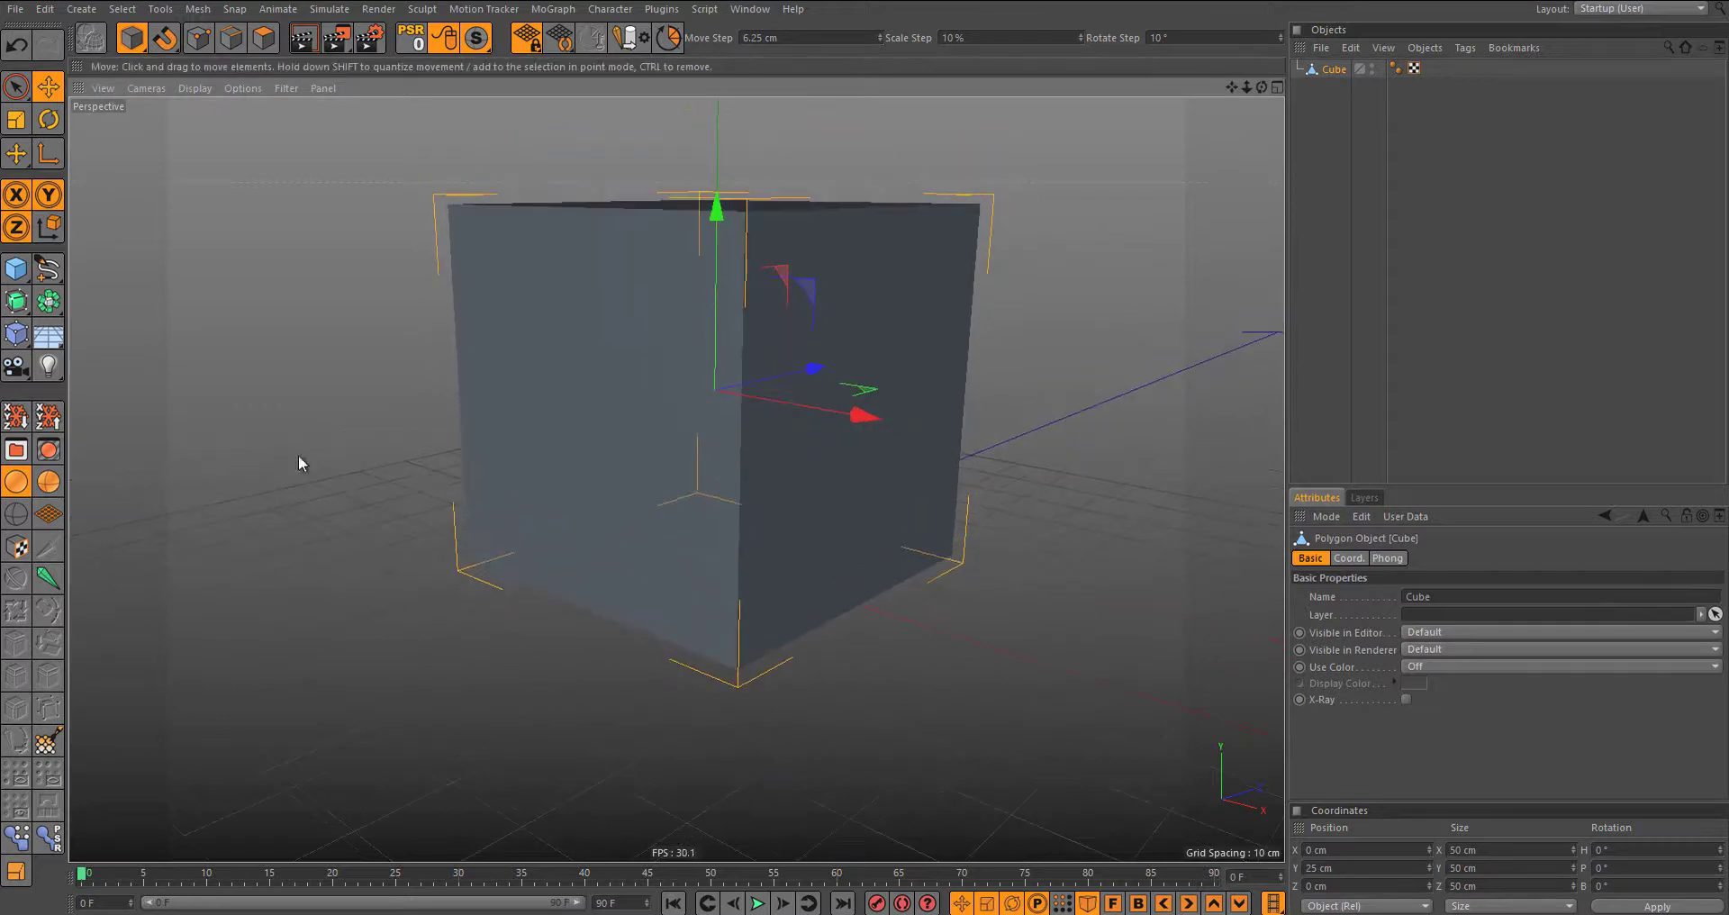
left_click(51, 481)
left_click_drag(594, 419, 815, 421, "alt")
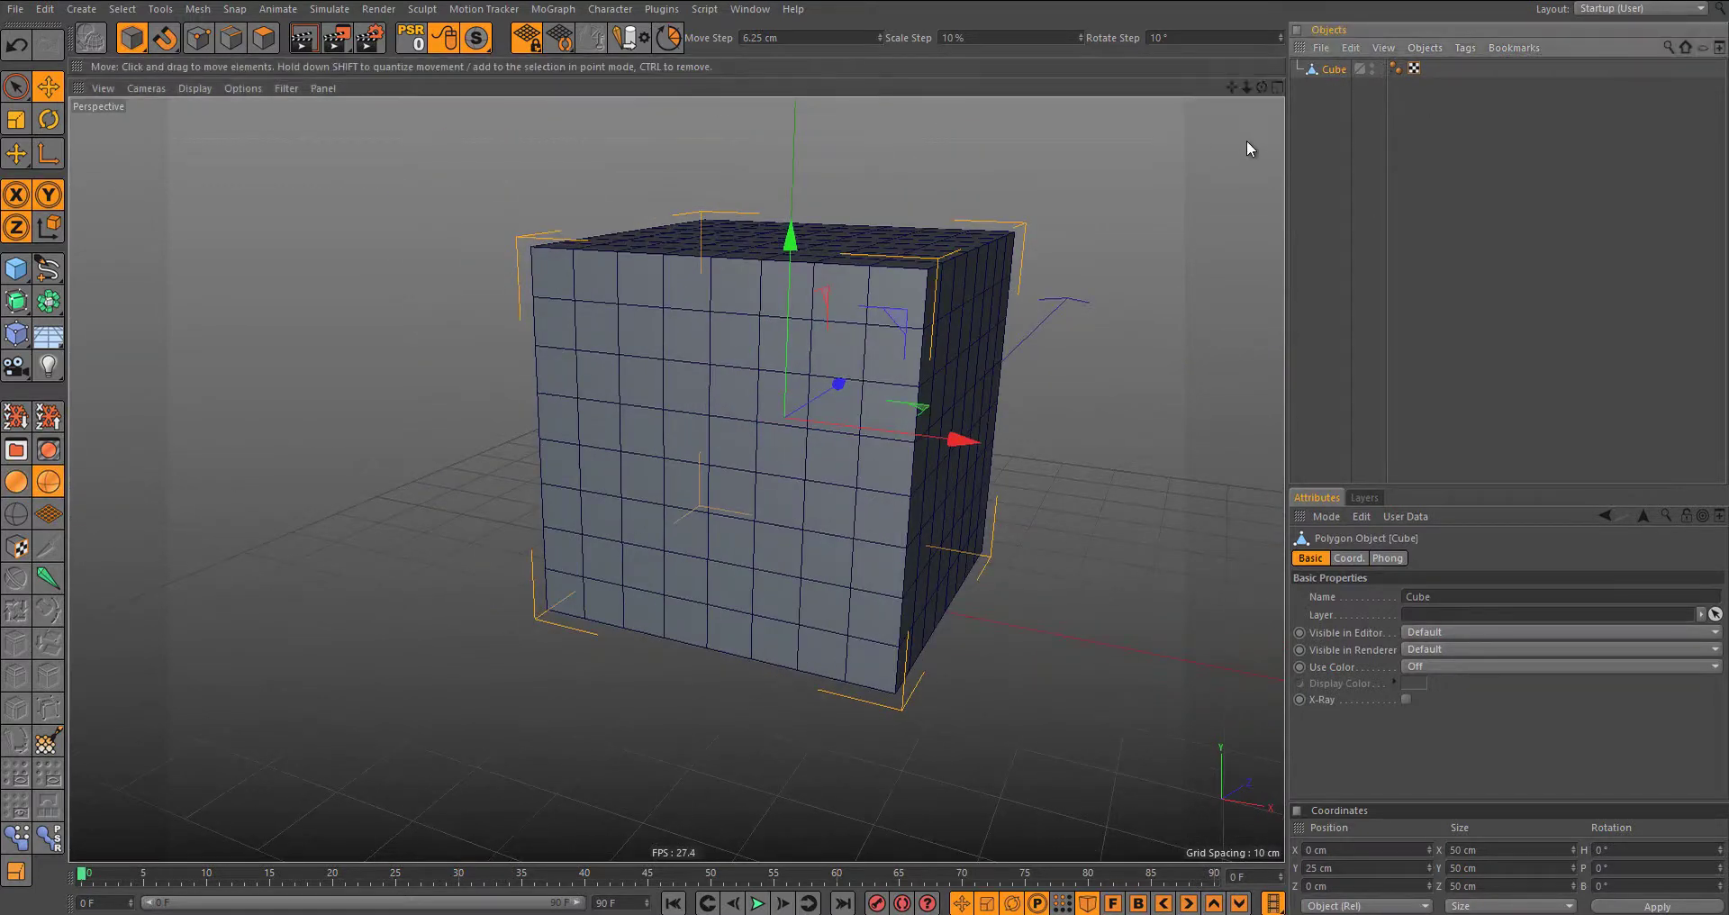
Step: Select two 2x2 polygon blocks on the cube's front face for the eyes
left_click(261, 39)
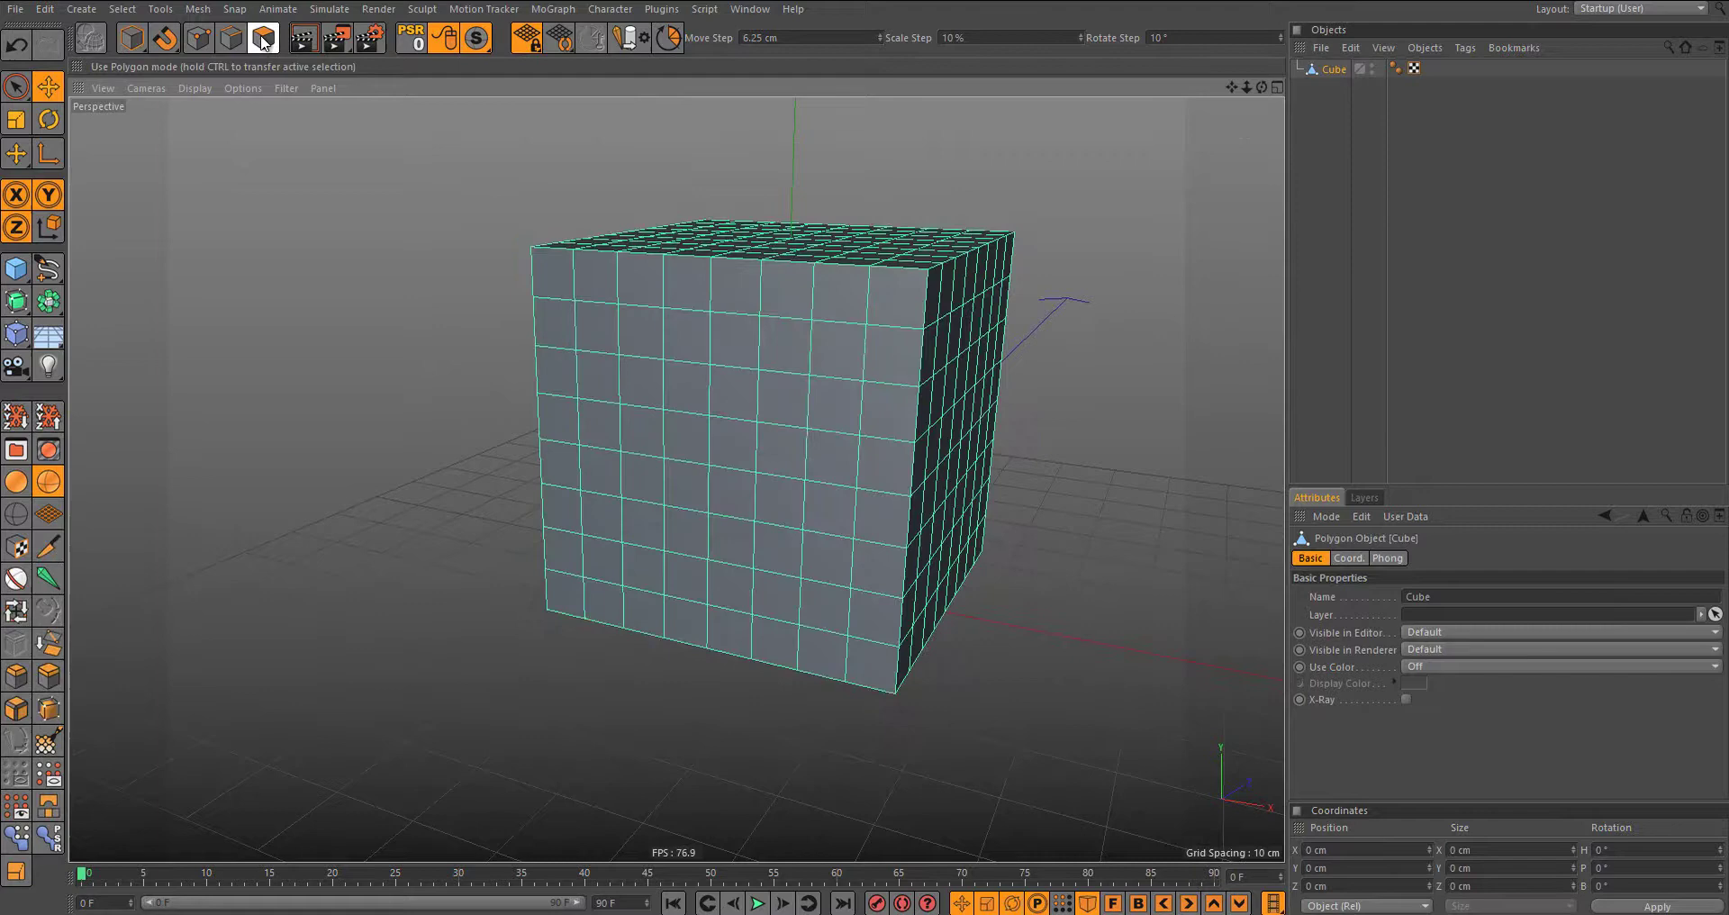
scroll(672, 397, "up", 3)
left_click_drag(672, 397, 528, 417, "alt")
left_click(526, 419)
left_click(529, 456, "shift")
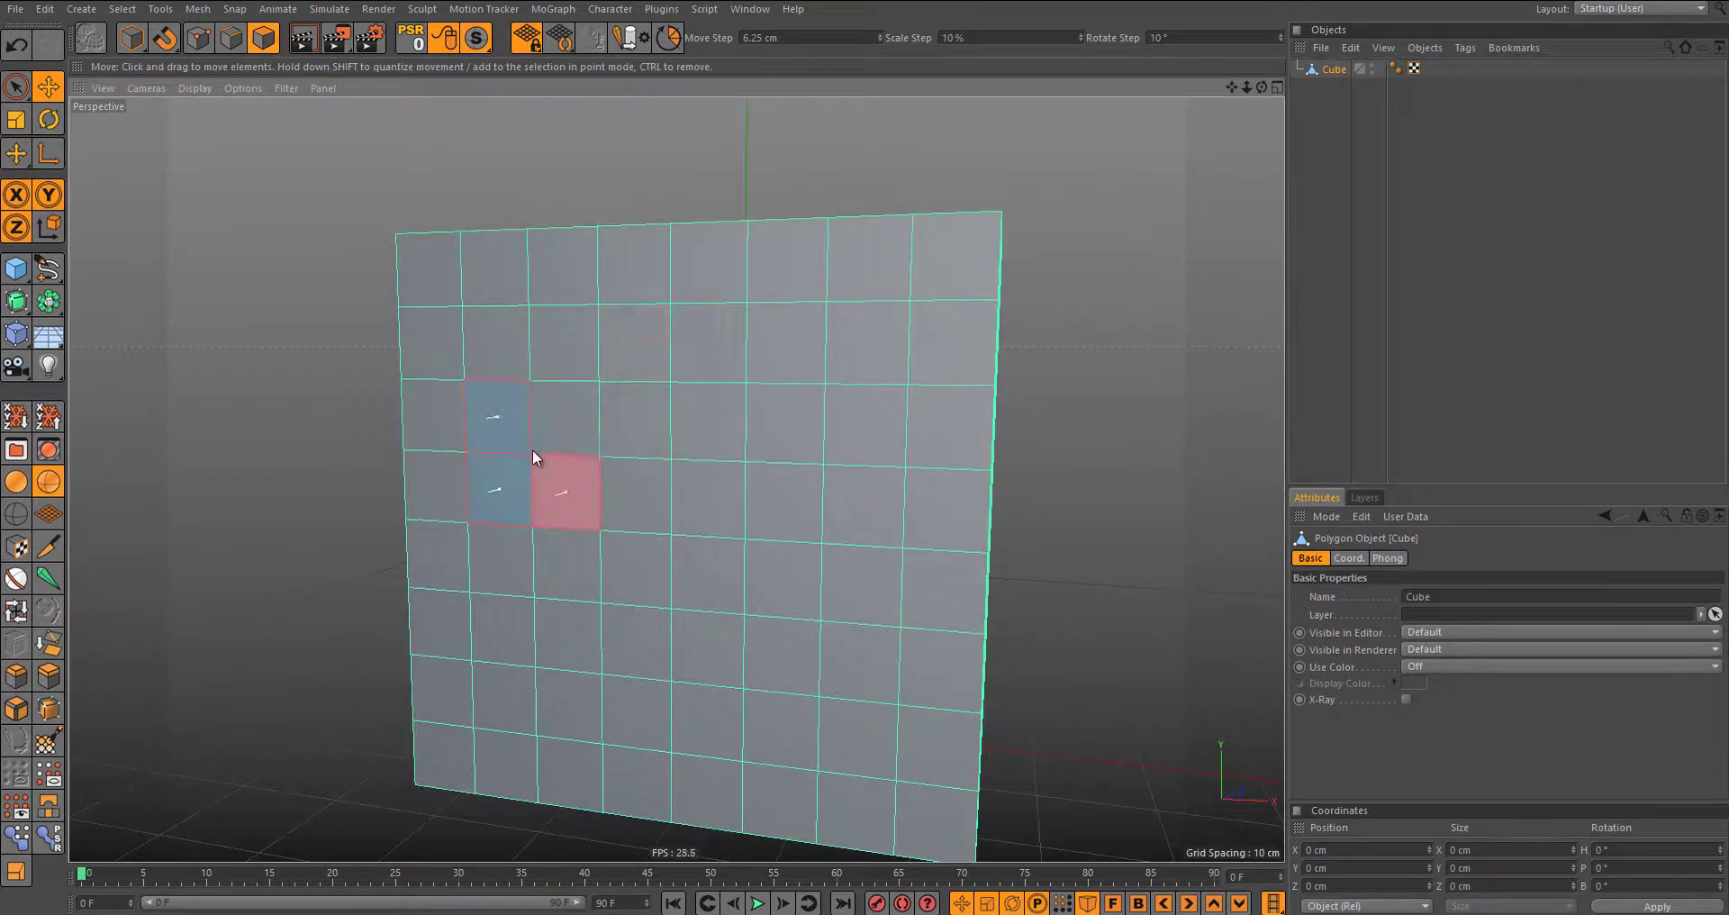
left_click_drag(566, 490, 565, 416, "shift")
left_click(785, 417, "shift")
mouse_move(785, 491)
left_mouse_down("shift")
mouse_move(866, 417)
mouse_move(765, 465)
mouse_move(729, 450)
left_mouse_up("shift")
left_click(866, 491, "shift")
scroll(790, 499, "up", 3)
Step: Use a finer move step to push the eye polygons about 3 cm inward, then deselect
left_click(792, 36)
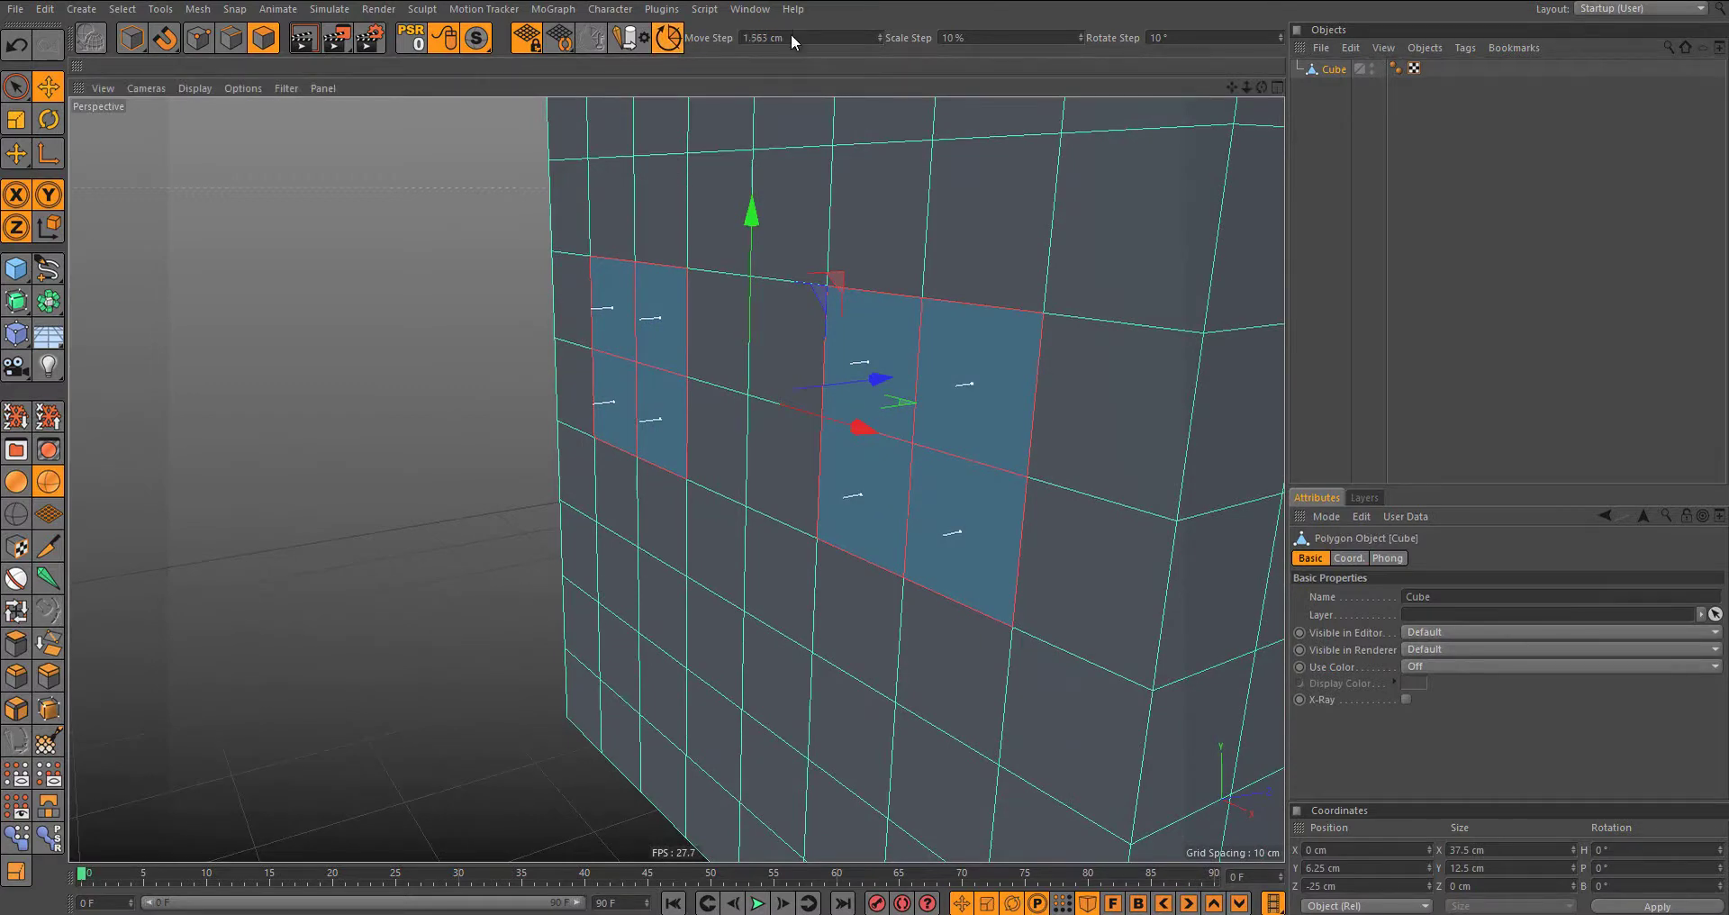
left_click_drag(875, 380, 908, 377)
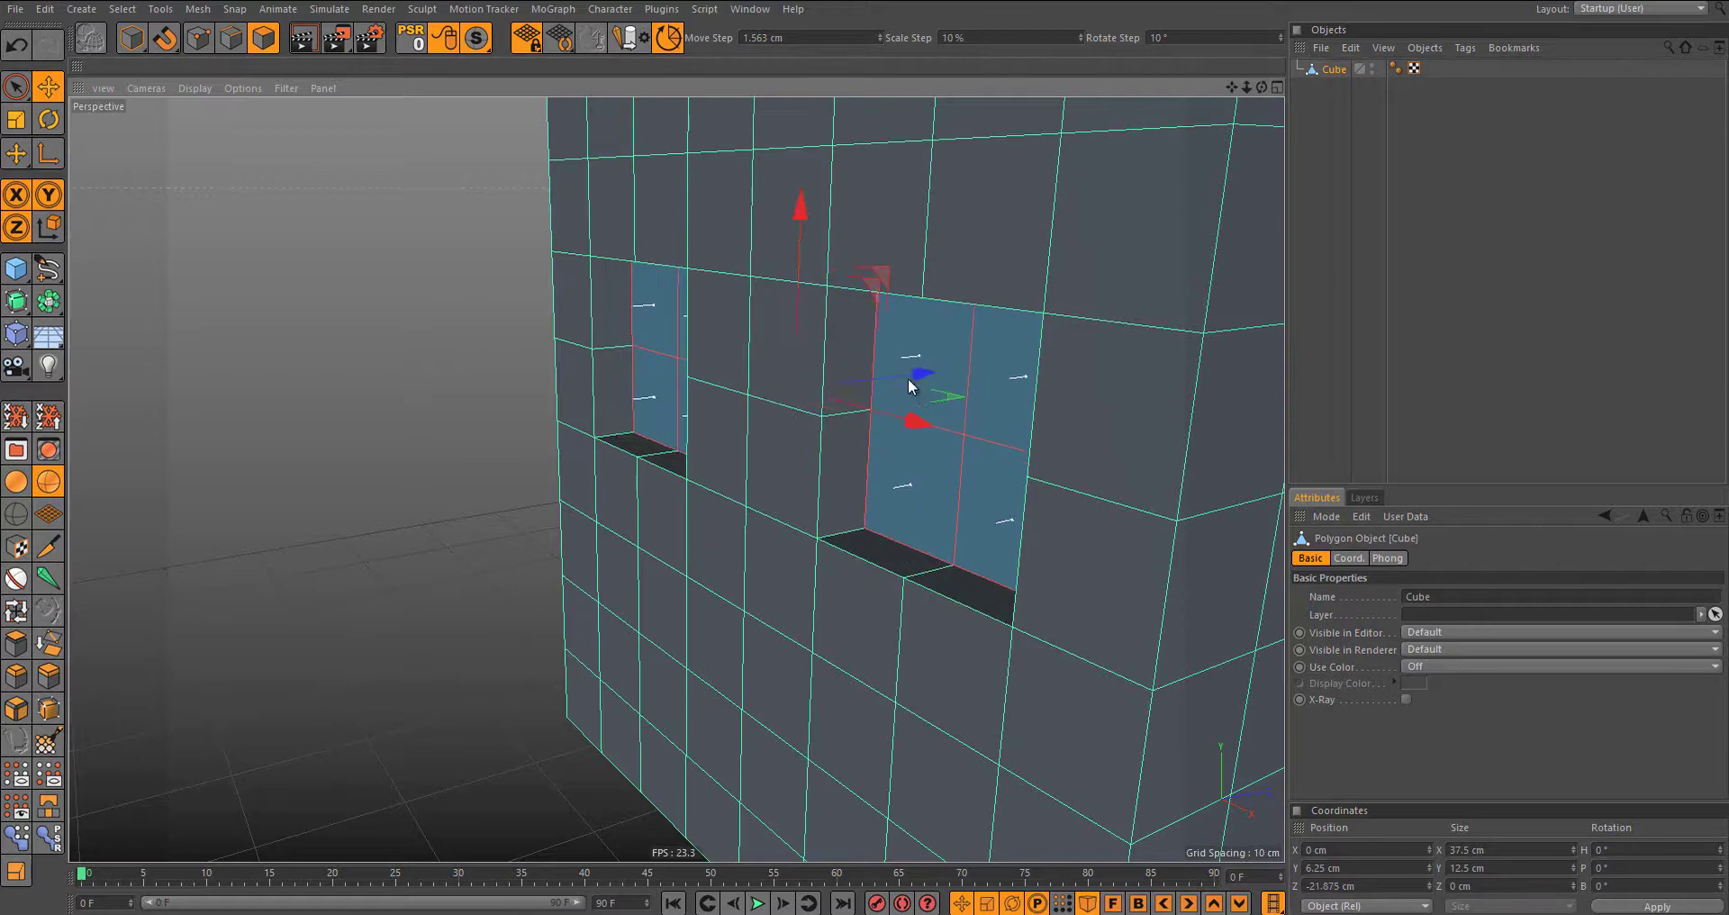
scroll(929, 407, "down", 2)
mouse_move(687, 386)
left_mouse_down("alt")
mouse_move(651, 436)
mouse_move(857, 398)
mouse_move(727, 398)
left_mouse_up("alt")
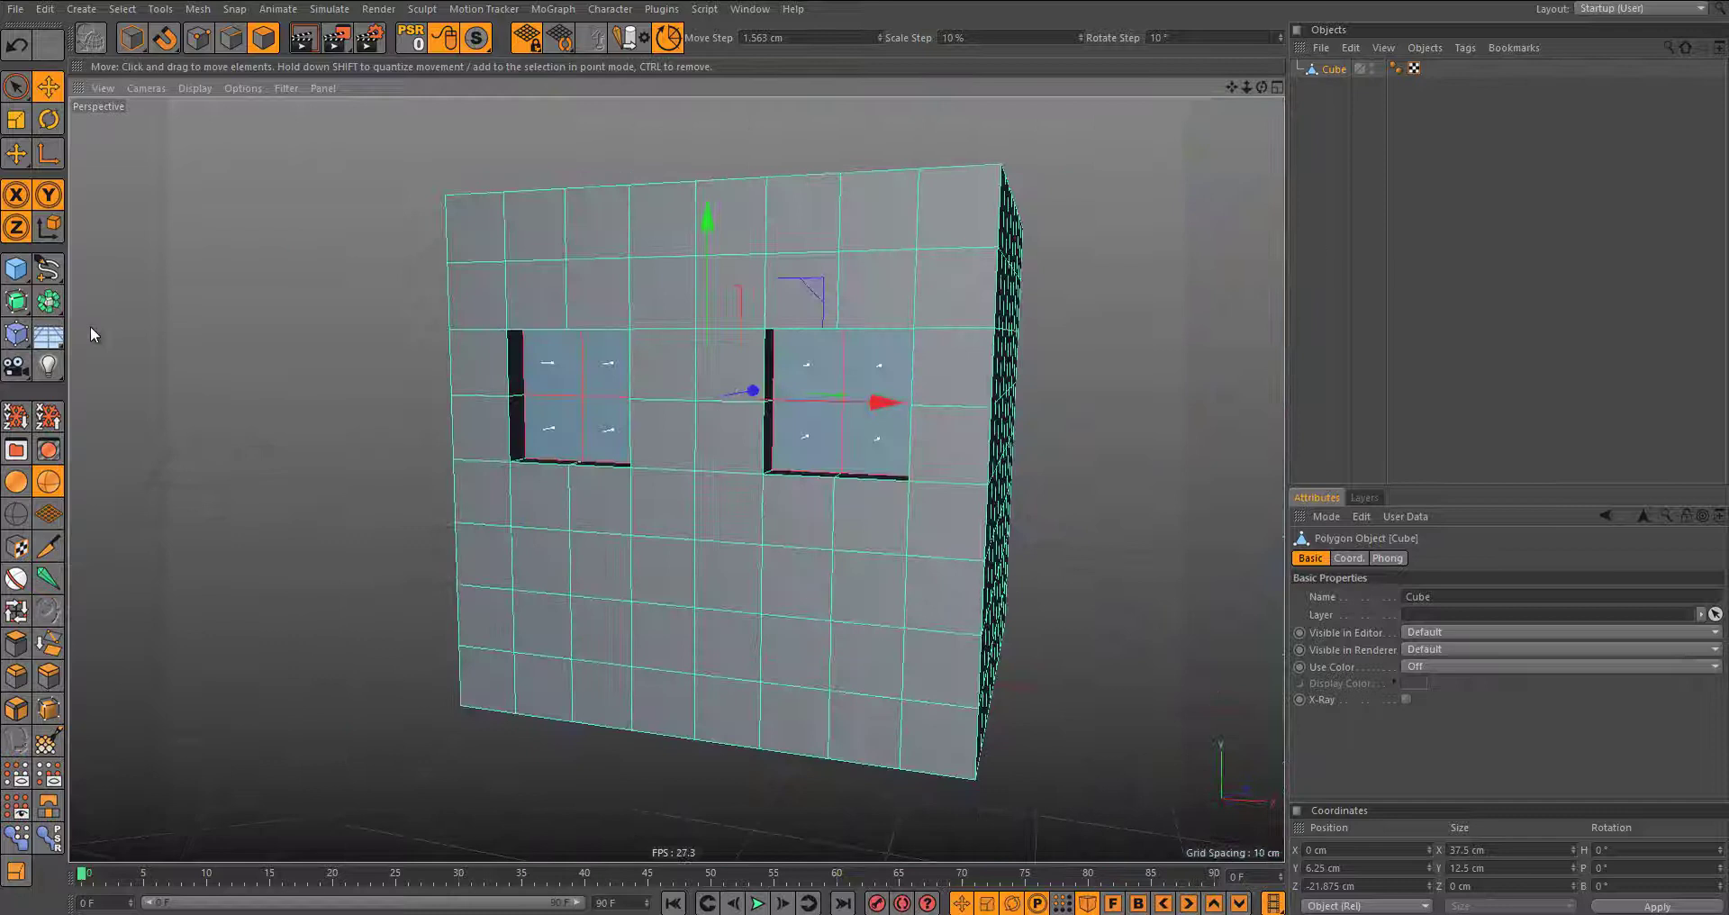
left_click(278, 403)
Step: In Point mode, set up the Knife in Line mode with Create N-gons off
left_click(198, 37)
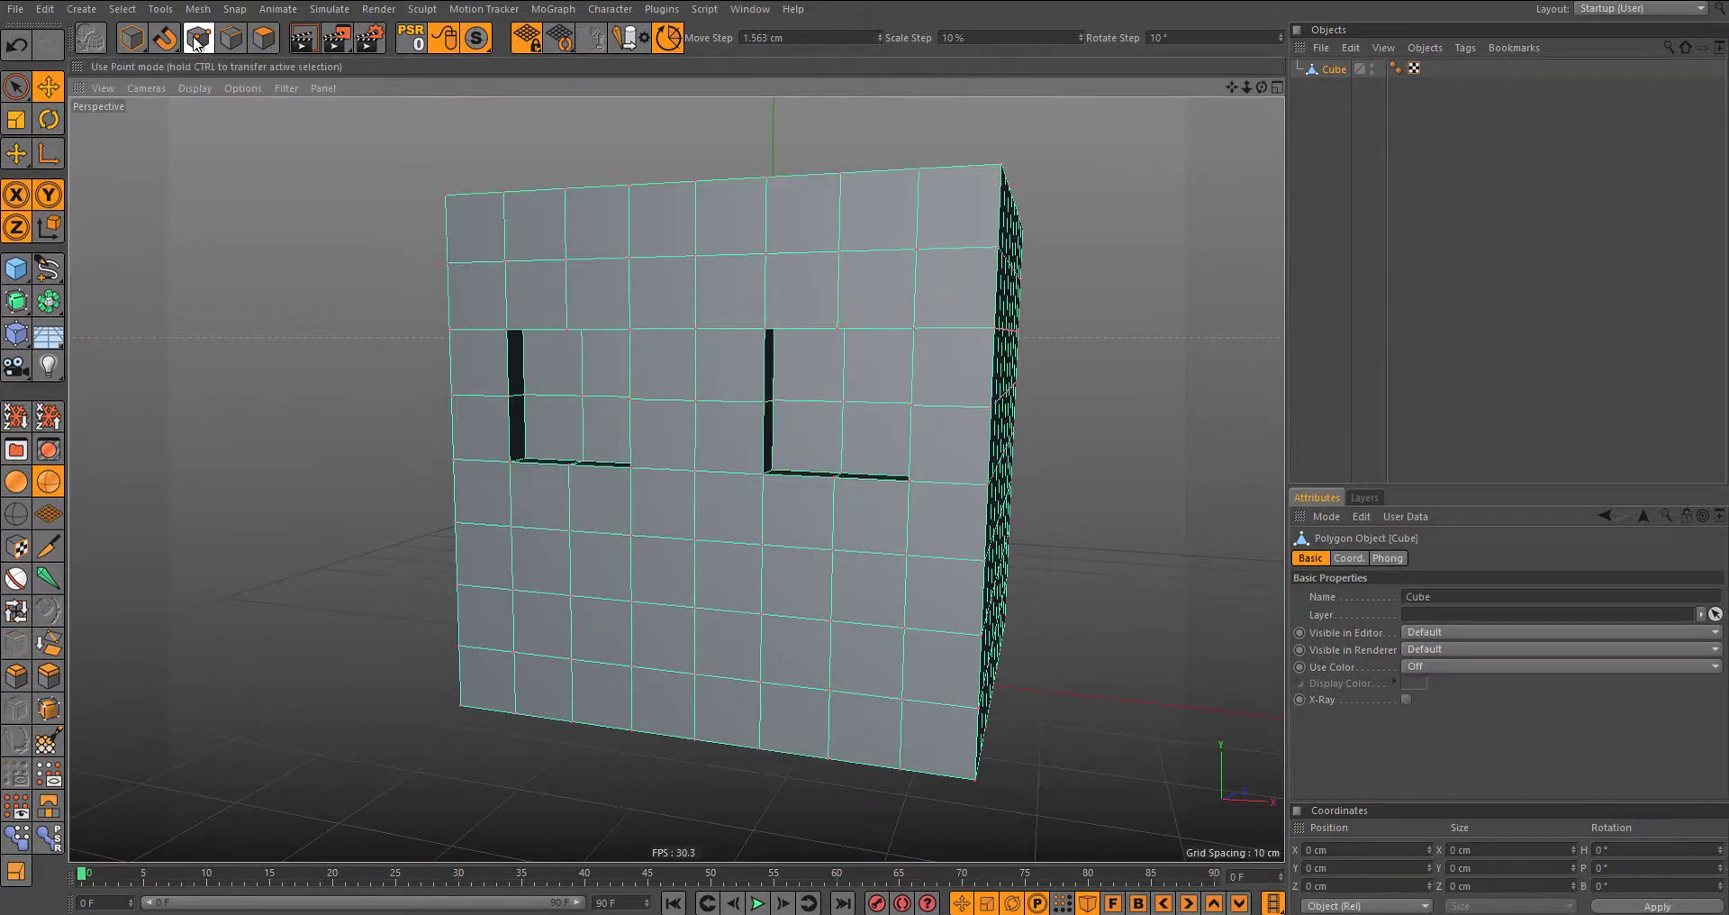
left_click(45, 539)
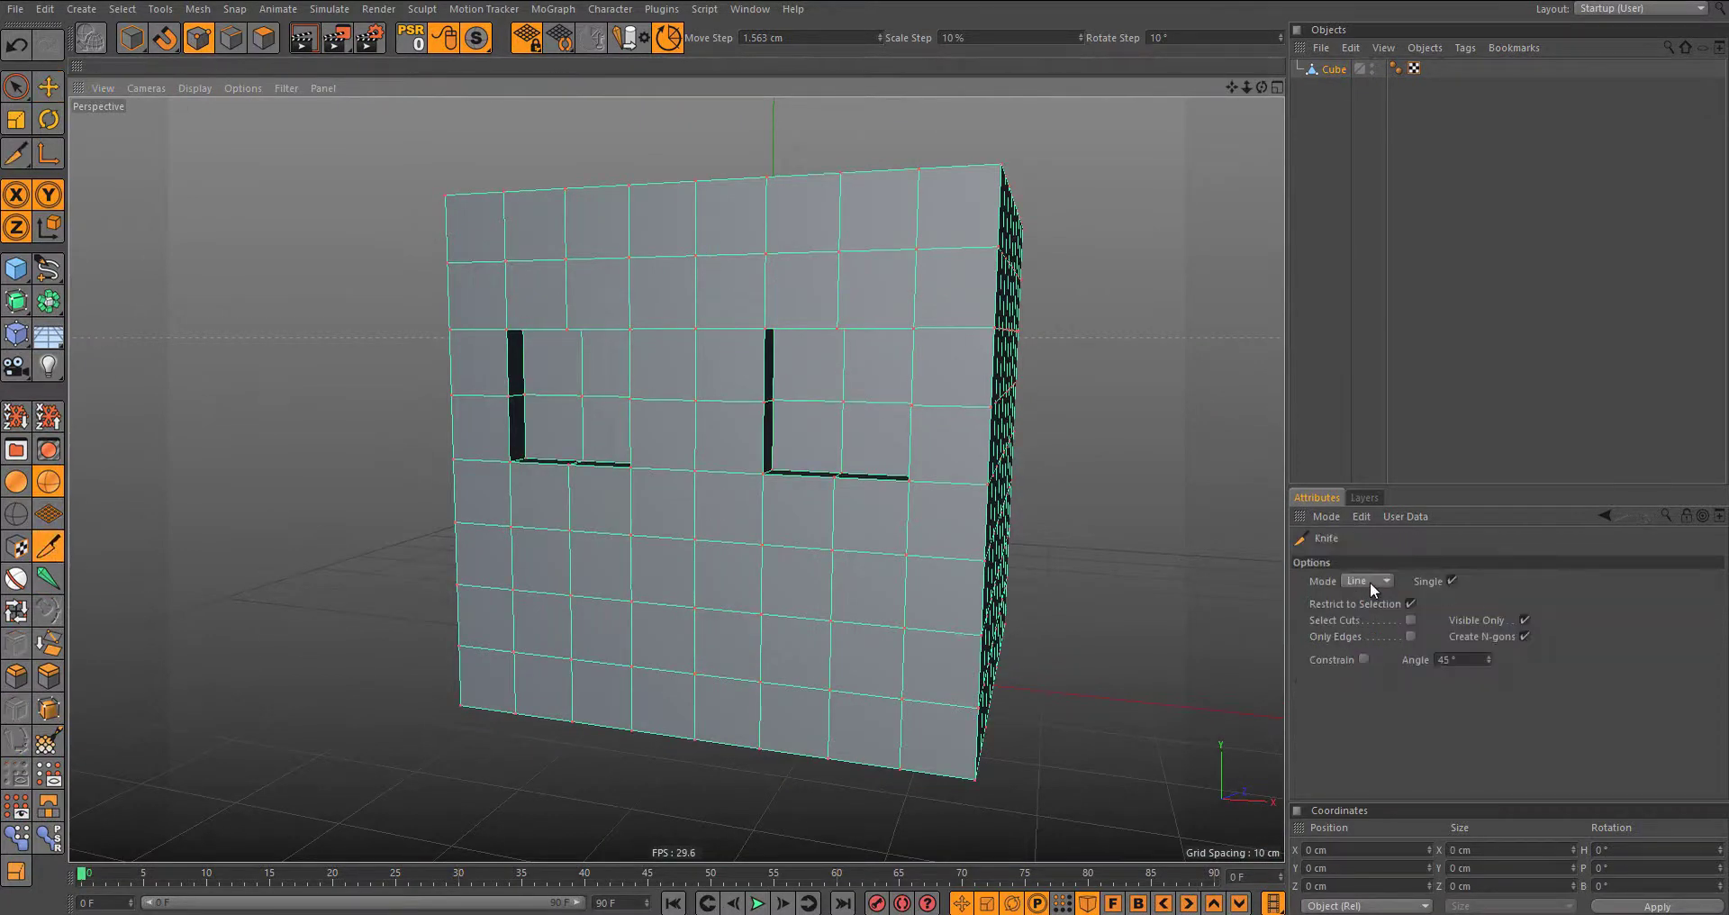
left_click(1524, 636)
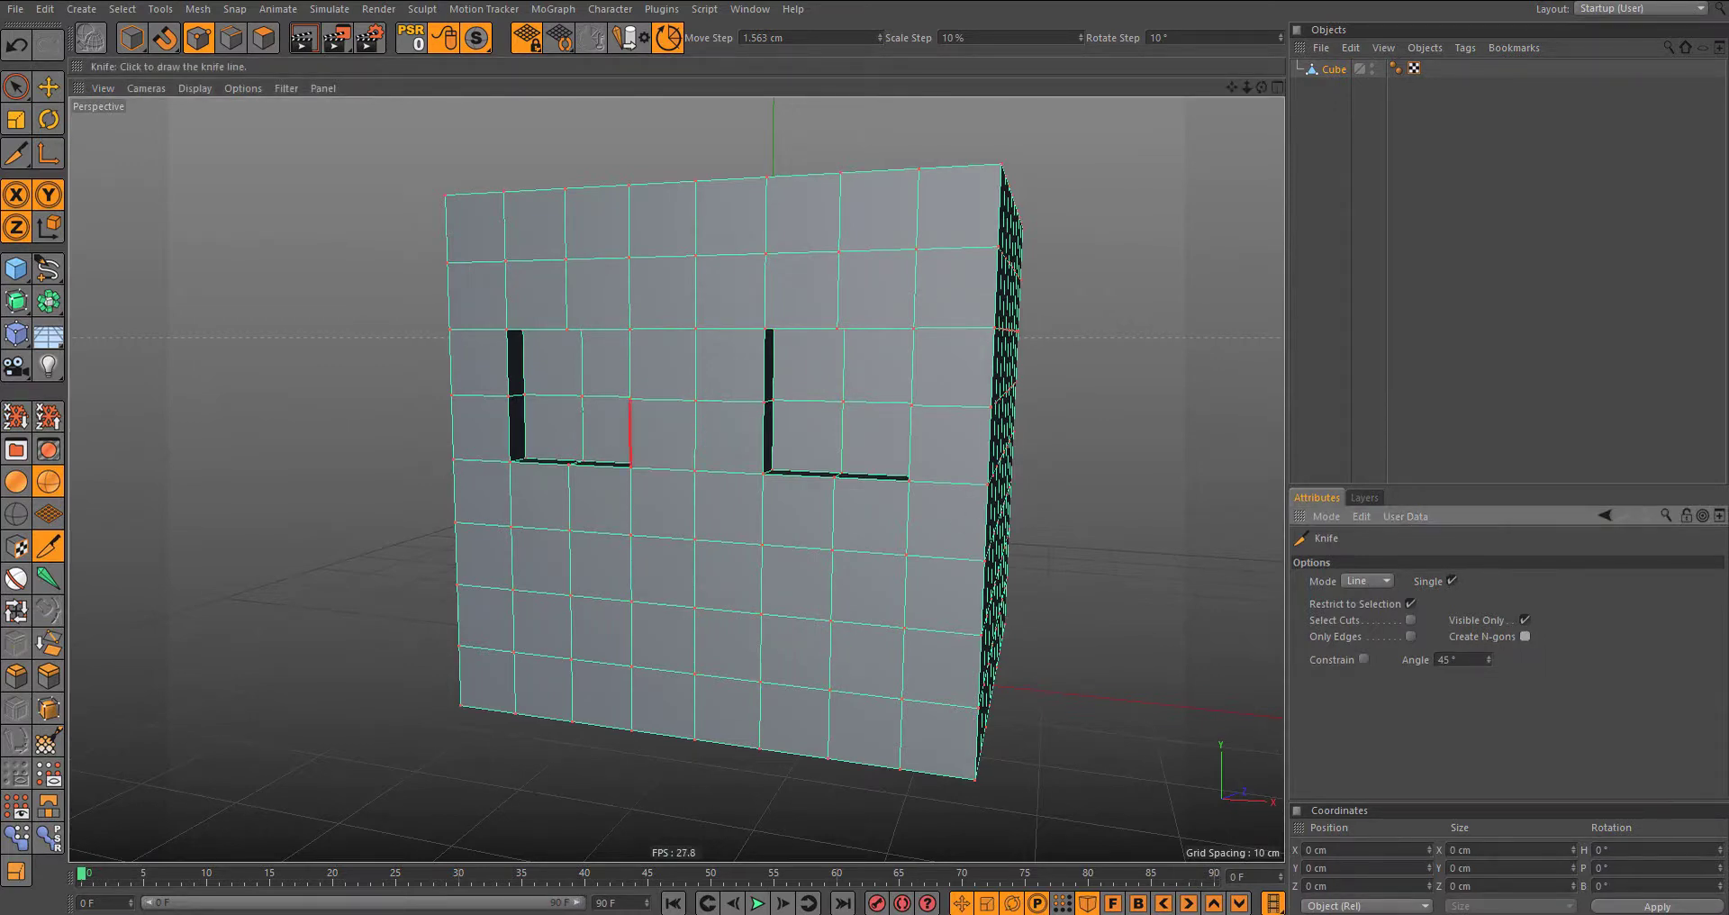
scroll(630, 432, "up", 3)
scroll(468, 252, "up", 2)
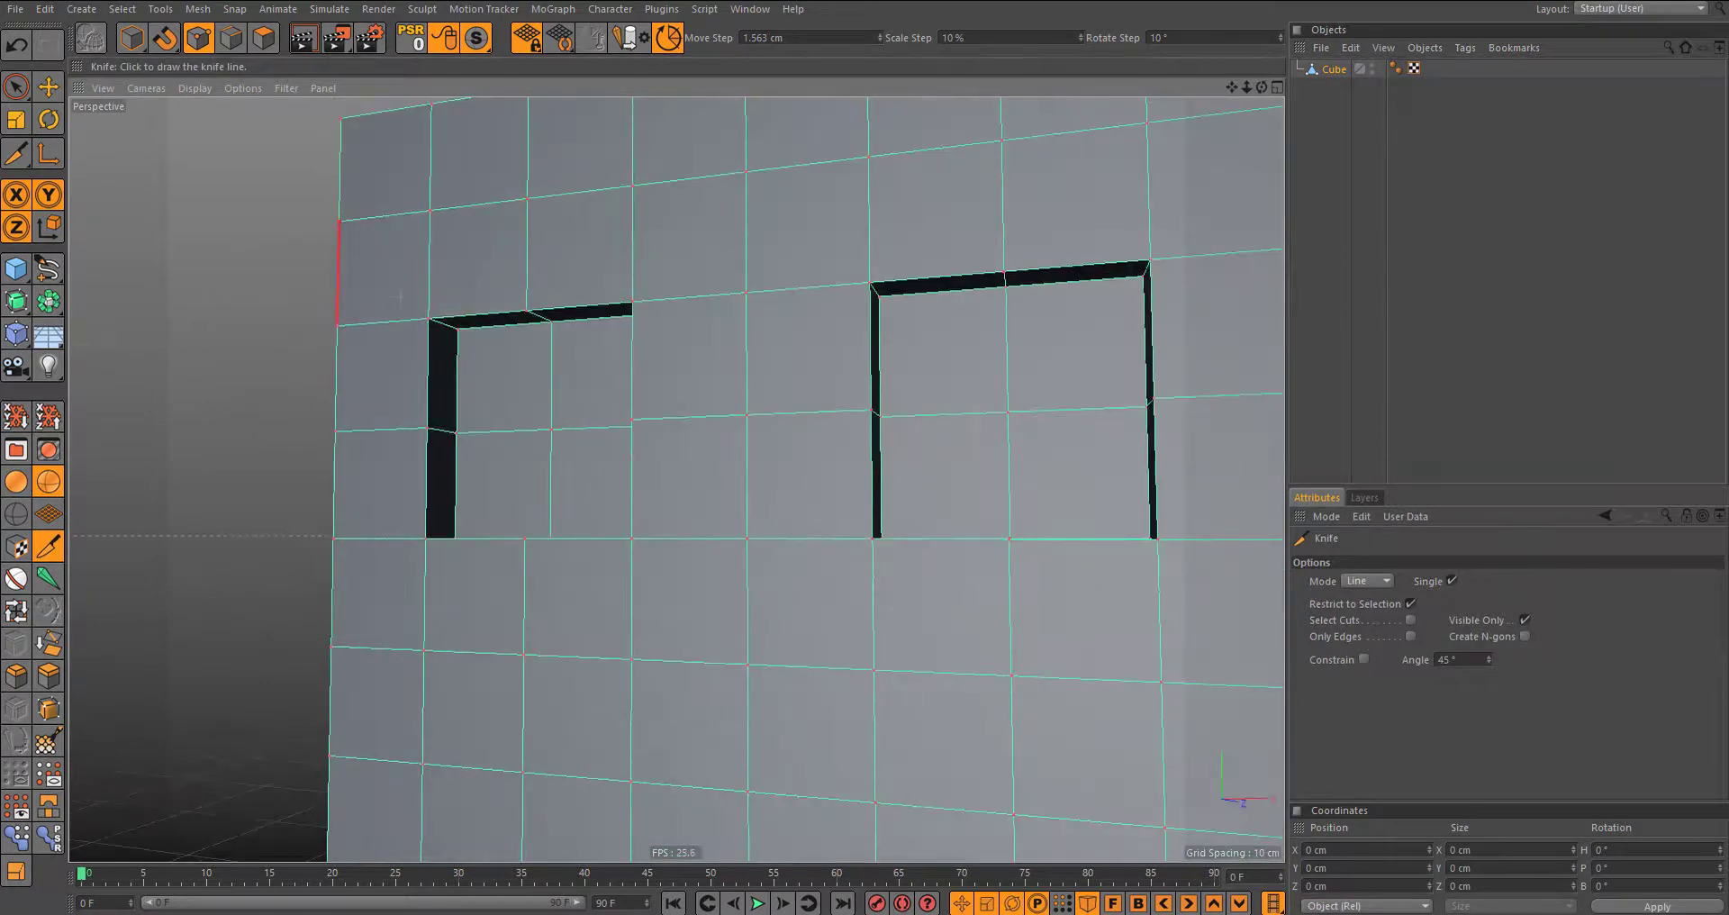
Step: Cut diagonal edges radiating from the corners of both eye sockets
left_click(332, 645)
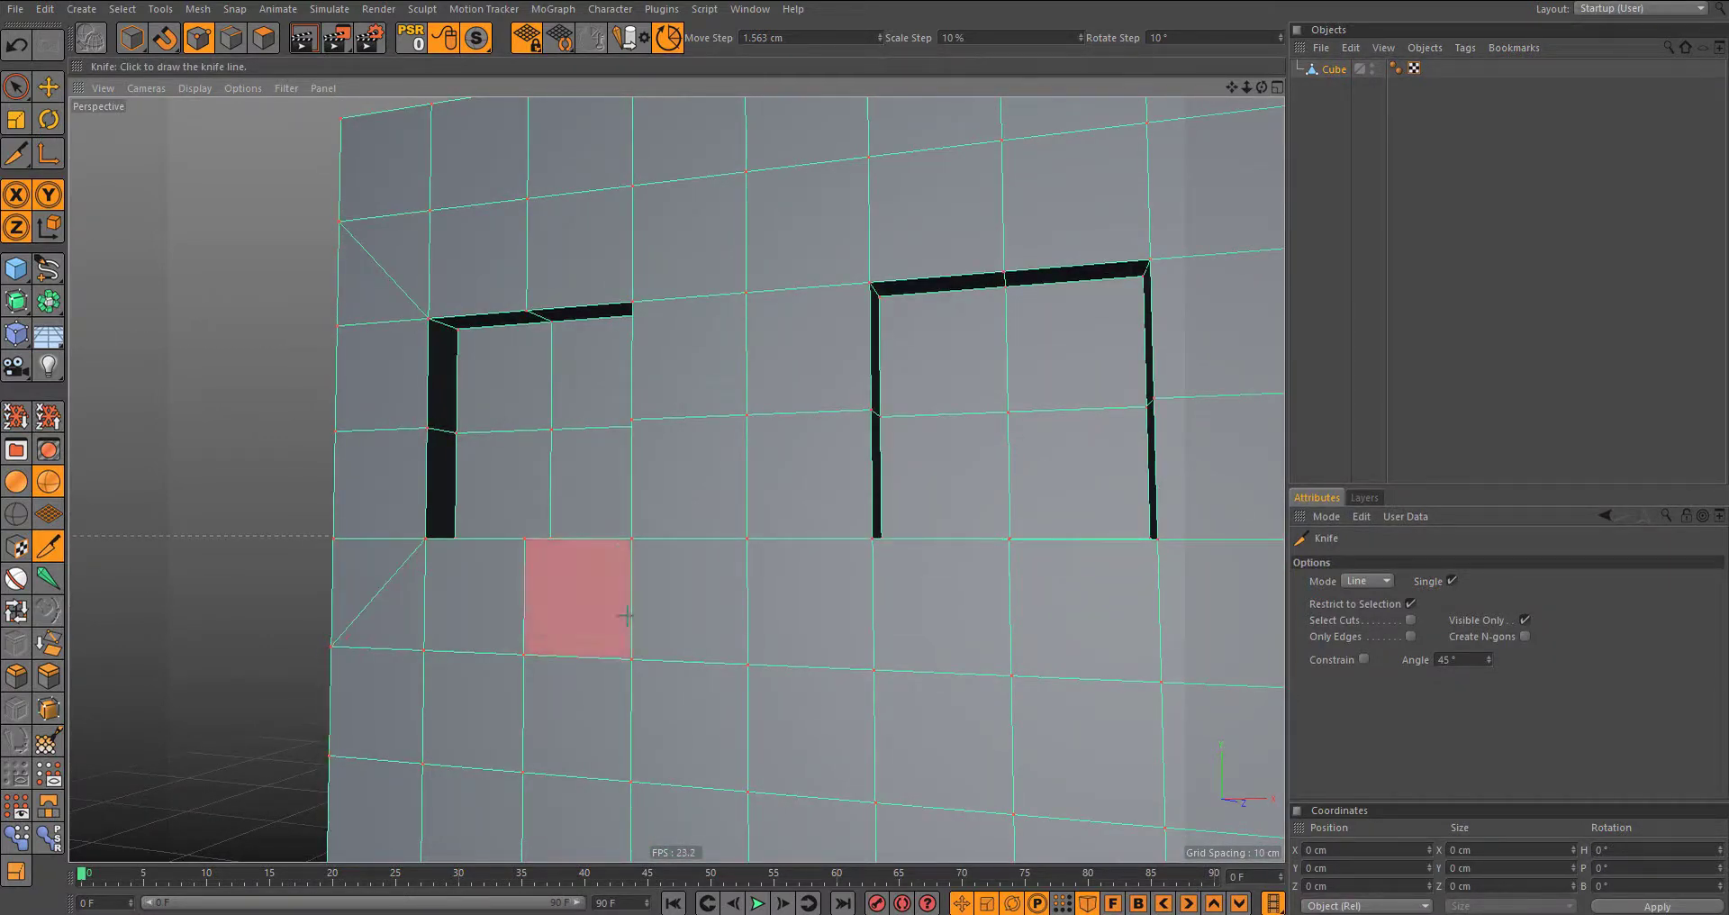
left_click(632, 538)
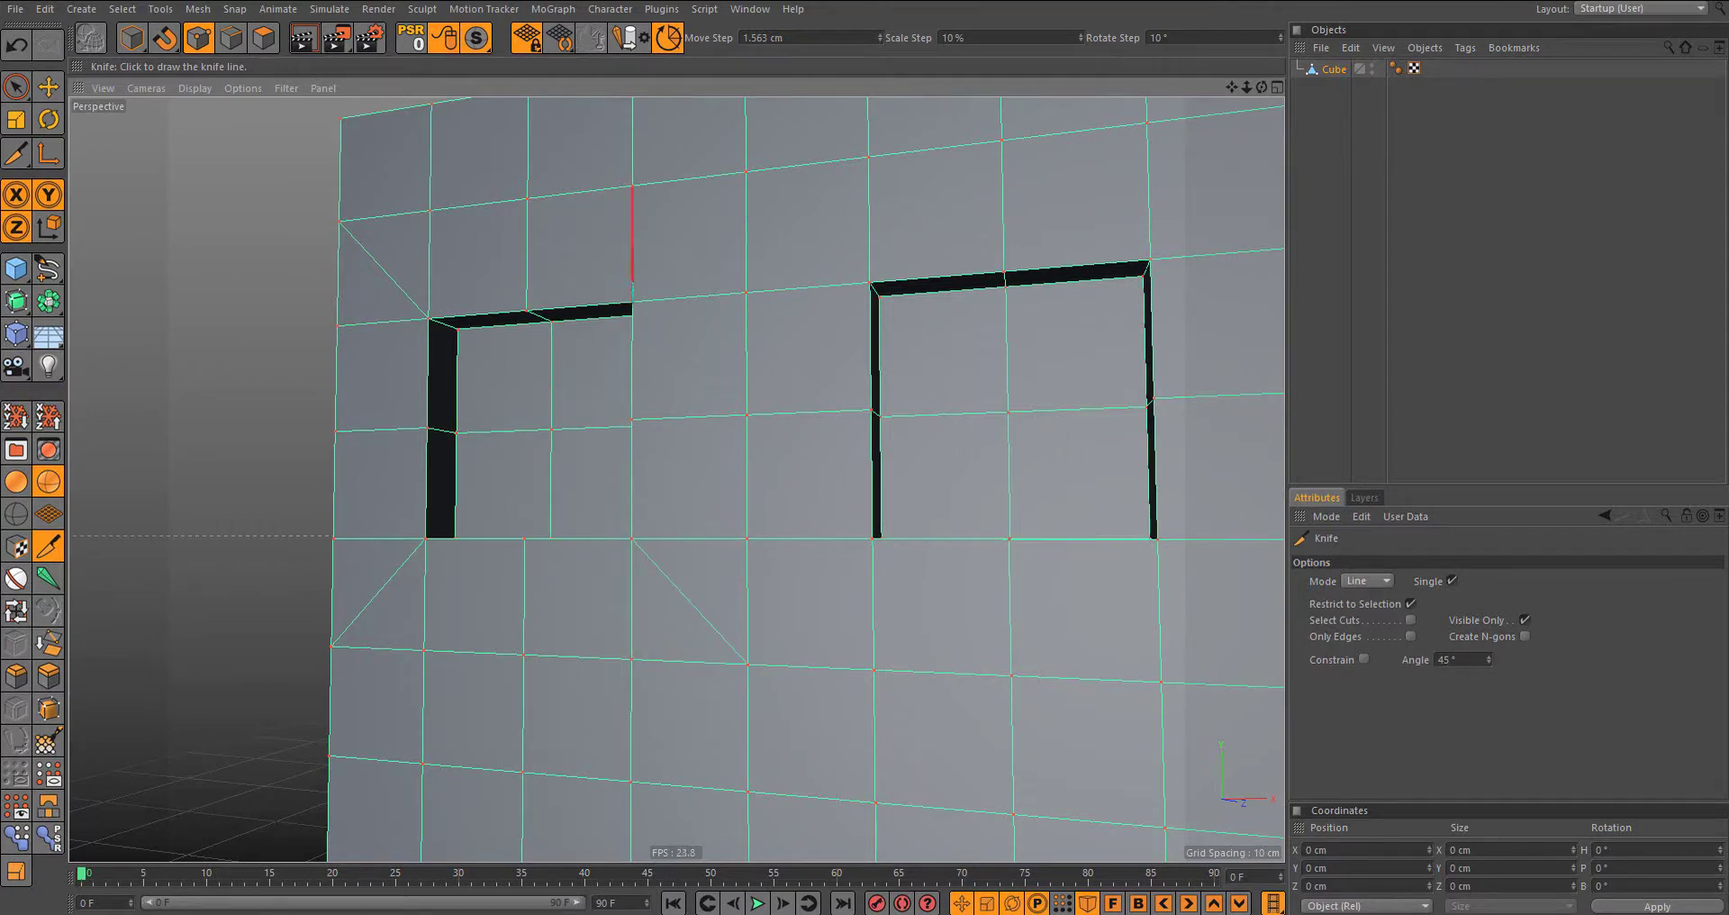
middle_click_drag(936, 279, 680, 302, "alt")
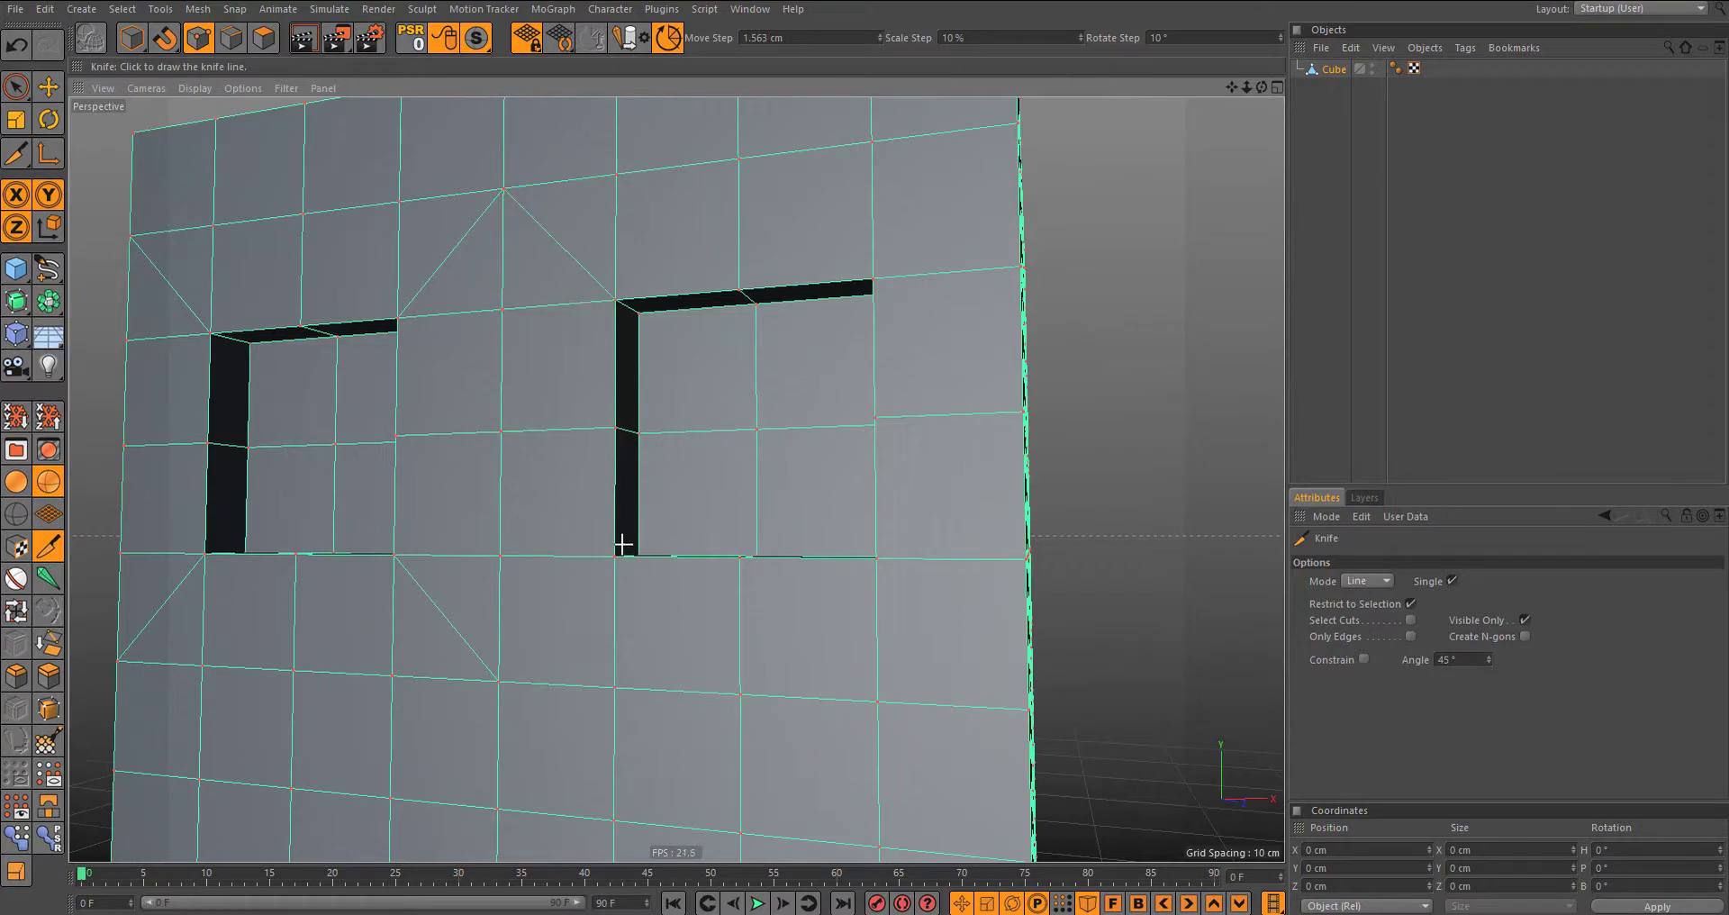
left_click(497, 680)
left_click(875, 558)
left_click(1028, 708)
left_click(873, 279)
scroll(829, 165, "down", 5)
mouse_move(829, 166)
left_mouse_down("alt")
mouse_move(765, 270)
mouse_move(811, 371)
left_mouse_up("alt")
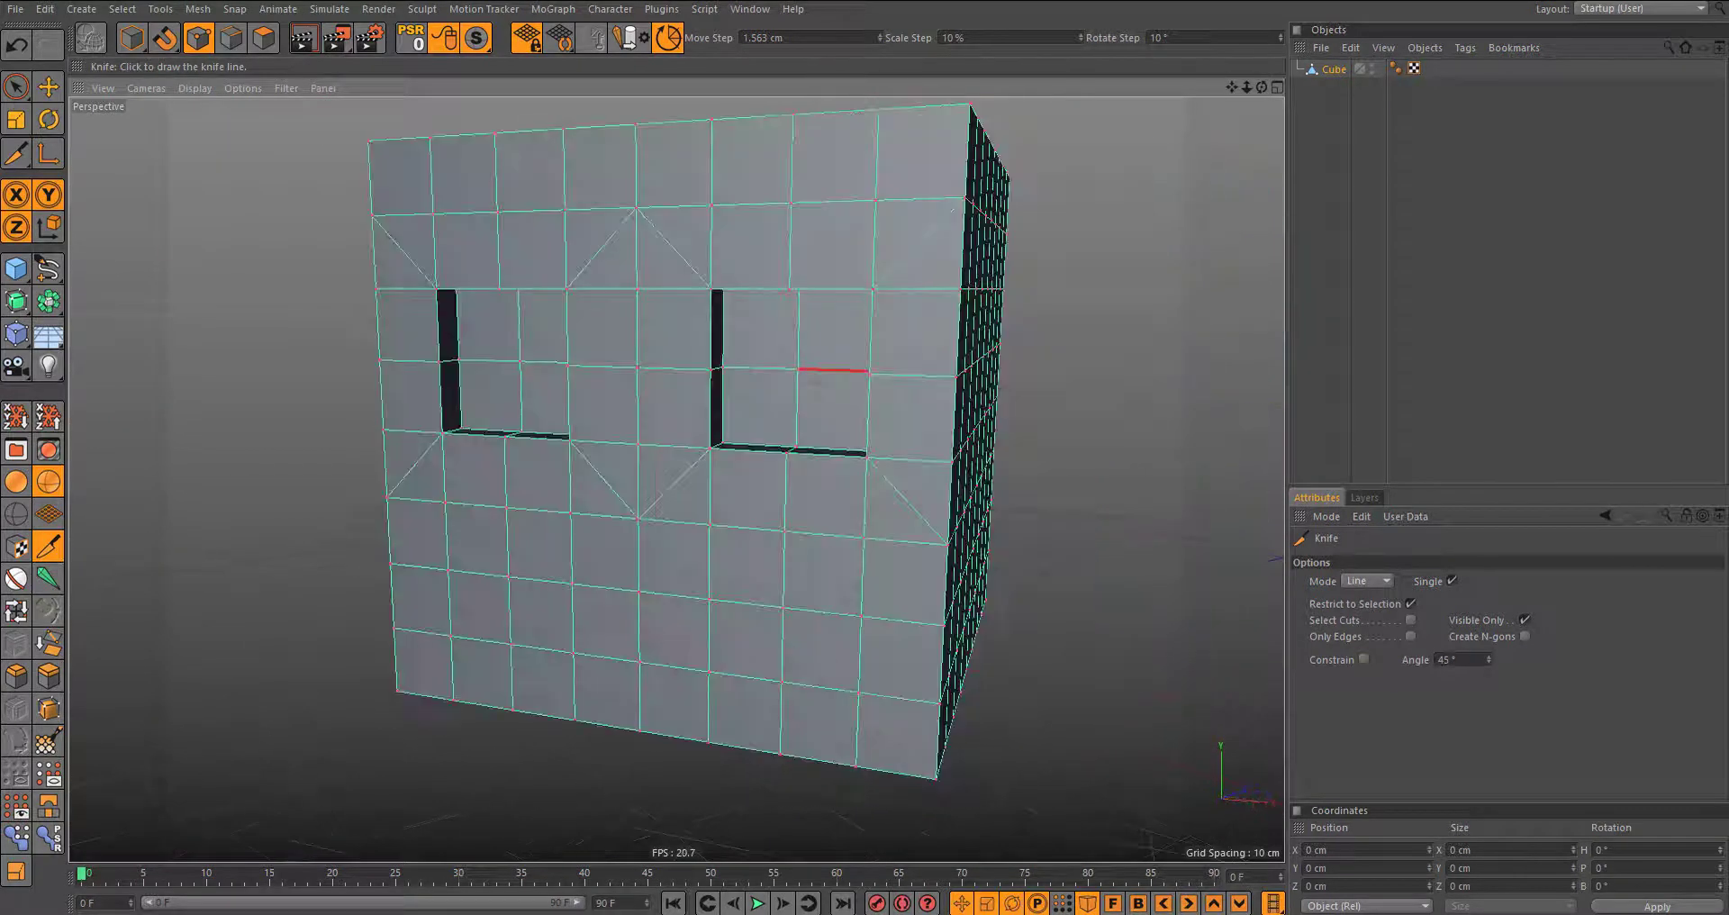
Step: Select the vertical edge loops and border edges surrounding both eye sockets
key("e")
mouse_move(699, 462)
left_mouse_down("alt")
mouse_move(591, 420)
mouse_move(636, 398)
left_mouse_up("alt")
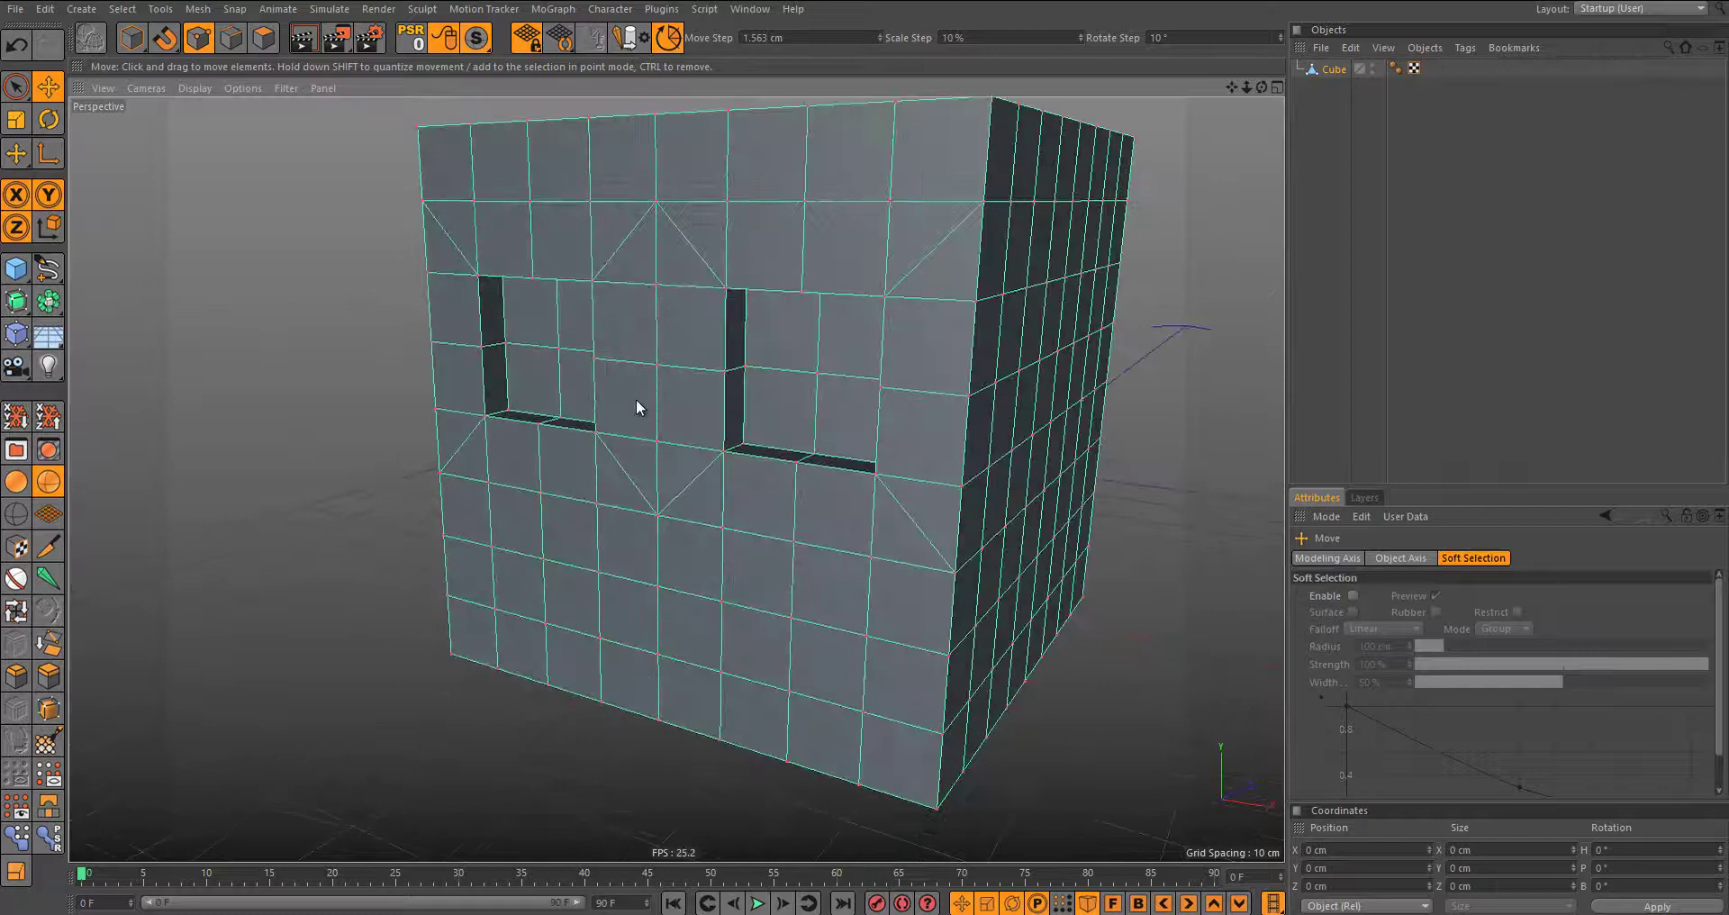
left_click(225, 38)
left_click_drag(747, 240, 740, 153, "alt")
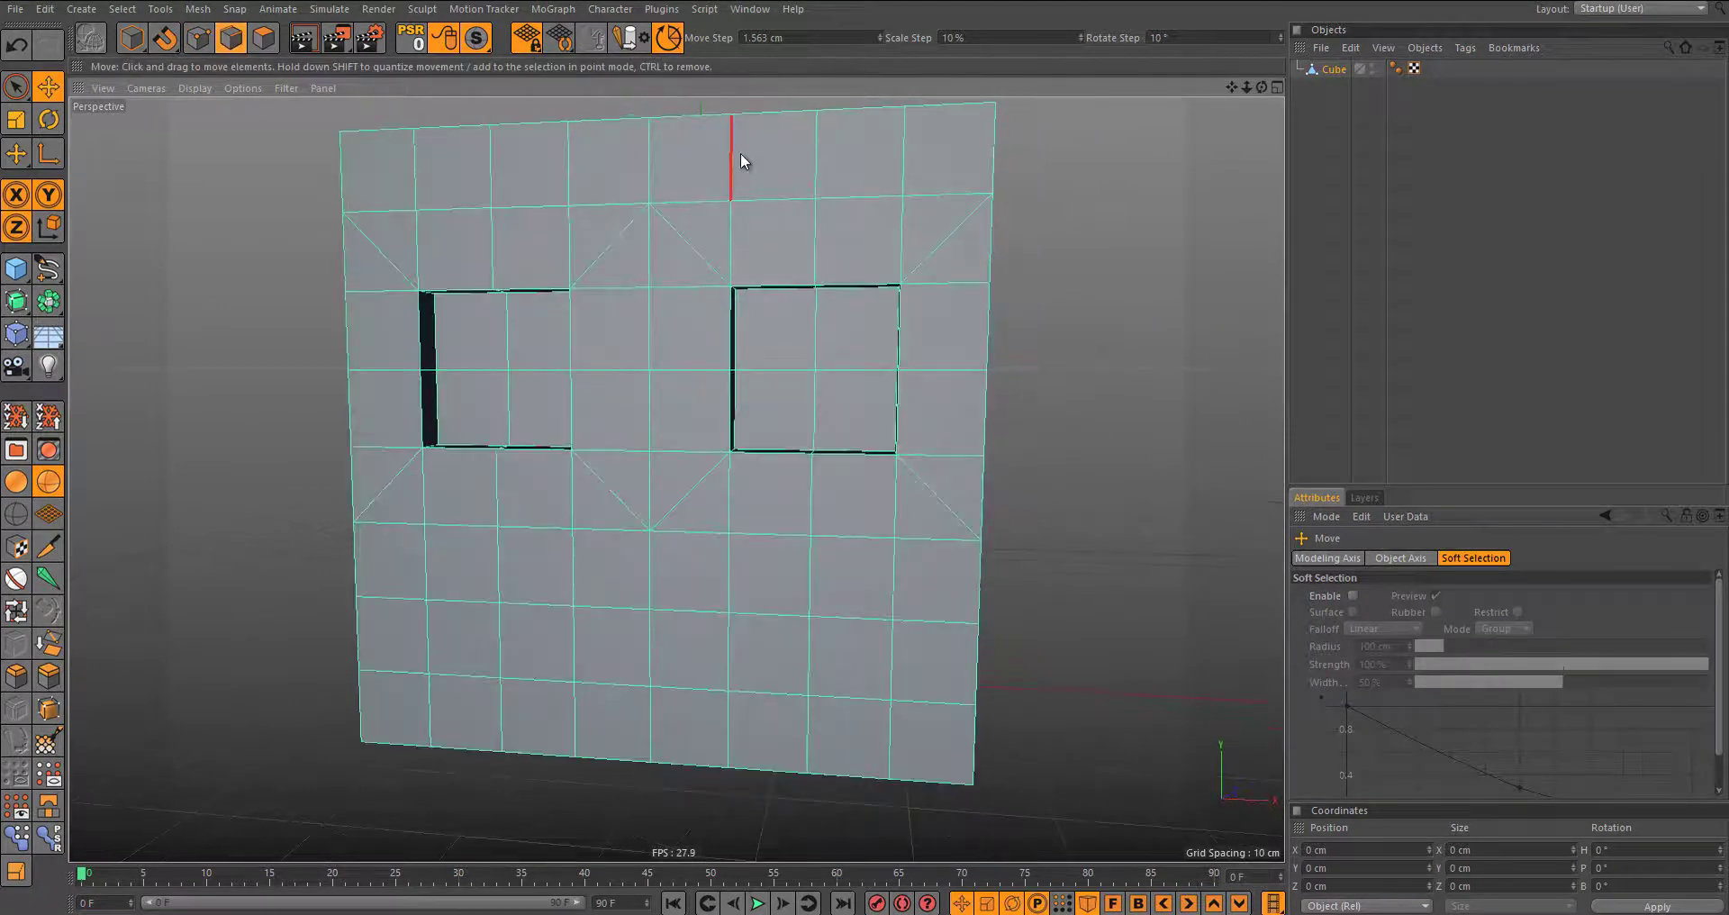
double_click(740, 153)
double_click(904, 167, "shift")
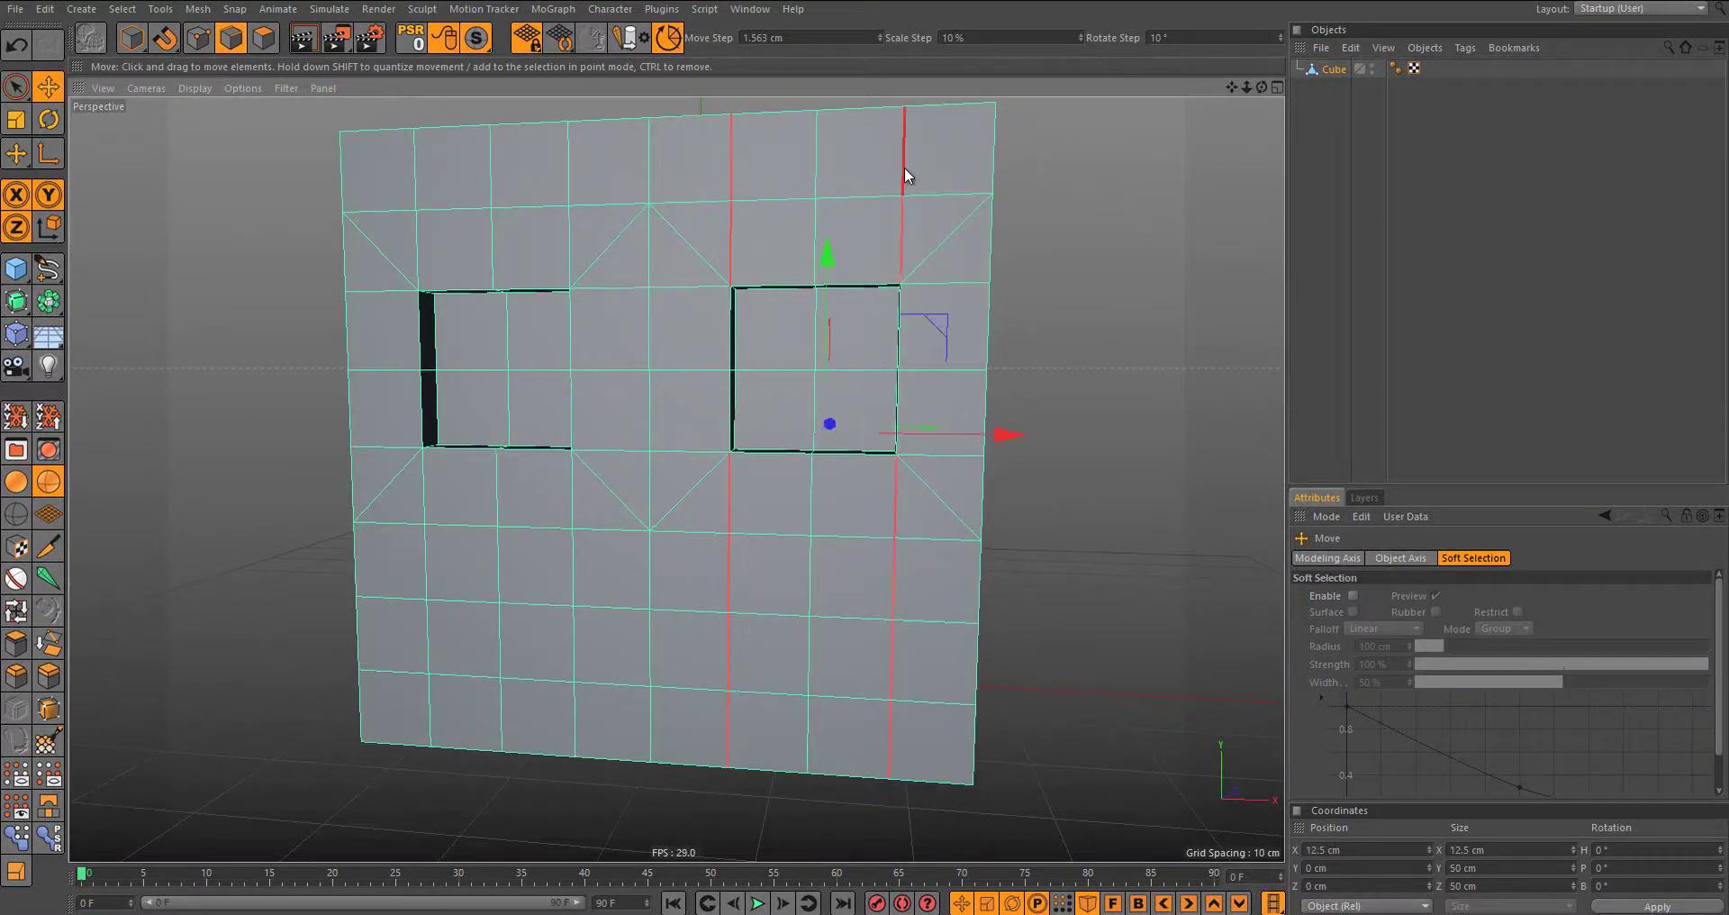
double_click(419, 180, "shift")
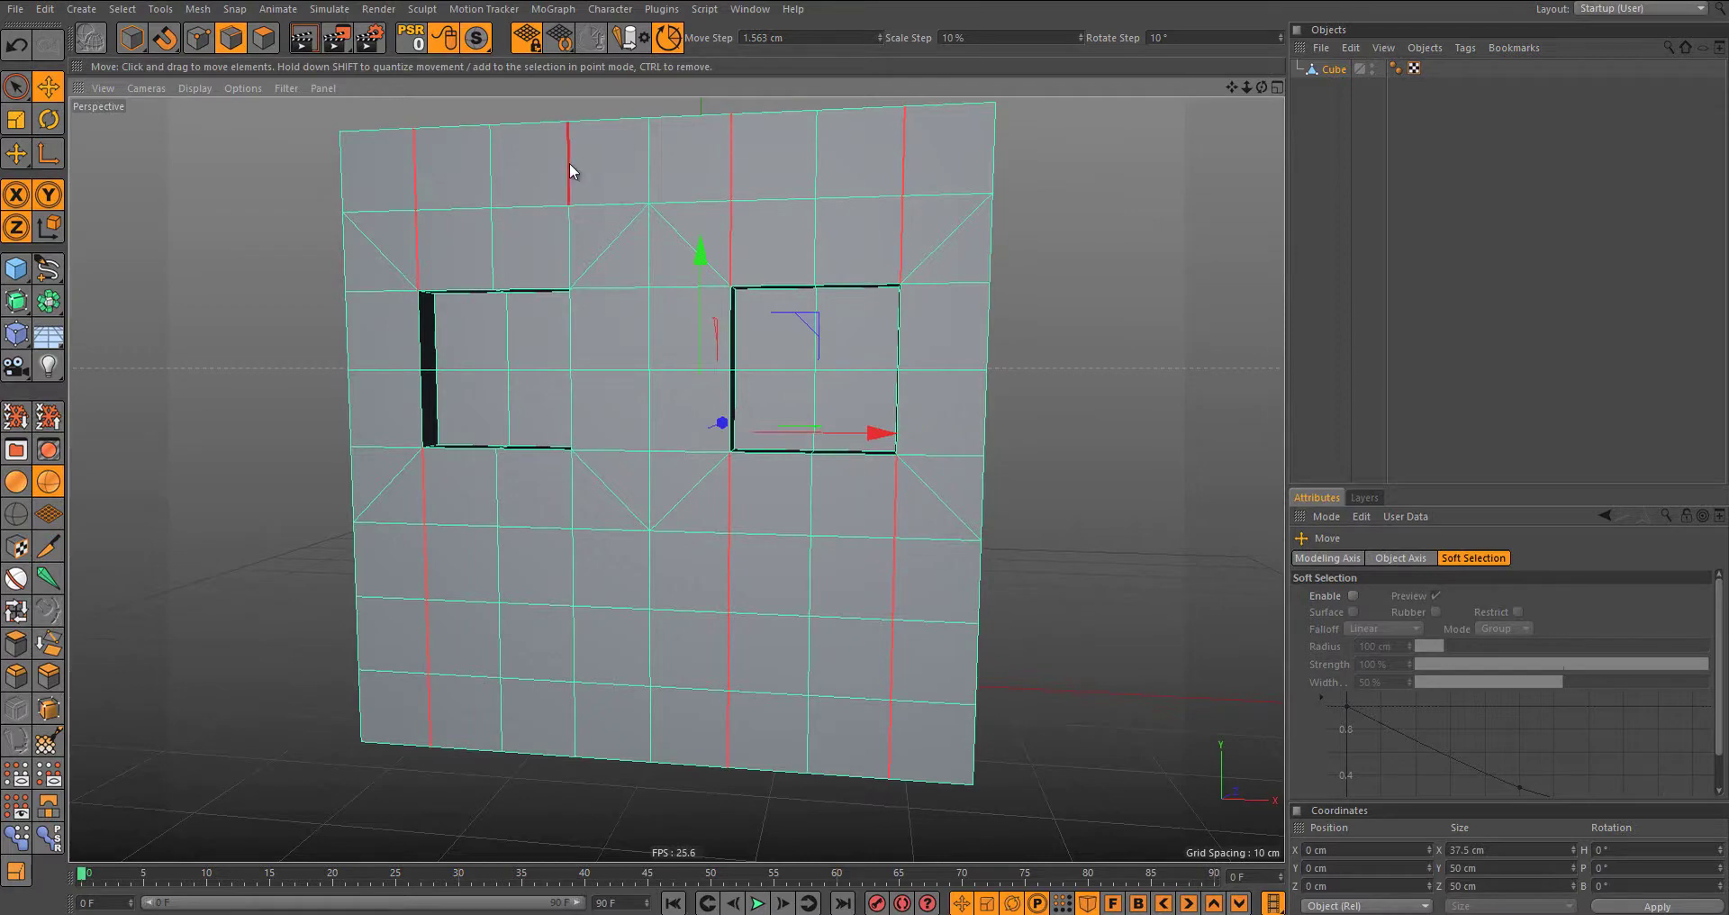
double_click(569, 164, "shift")
left_click_drag(554, 311, 386, 290, "alt")
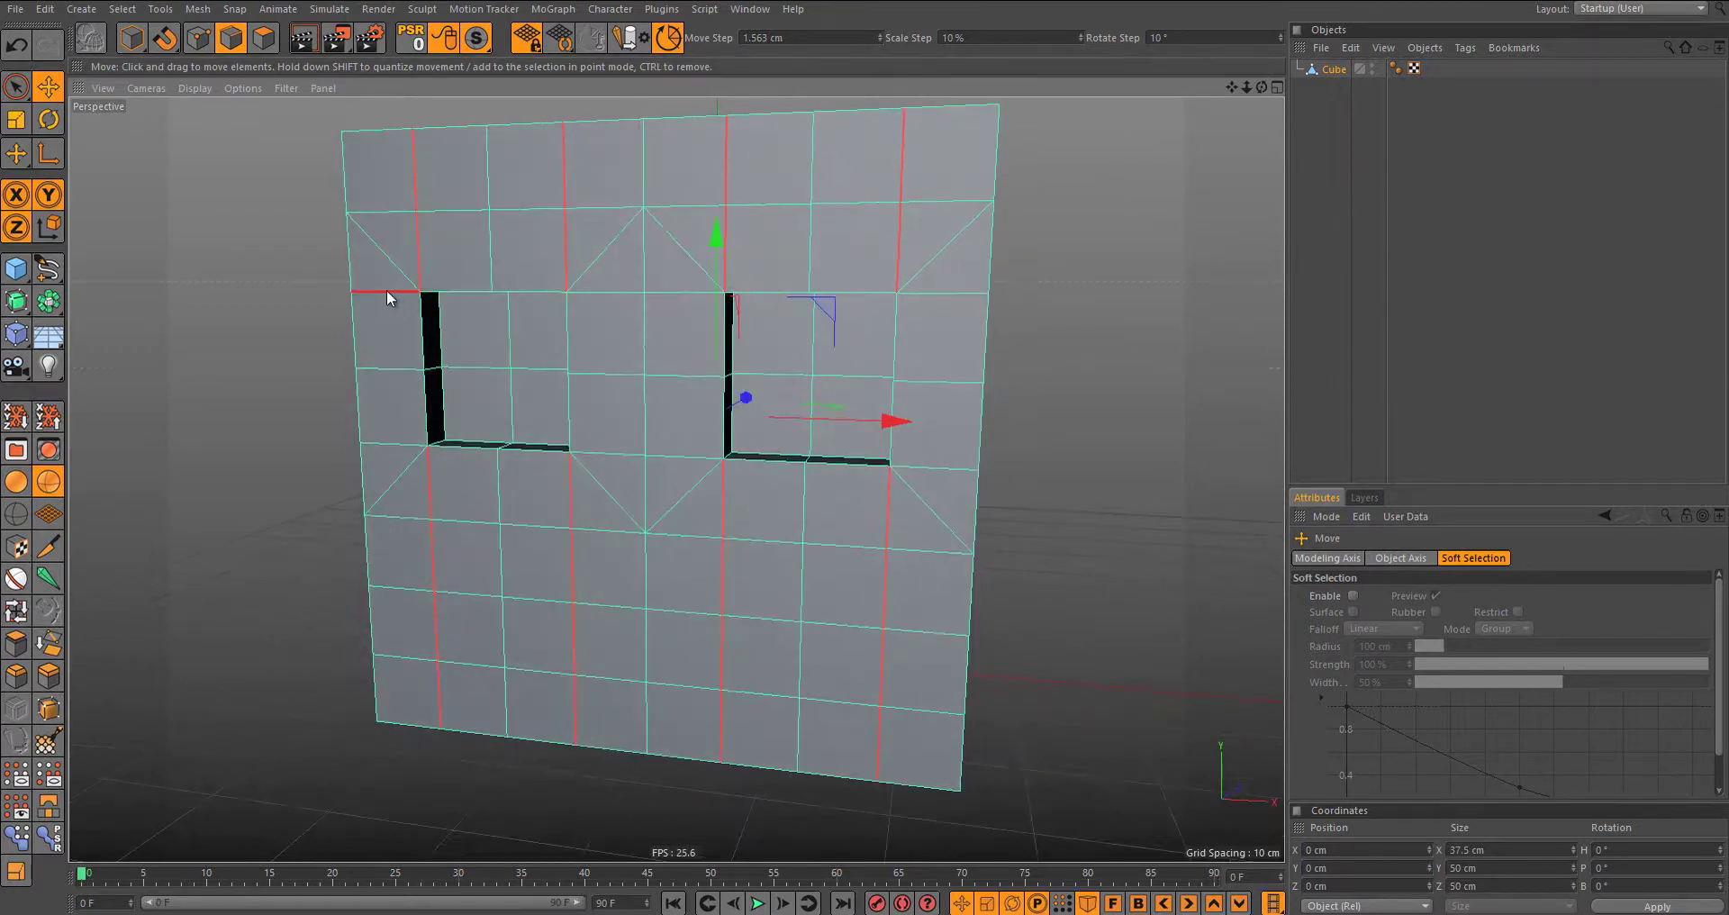
left_click(386, 290, "shift")
left_click(382, 438, "shift")
Step: Dissolve the selected edges and turn the holed side toward the camera
mouse_move(382, 438)
left_mouse_down("alt")
mouse_move(580, 420)
mouse_move(814, 316)
left_mouse_up("alt")
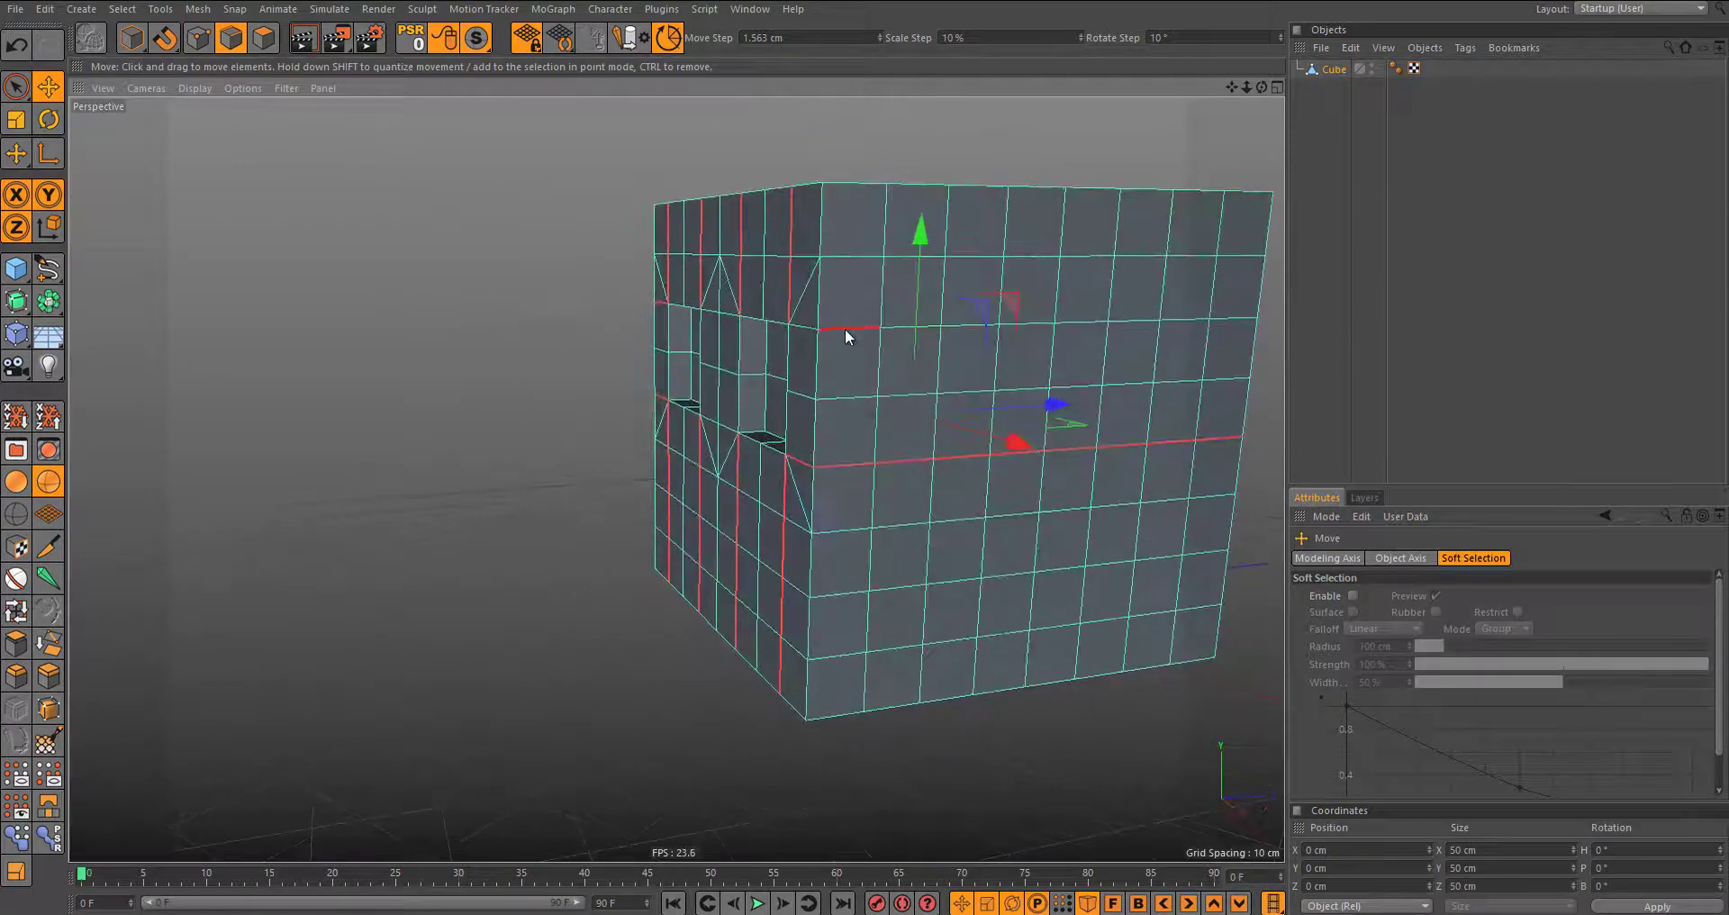
mouse_move(762, 389)
left_mouse_down("alt")
mouse_move(1211, 373)
mouse_move(858, 464)
mouse_move(1279, 418)
mouse_move(877, 403)
mouse_move(570, 423)
left_mouse_up("alt")
right_click(570, 414)
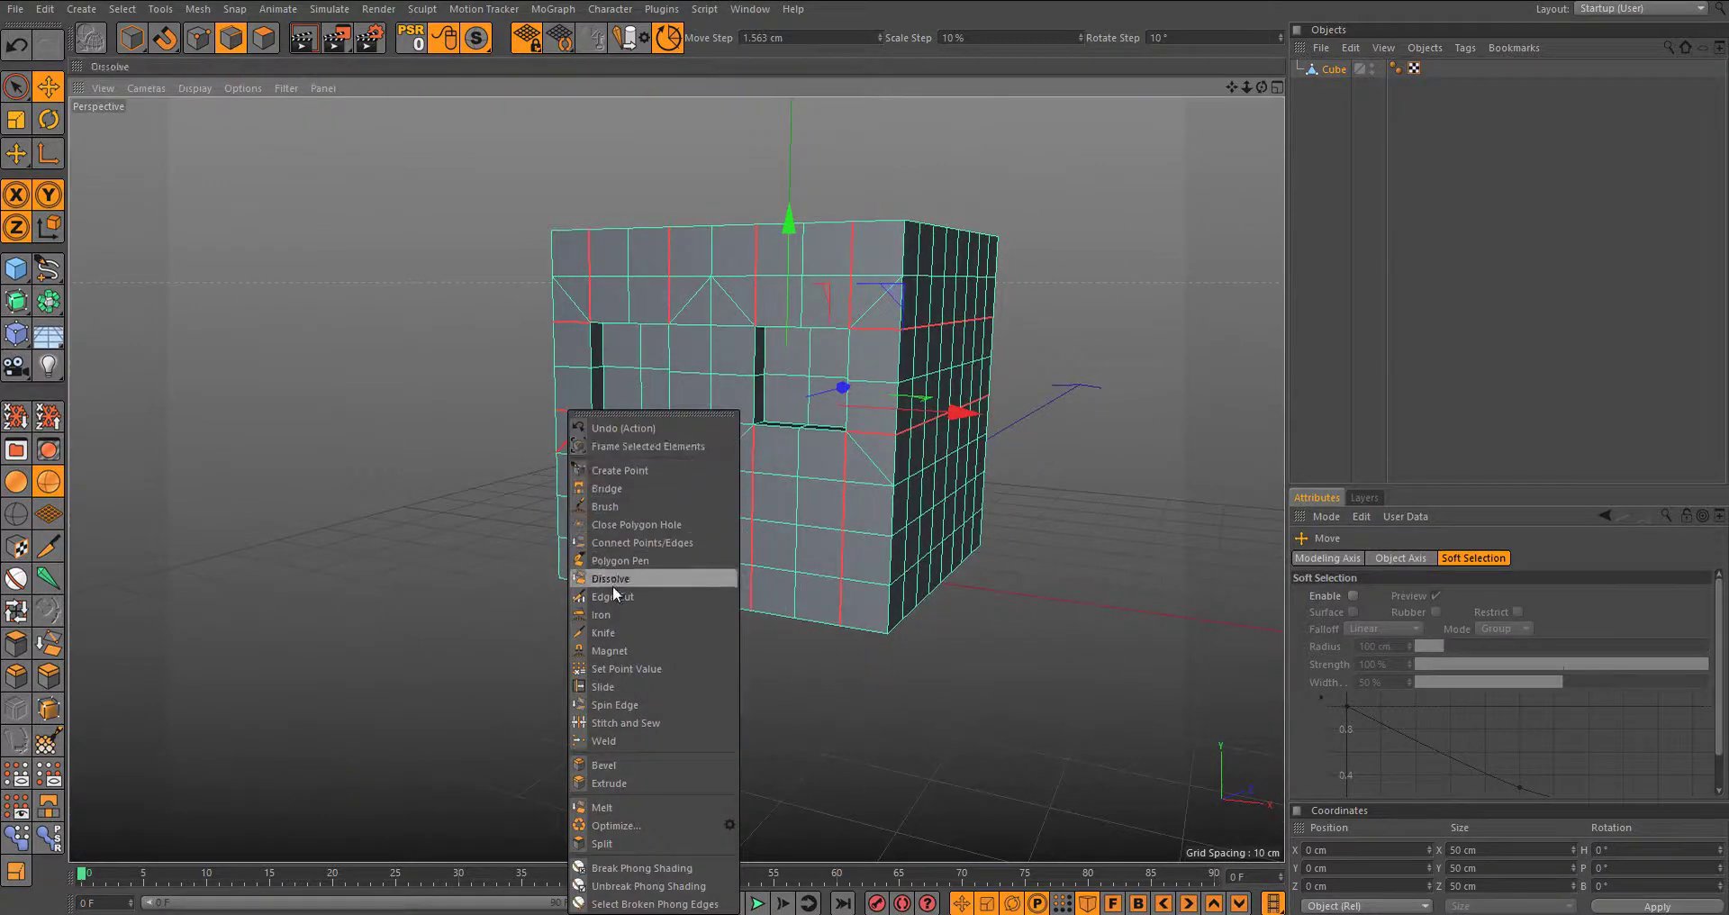
left_click(614, 581)
mouse_move(695, 440)
left_mouse_down("alt")
mouse_move(760, 403)
mouse_move(770, 369)
mouse_move(714, 432)
mouse_move(726, 348)
mouse_move(704, 336)
left_mouse_up("alt")
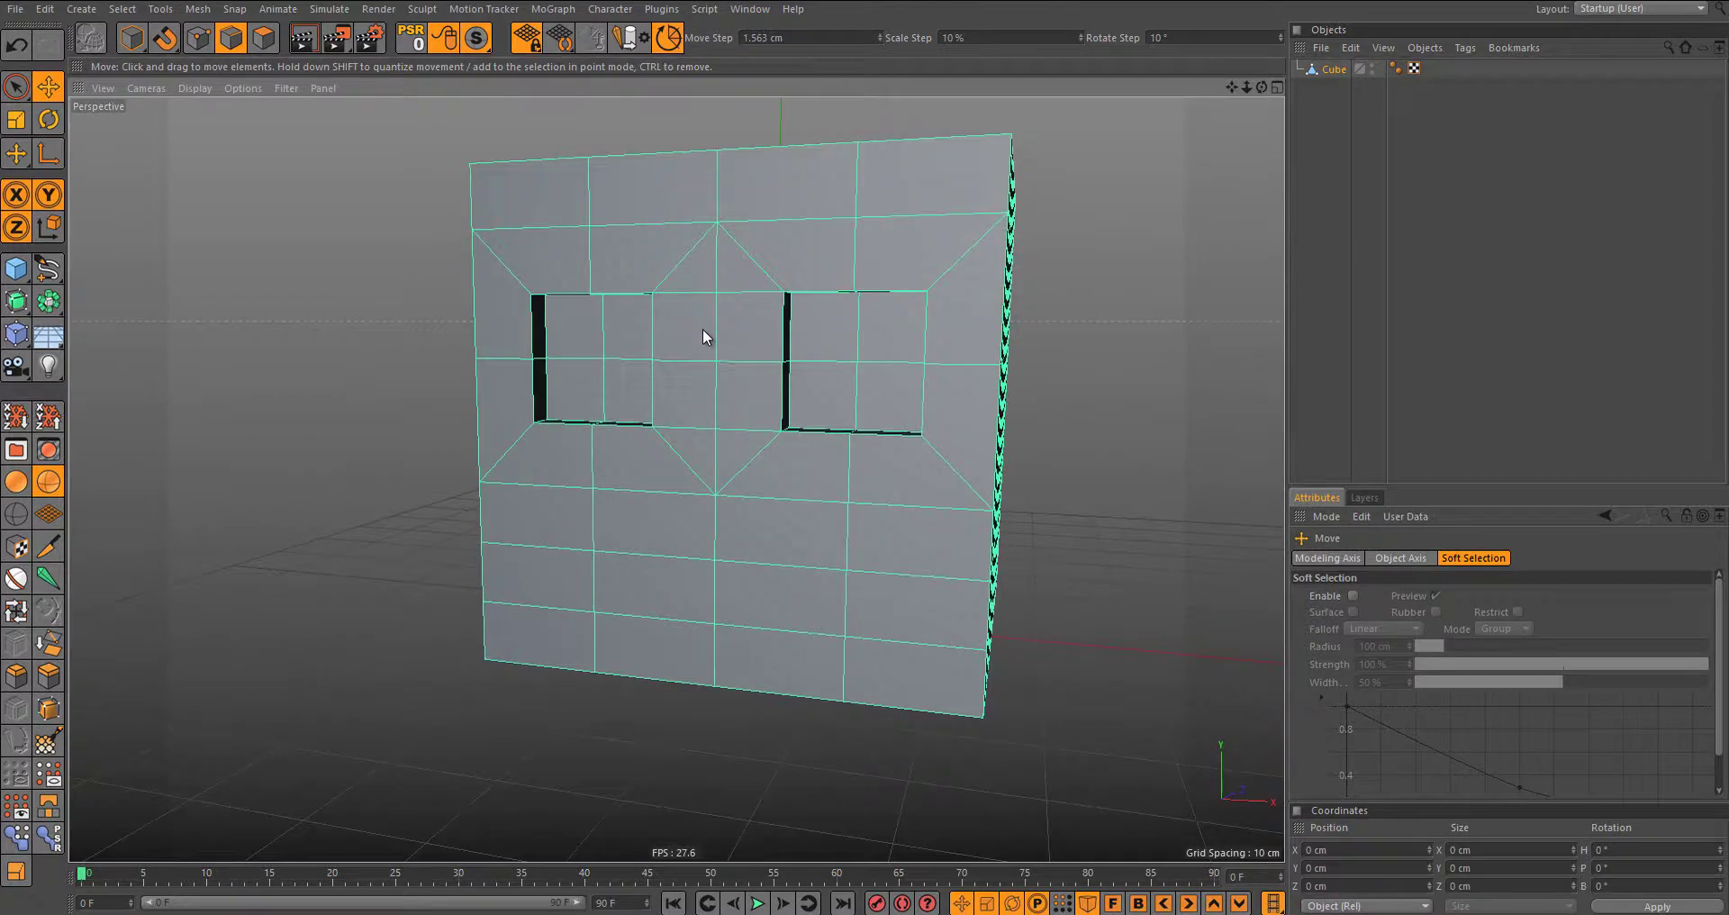
Step: In Point mode, set the Knife tool to Loop mode
left_click(195, 52)
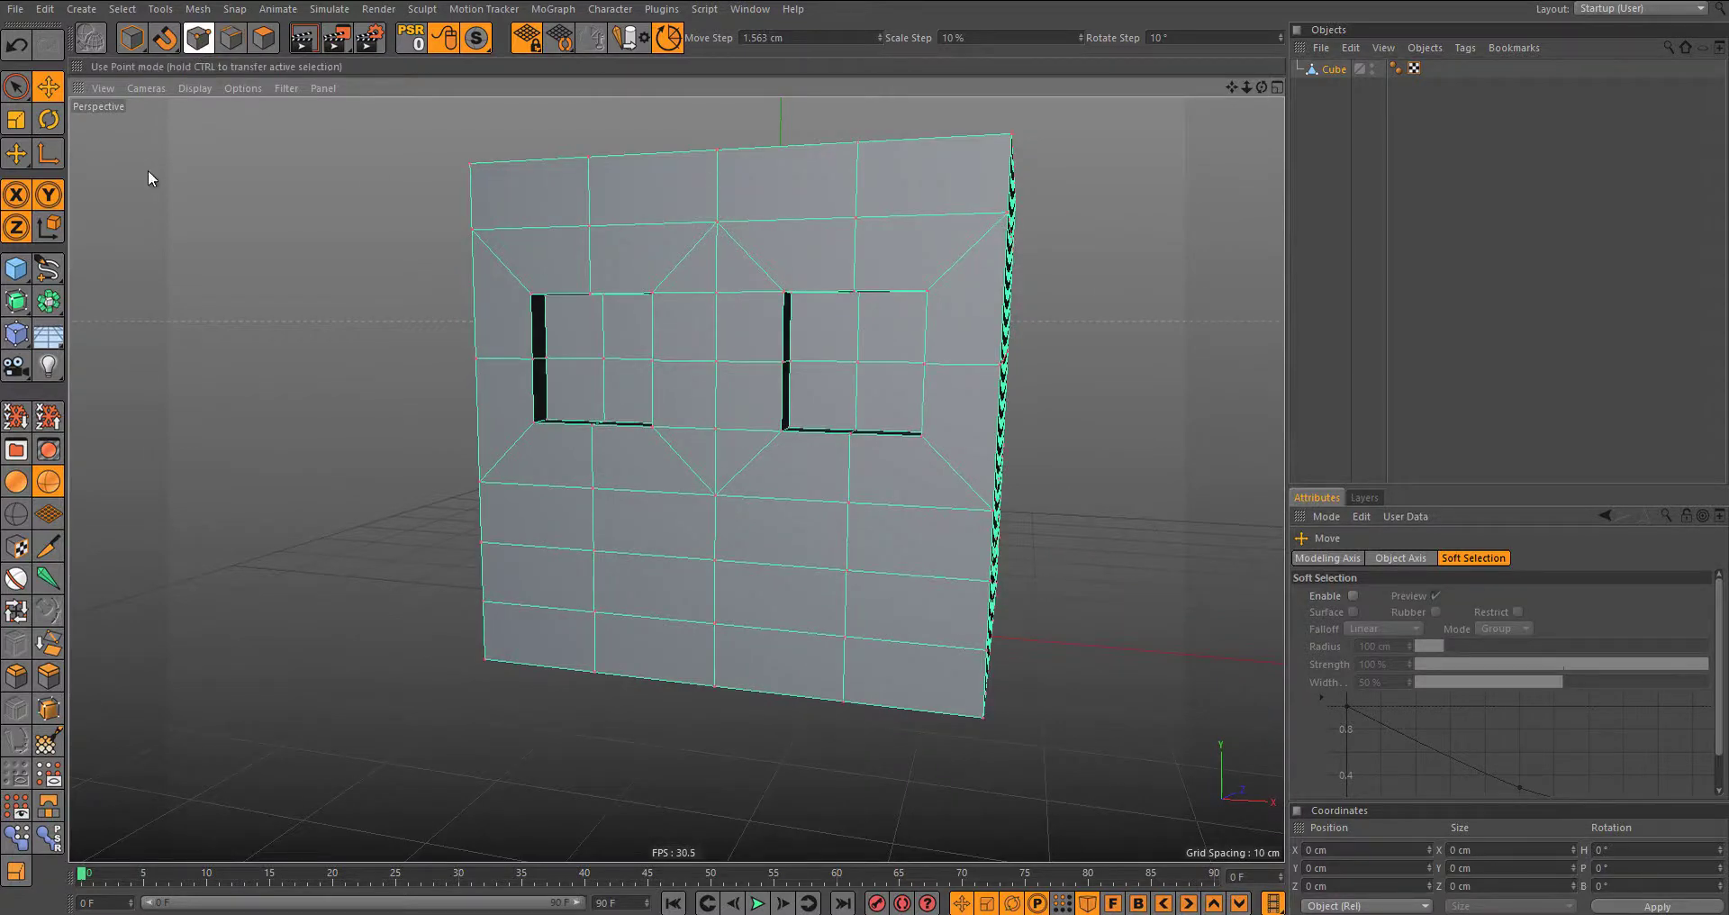
left_click(48, 545)
left_click(1368, 581)
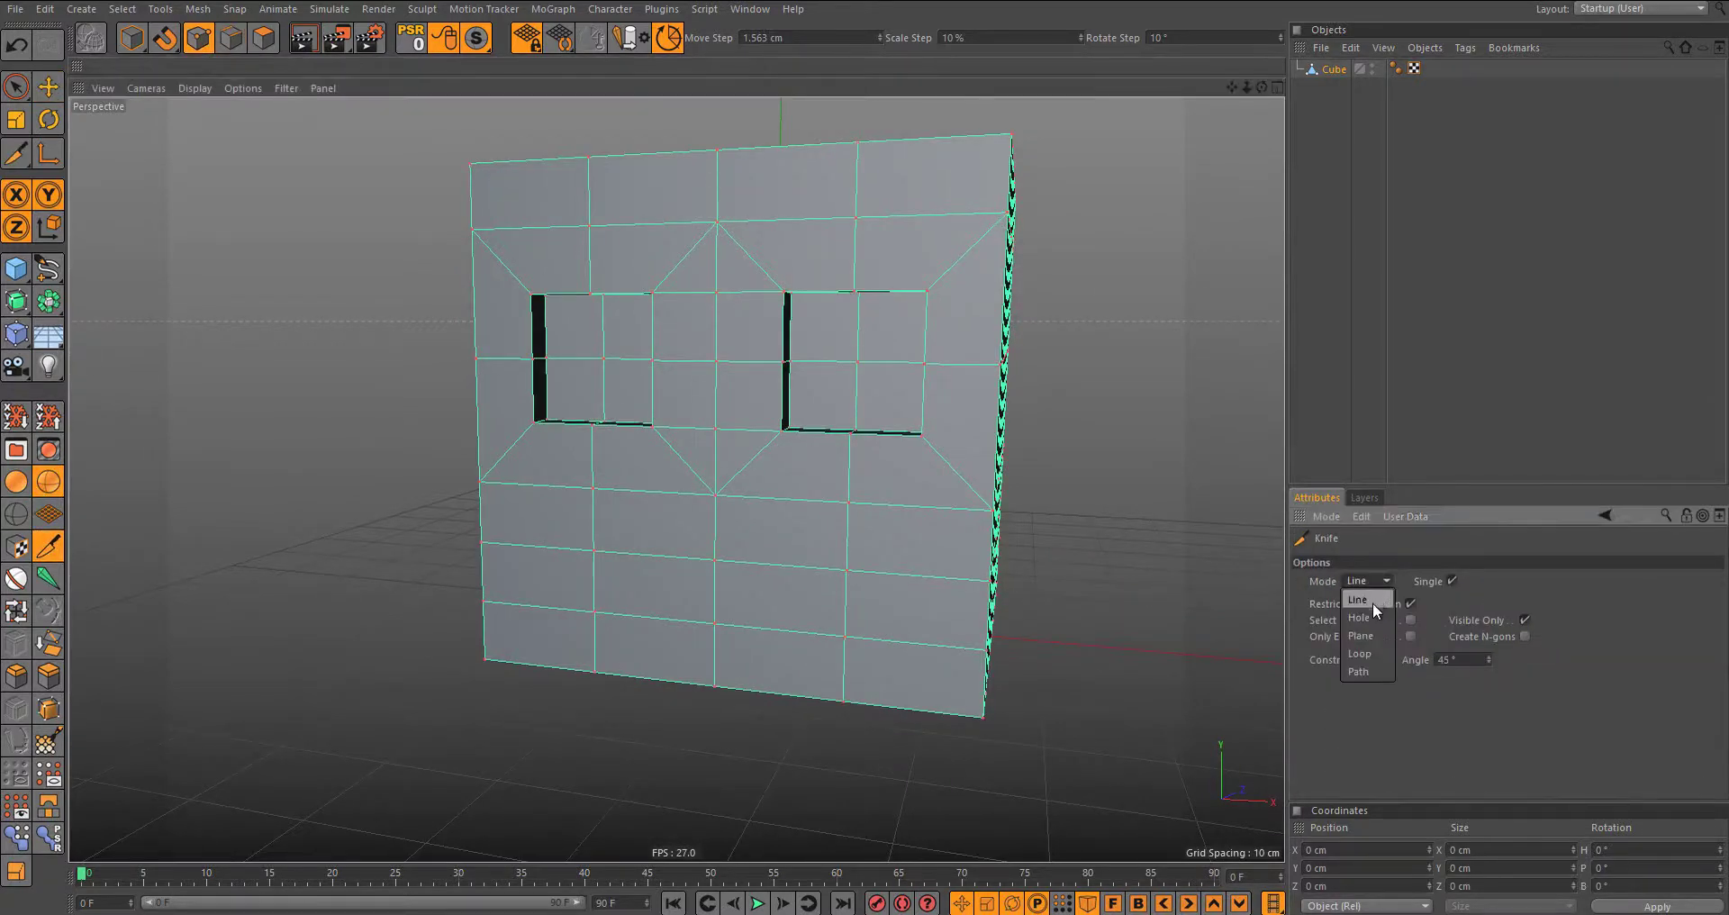
left_click(1368, 657)
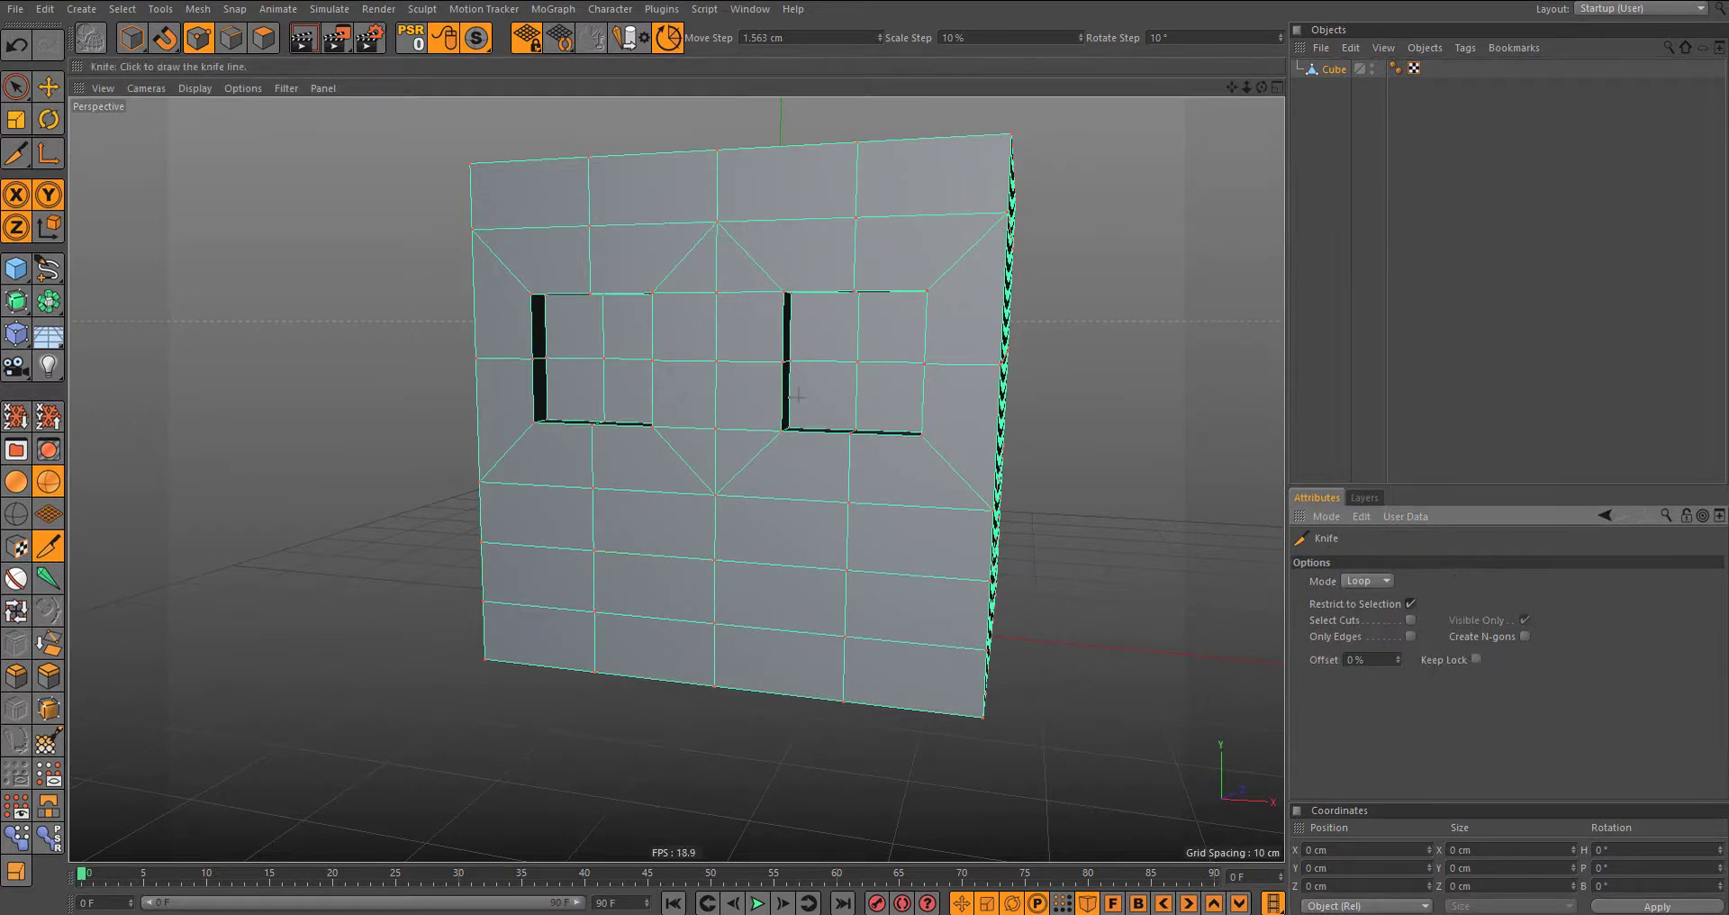
scroll(643, 346, "up", 3)
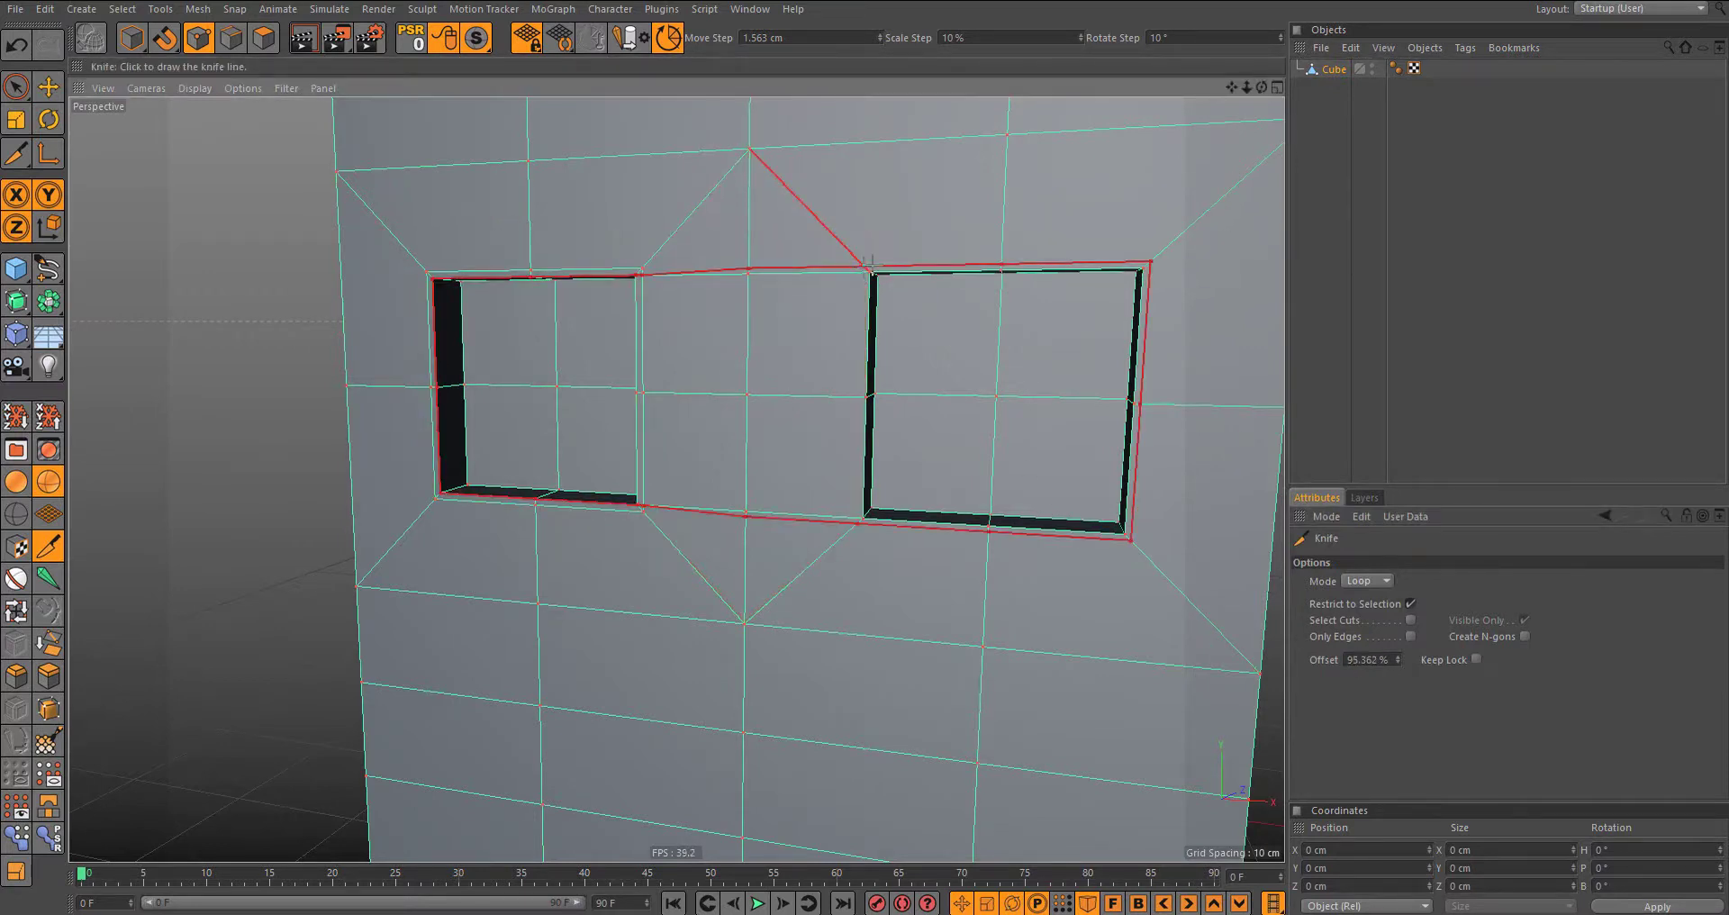
Step: Cut a tight loop around the eye socket rim at 6.25 % offset
left_click(1154, 260)
left_click_drag(1374, 659, 1359, 656)
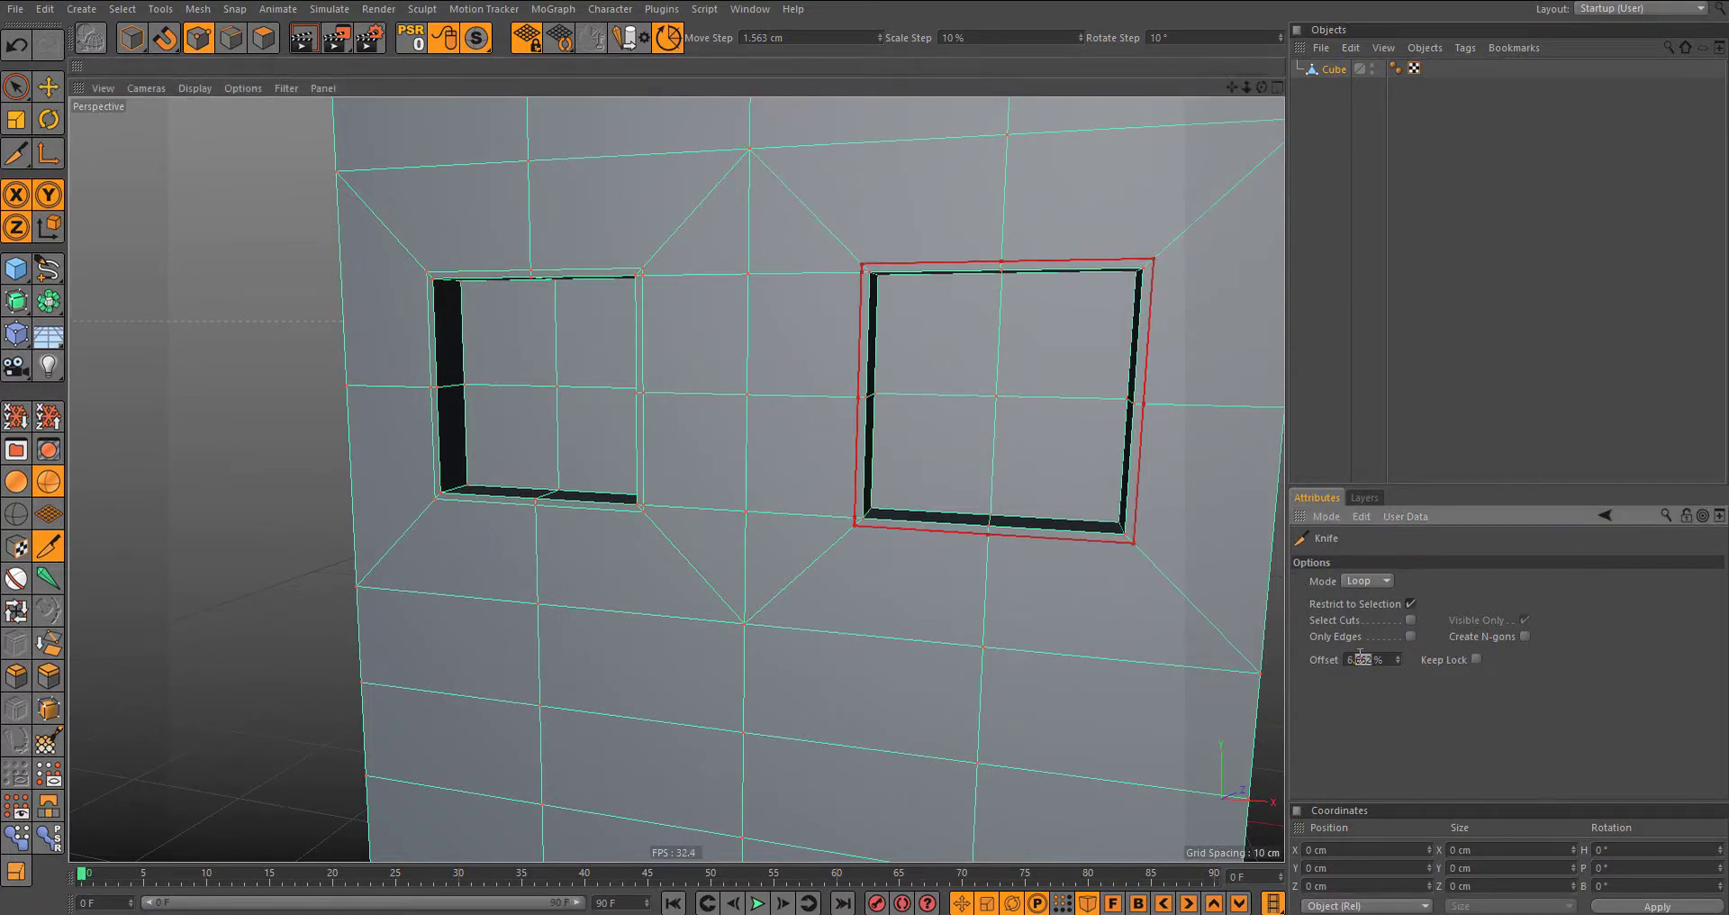
type("8.2")
key("Return")
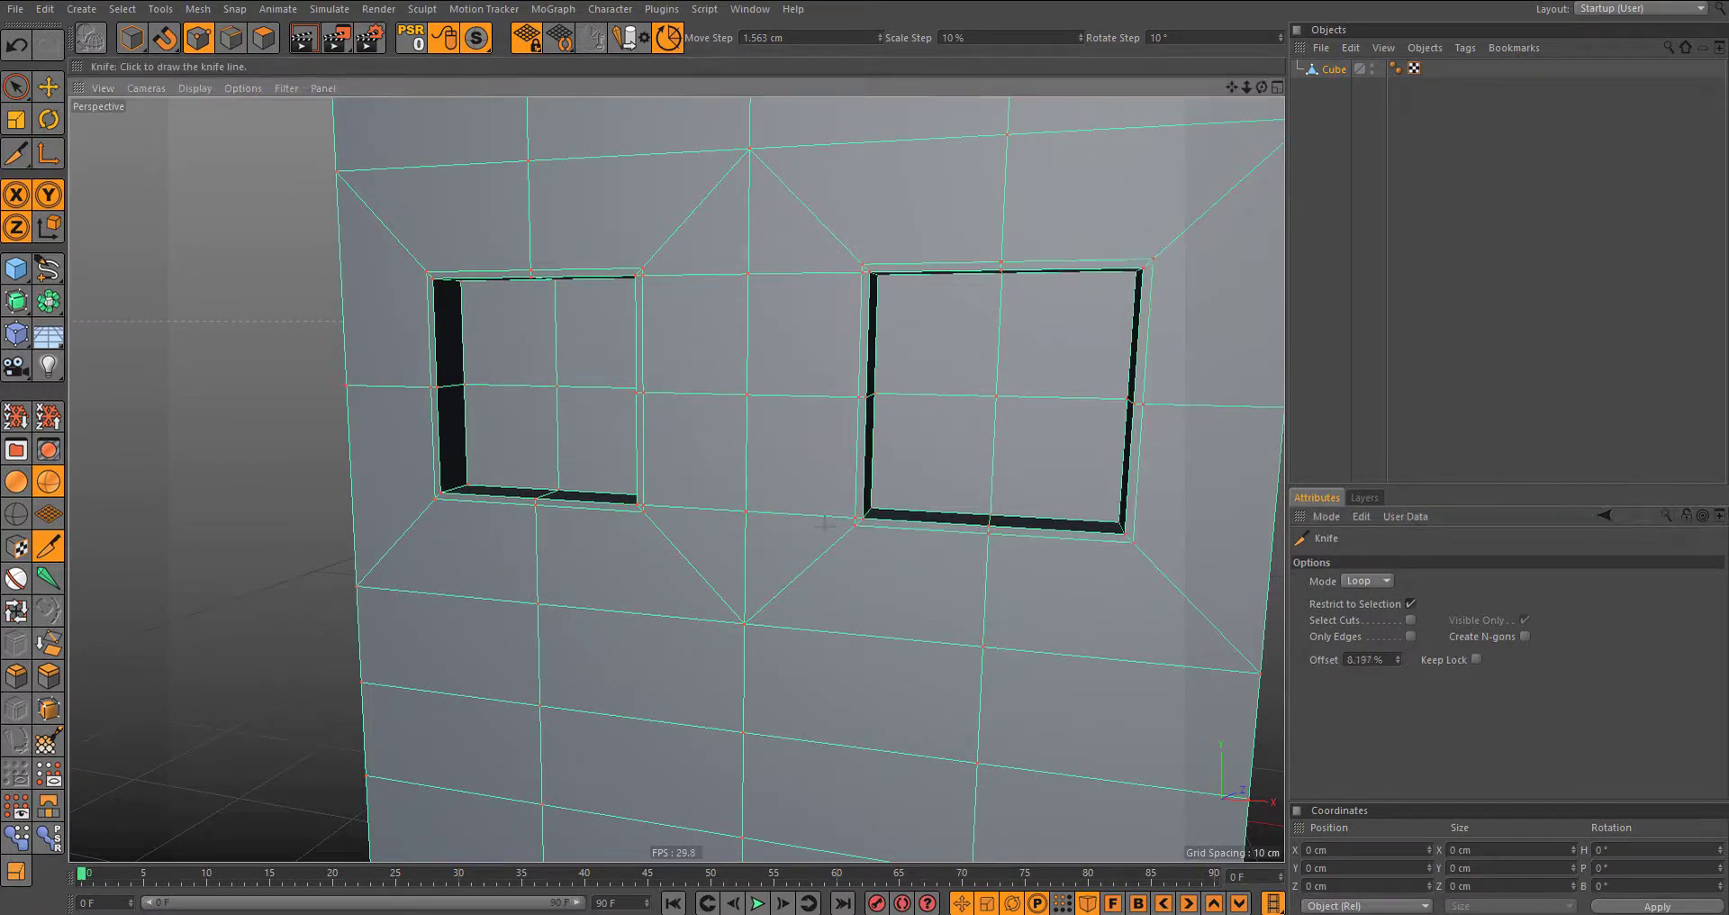
mouse_move(1000, 570)
left_mouse_down("alt")
mouse_move(726, 530)
mouse_move(662, 464)
left_mouse_up("alt")
Step: Select the connecting edges between the two eye sockets and dissolve them
left_click(234, 52)
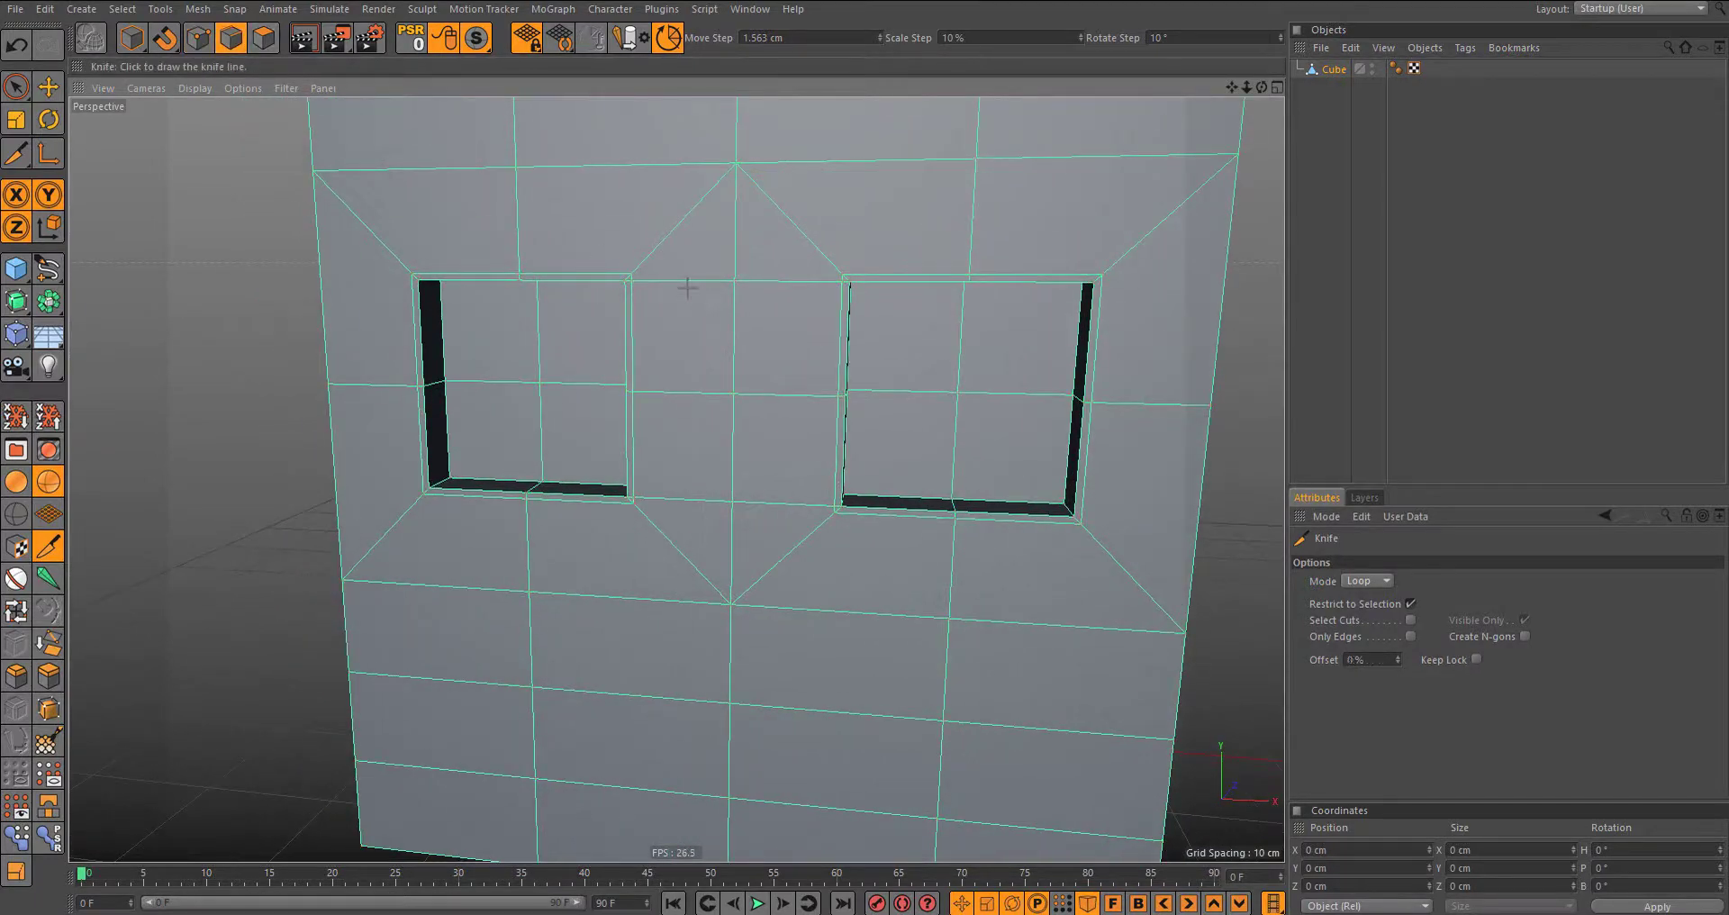
key("e")
left_click(690, 274)
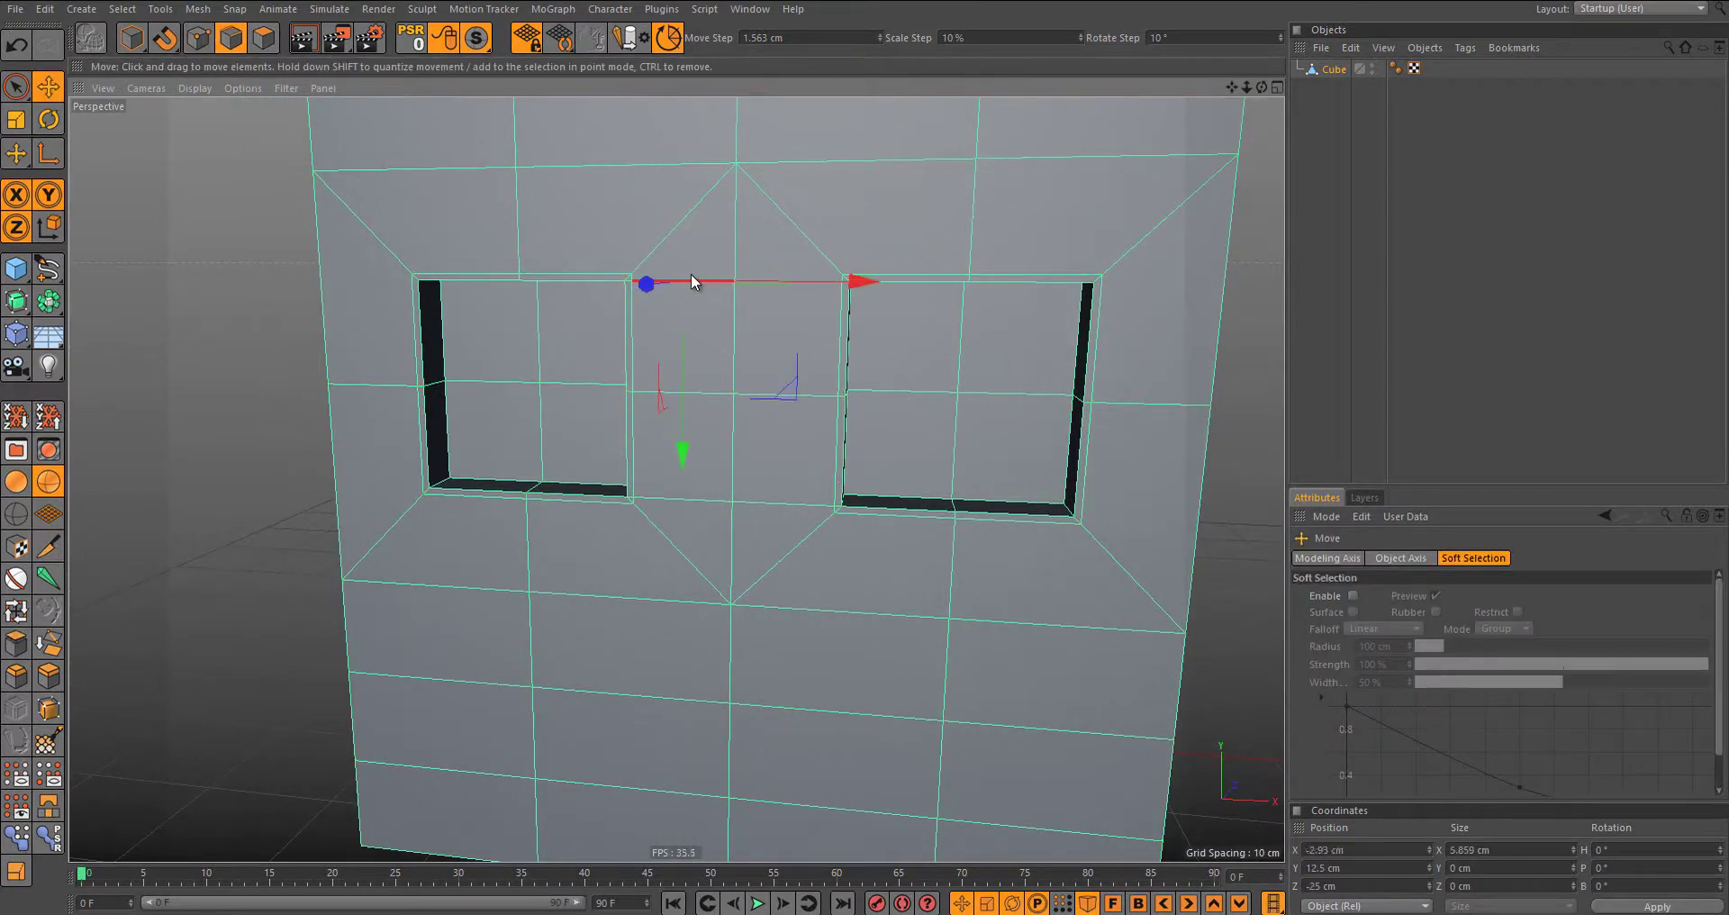
left_click(710, 495, "shift")
left_click(446, 459, "shift")
right_click(448, 461)
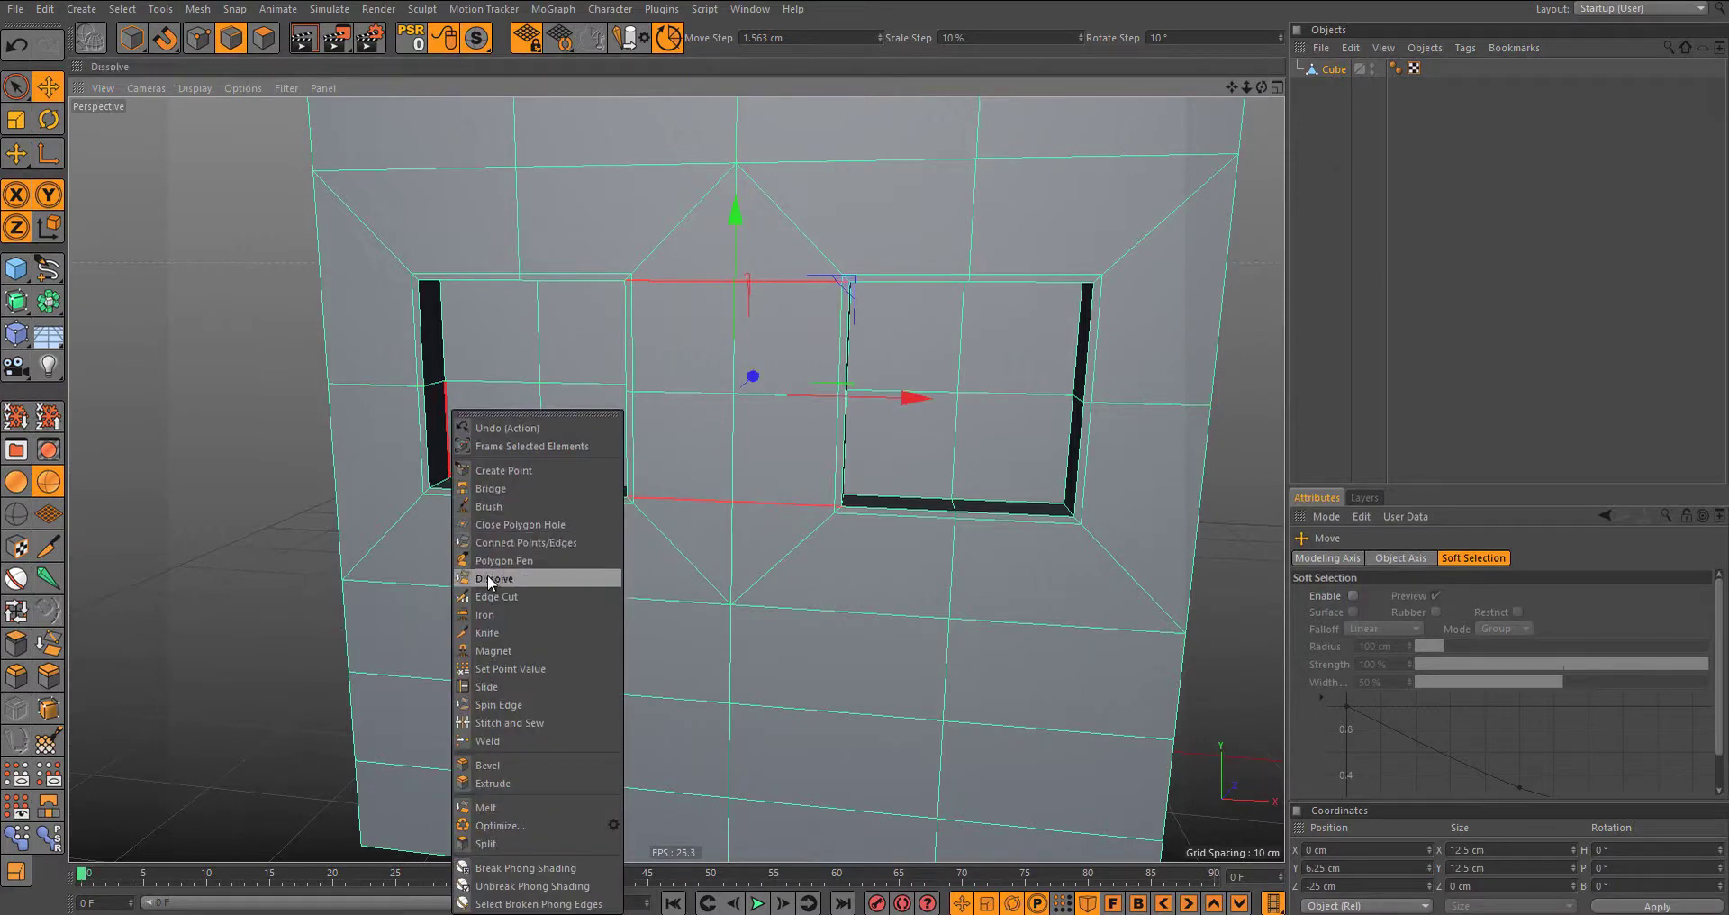
left_click(488, 579)
Step: Switch to four views and maximise a zoomed-in Front view of the face
mouse_move(668, 505)
left_mouse_down("alt")
mouse_move(690, 546)
mouse_move(666, 401)
left_mouse_up("alt")
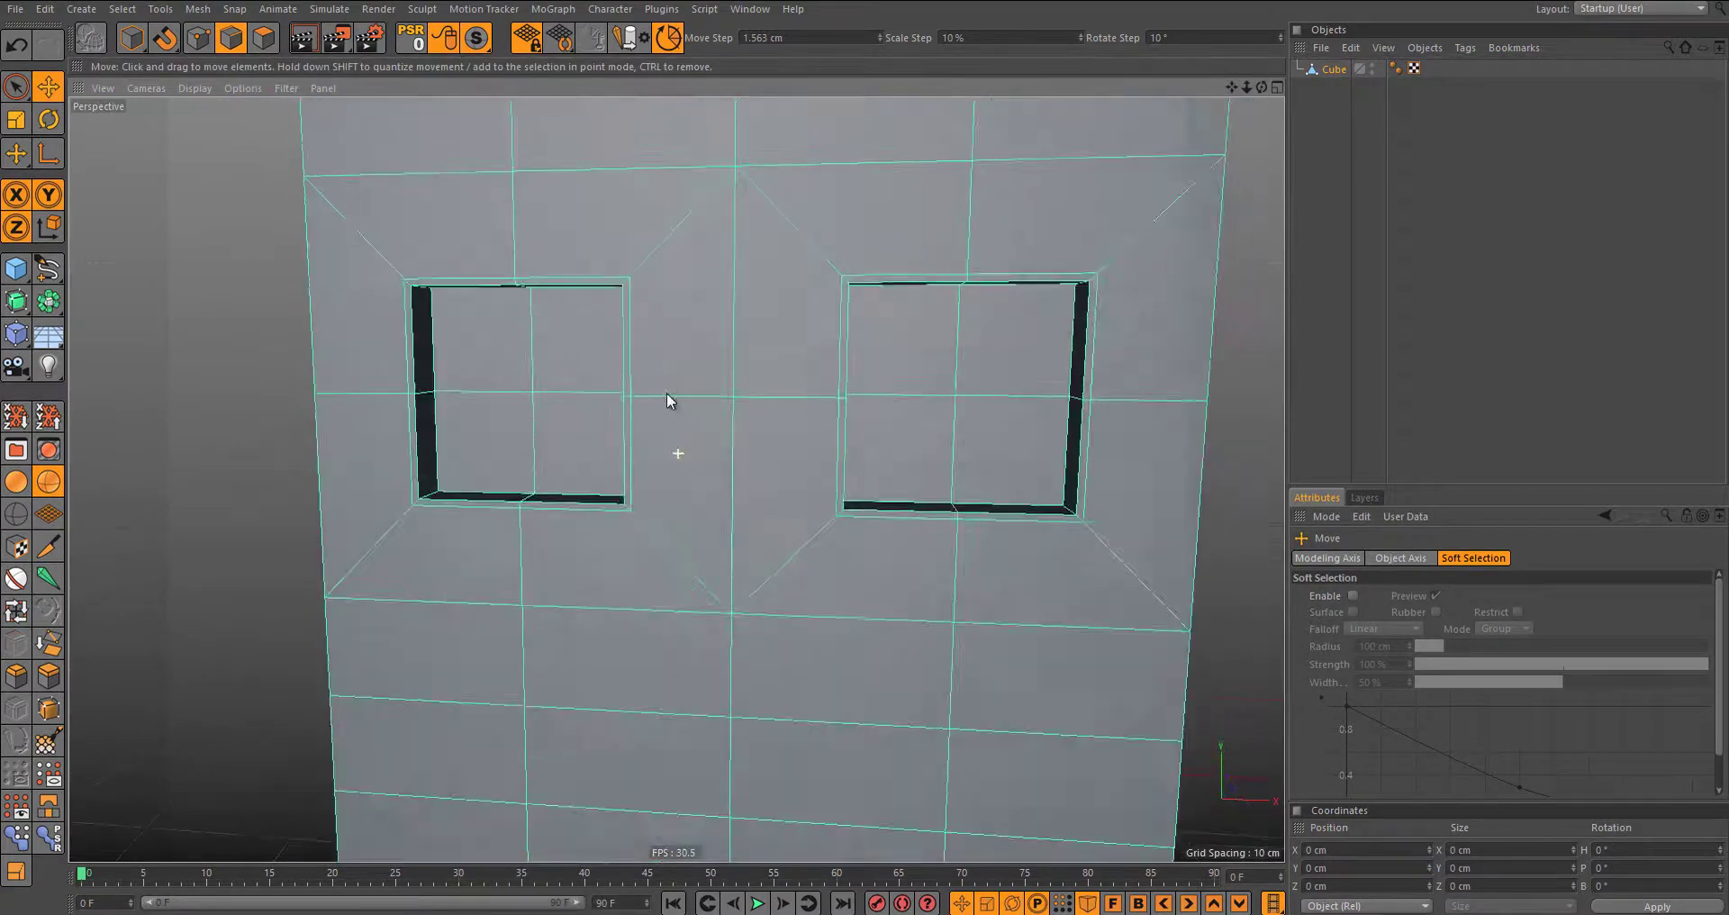
middle_click(694, 304)
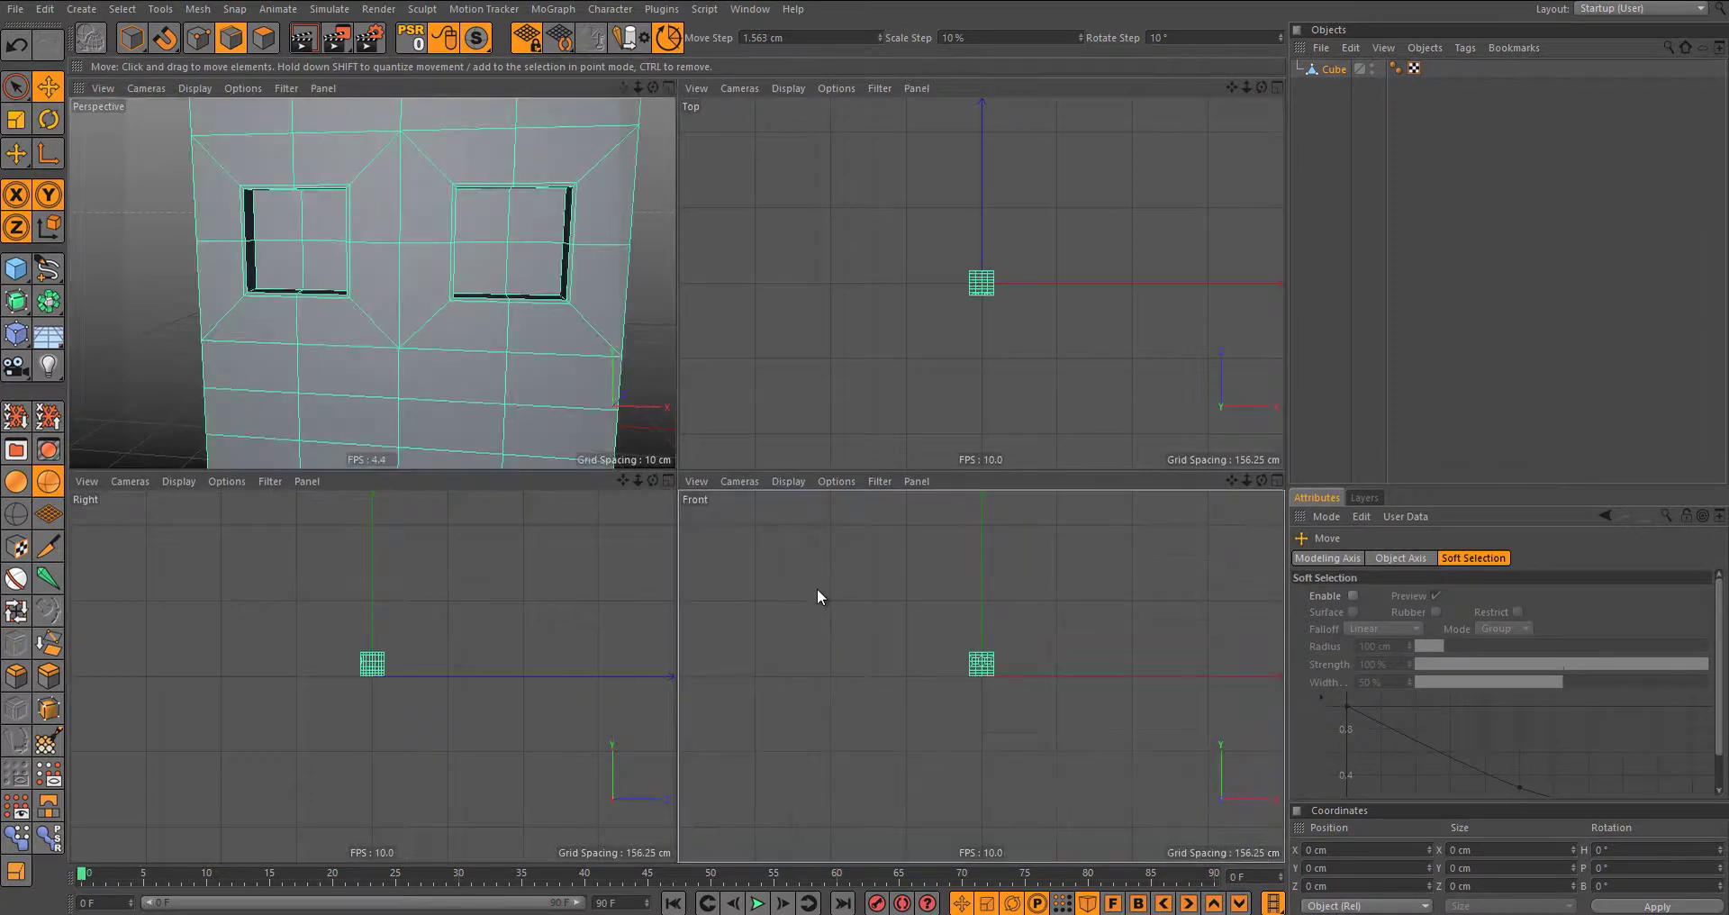
middle_click(817, 587)
scroll(749, 537, "up", 4)
scroll(636, 467, "up", 3)
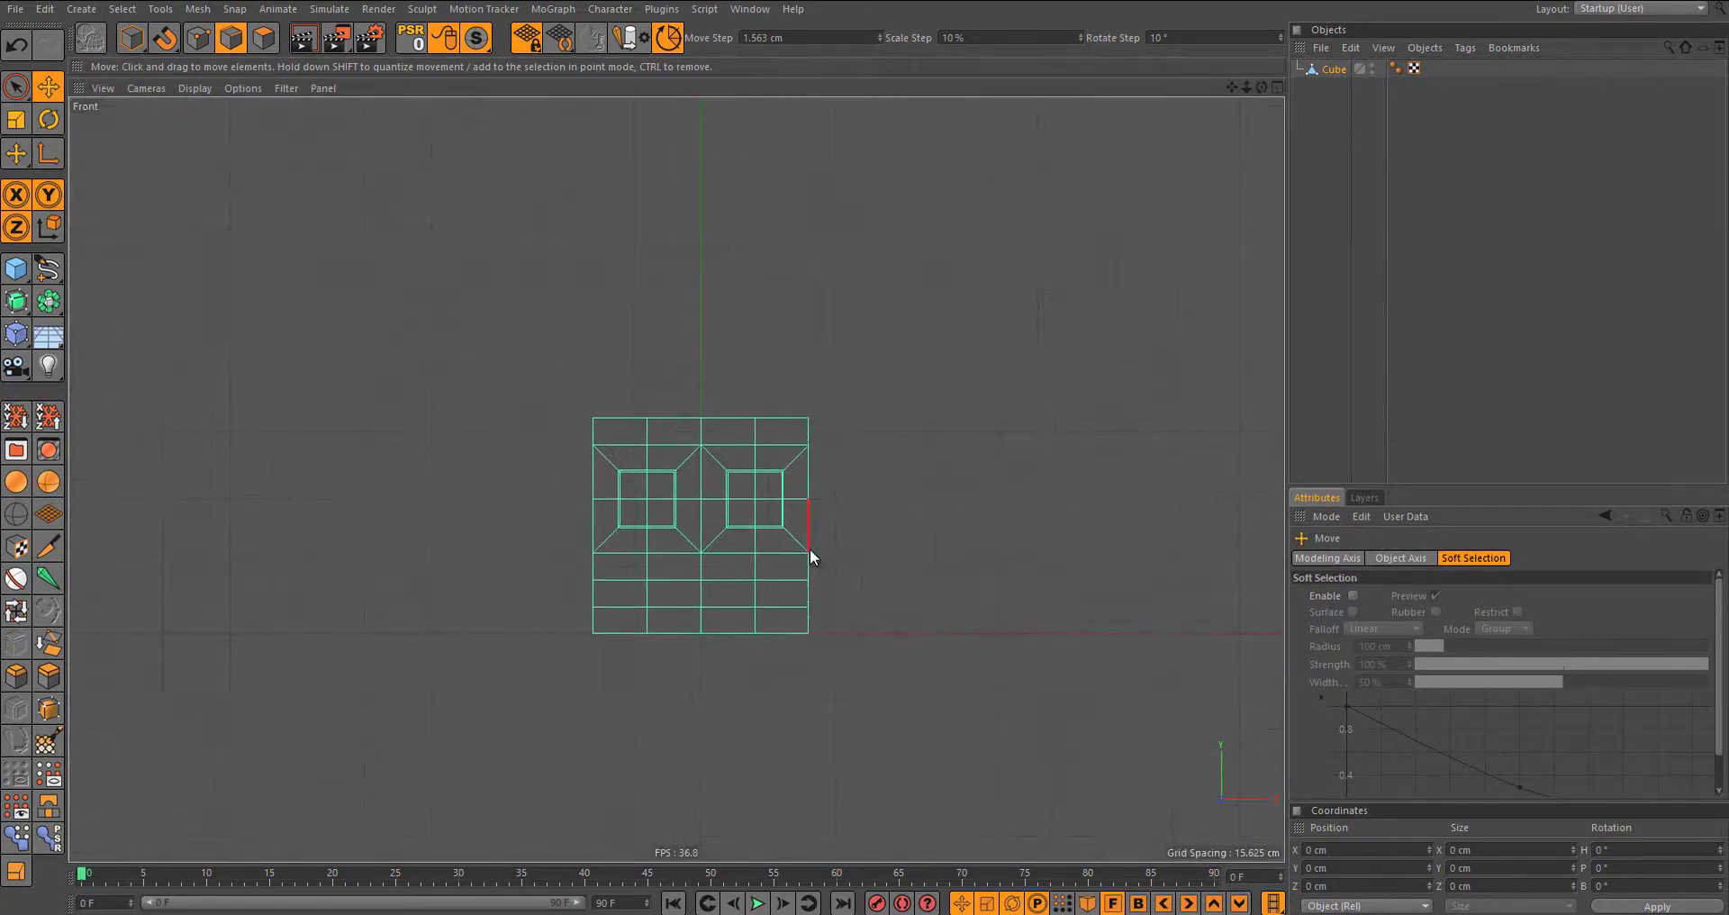
mouse_move(811, 555)
left_mouse_down("alt")
mouse_move(540, 559)
mouse_move(494, 528)
left_mouse_up("alt")
scroll(628, 430, "up", 1)
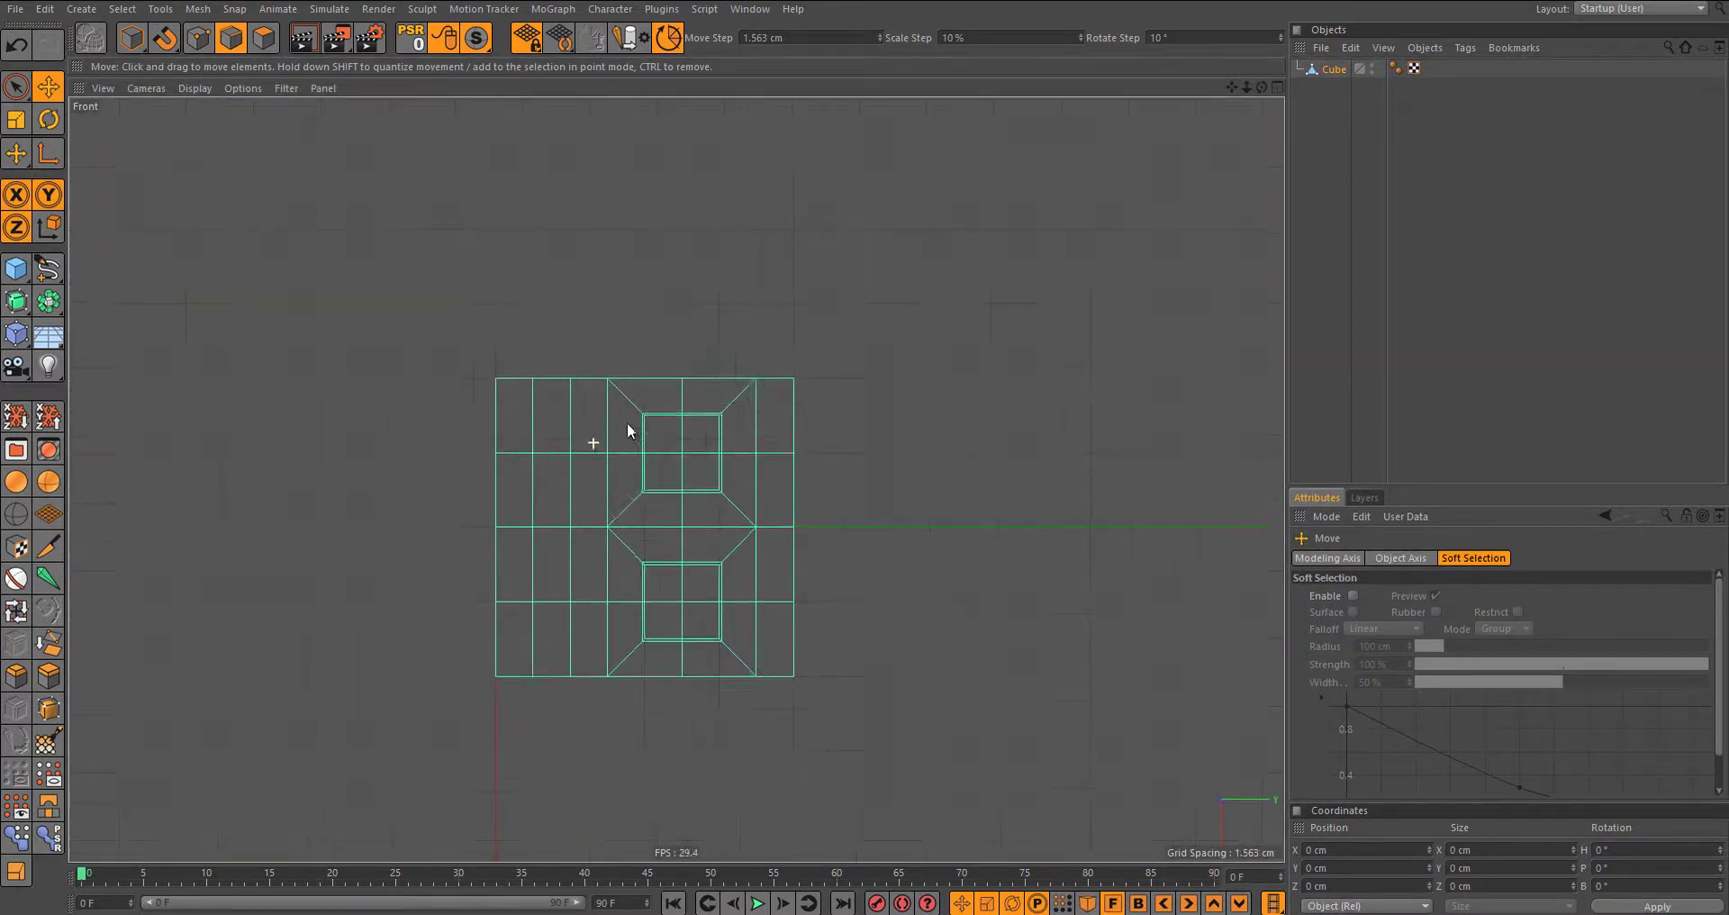
scroll(627, 430, "up", 2)
left_click(48, 546)
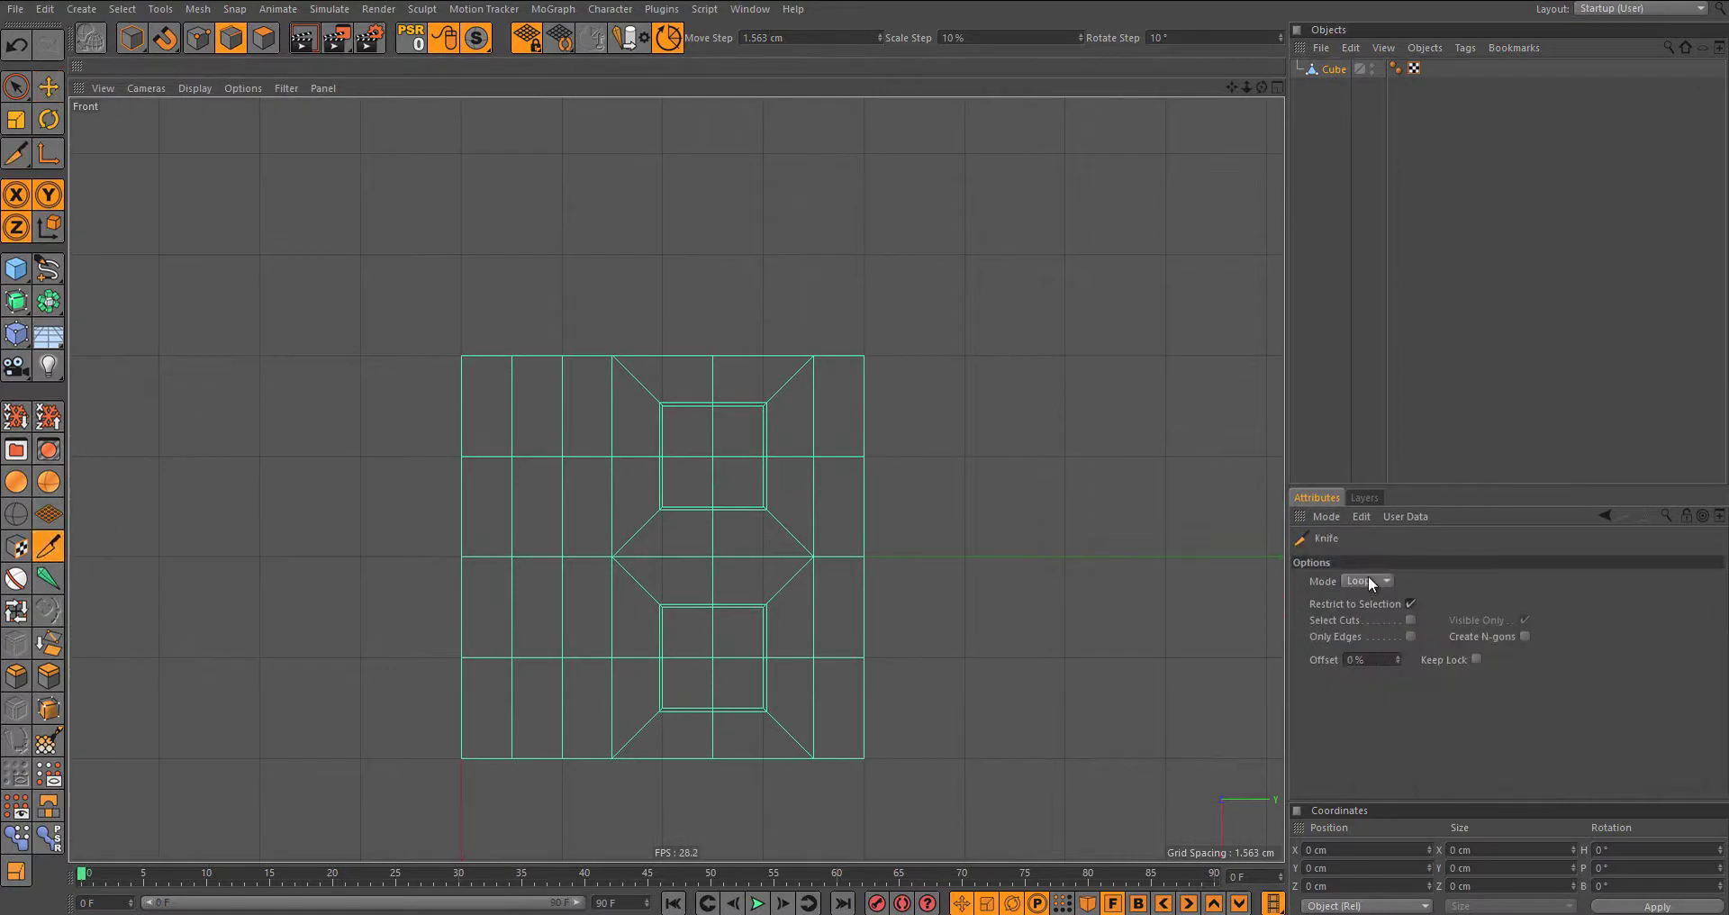
Step: Set the Knife to Line mode and zoom in on the front face
left_click(1369, 581)
left_click(1375, 601)
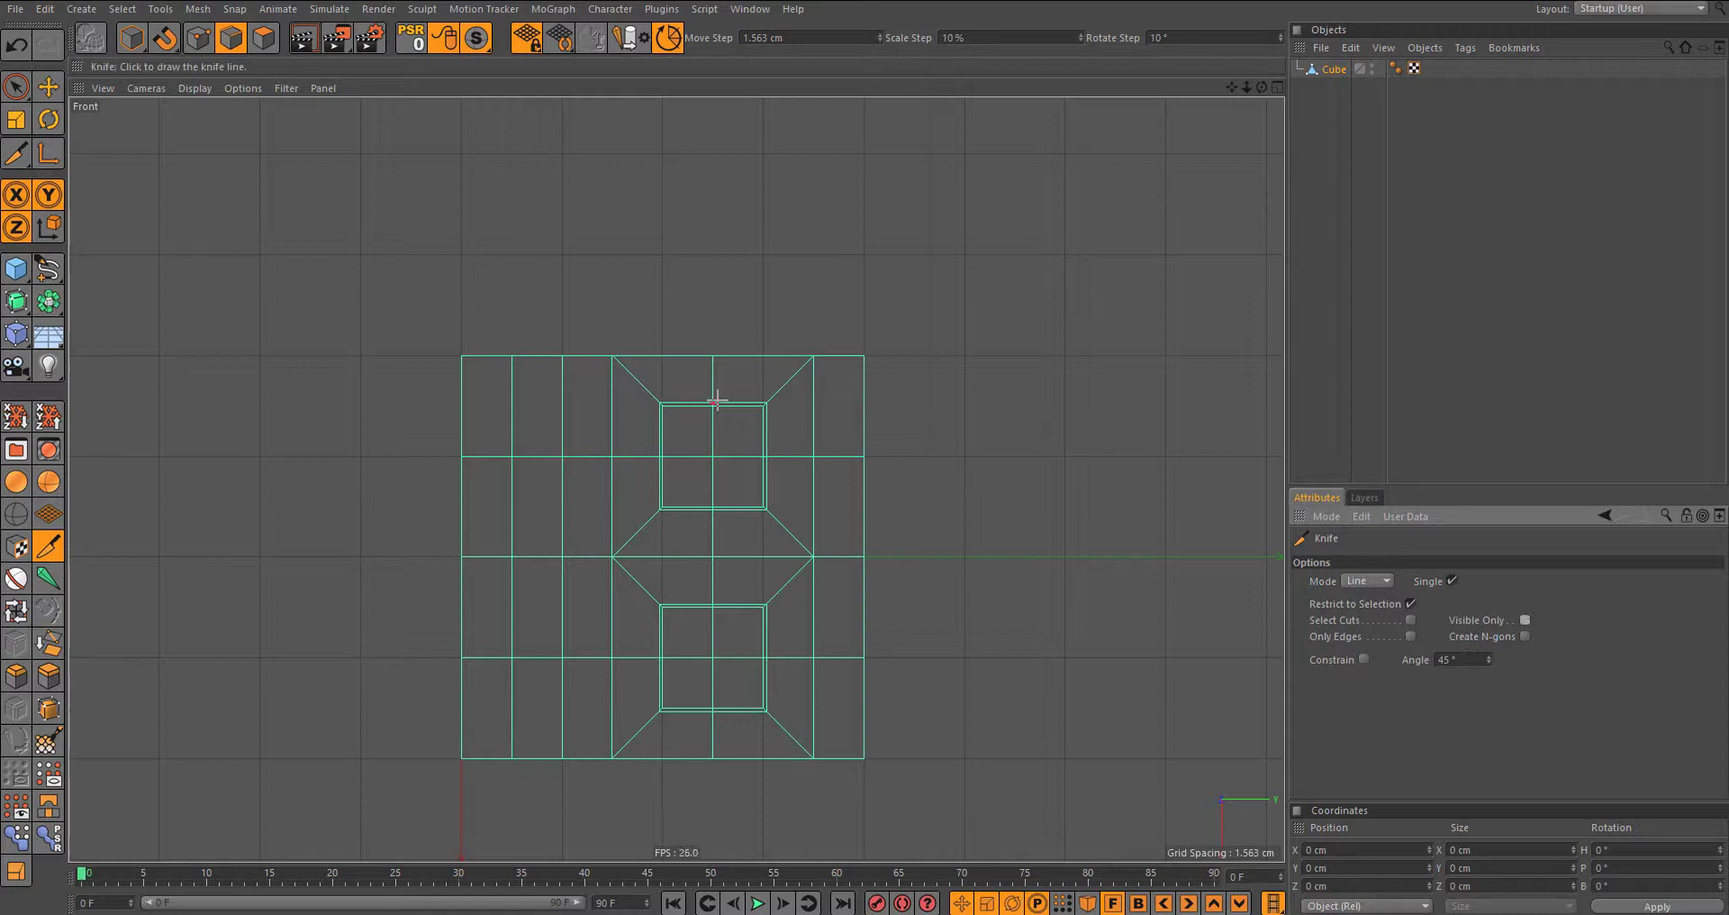
scroll(714, 396, "up", 1)
scroll(718, 432, "up", 3)
scroll(600, 434, "up", 1)
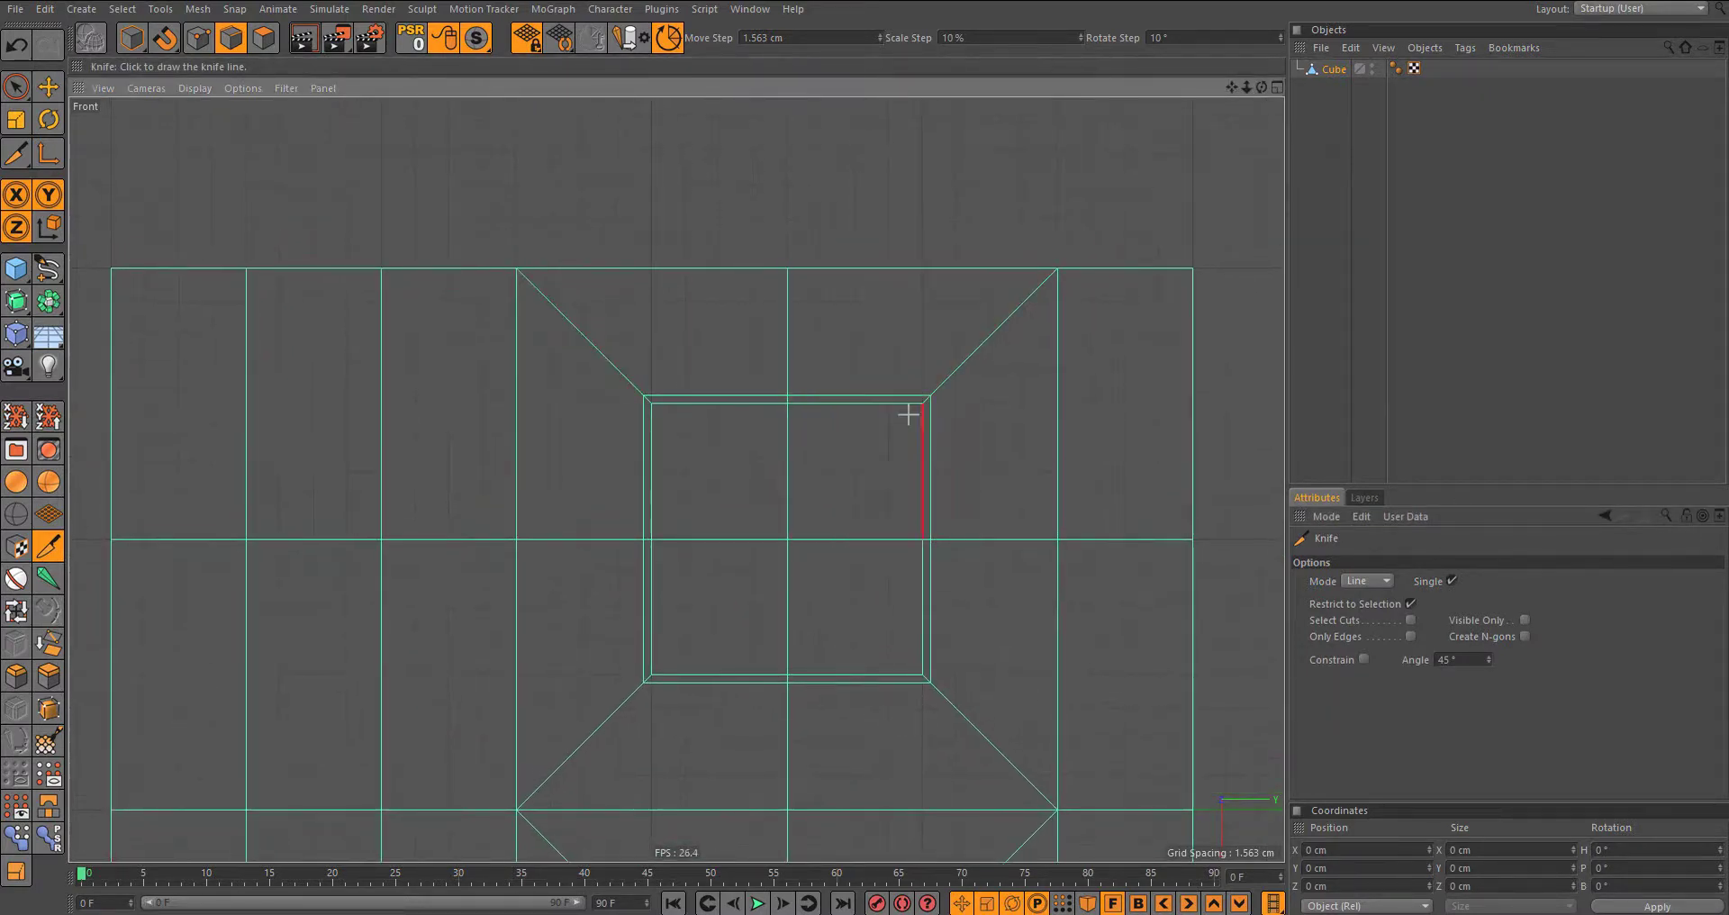
middle_click_drag(675, 483, 698, 408)
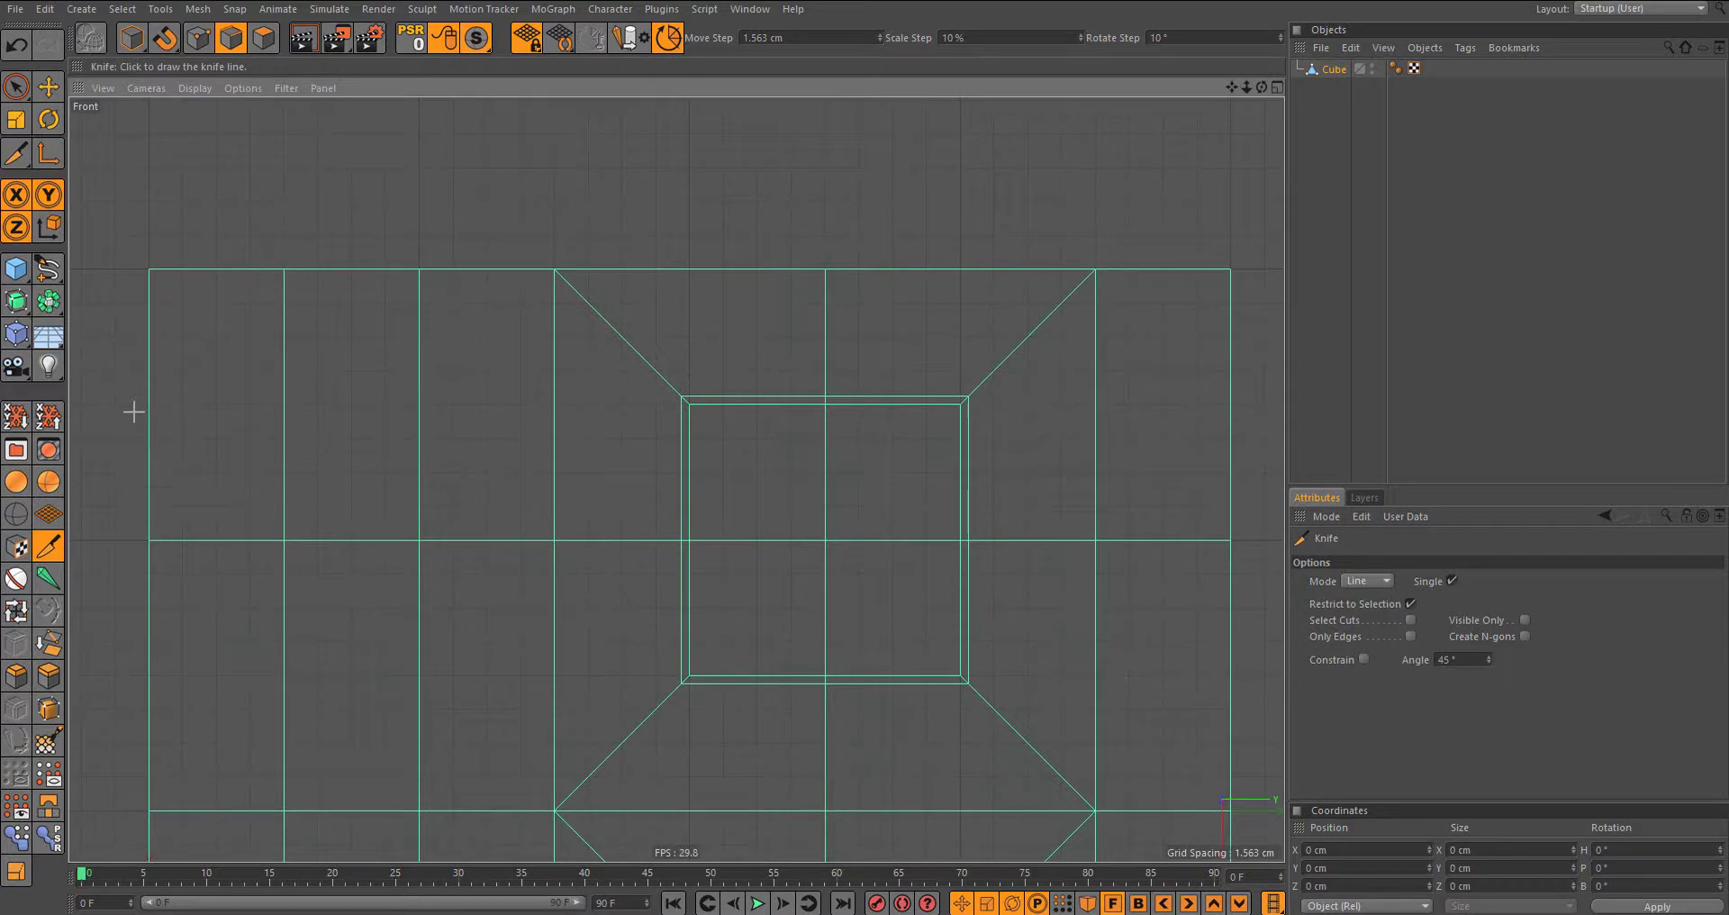
Step: Cut a straight full-width line across the face, redrawing it until placed correctly
left_click_drag(114, 403, 208, 412)
left_click_drag(277, 402, 1256, 405)
key("ctrl+z")
mouse_move(131, 411)
left_mouse_down()
mouse_move(1073, 382)
mouse_move(1276, 415)
left_mouse_up()
scroll(918, 406, "up", 5)
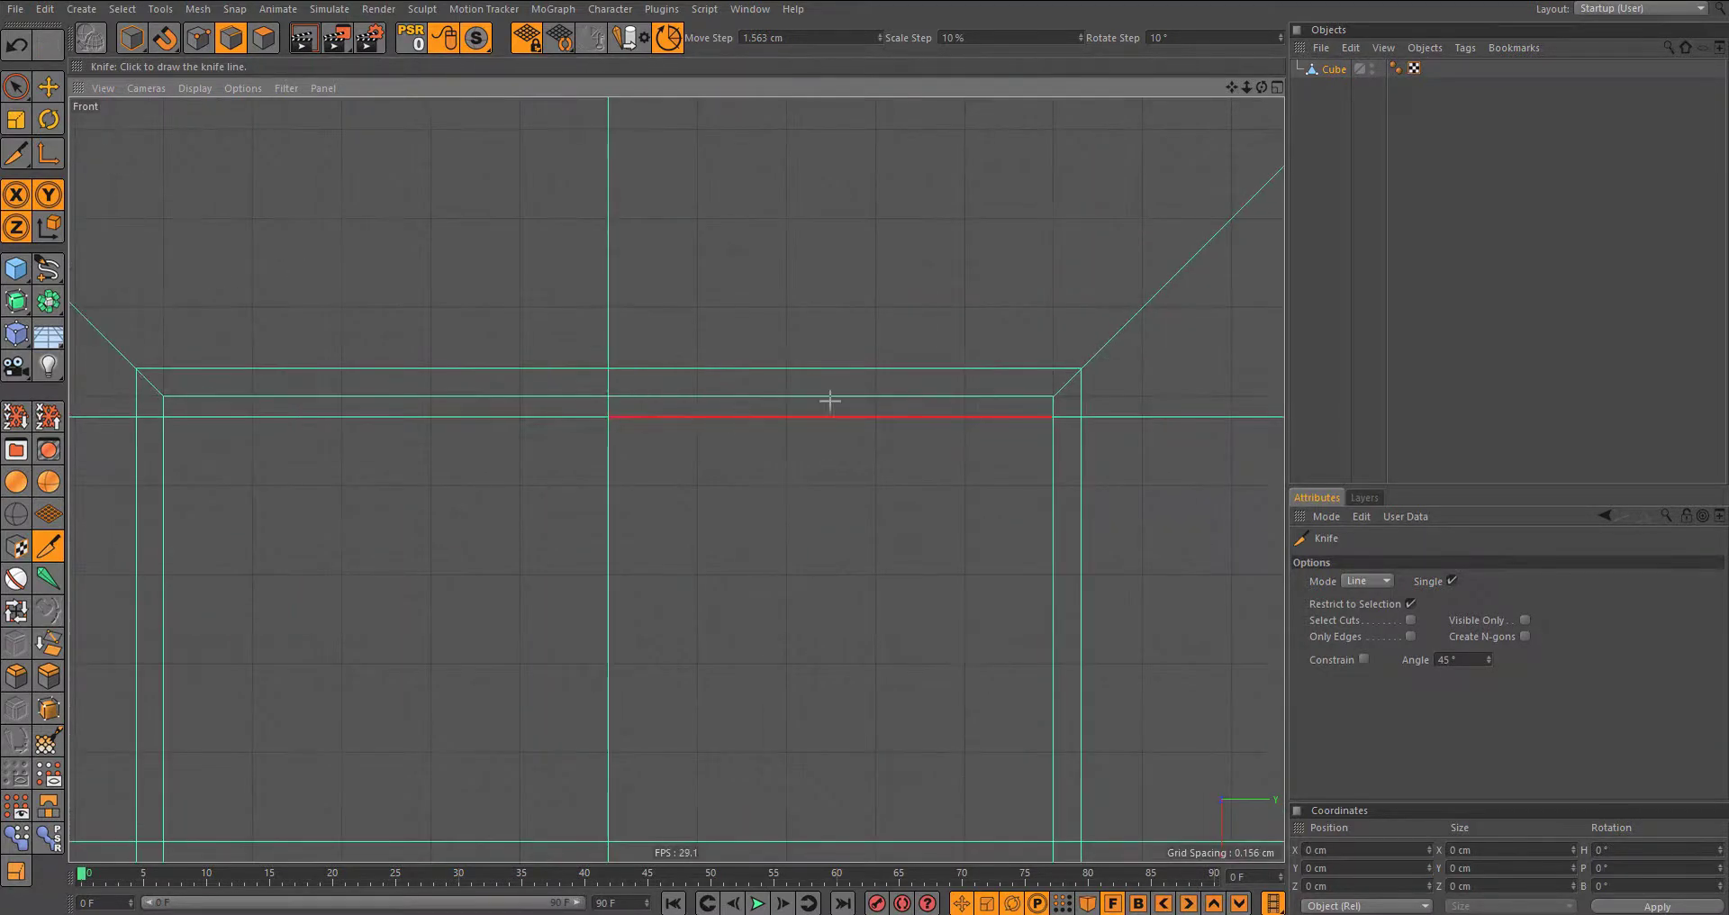
scroll(833, 414, "down", 6)
key("ctrl+z")
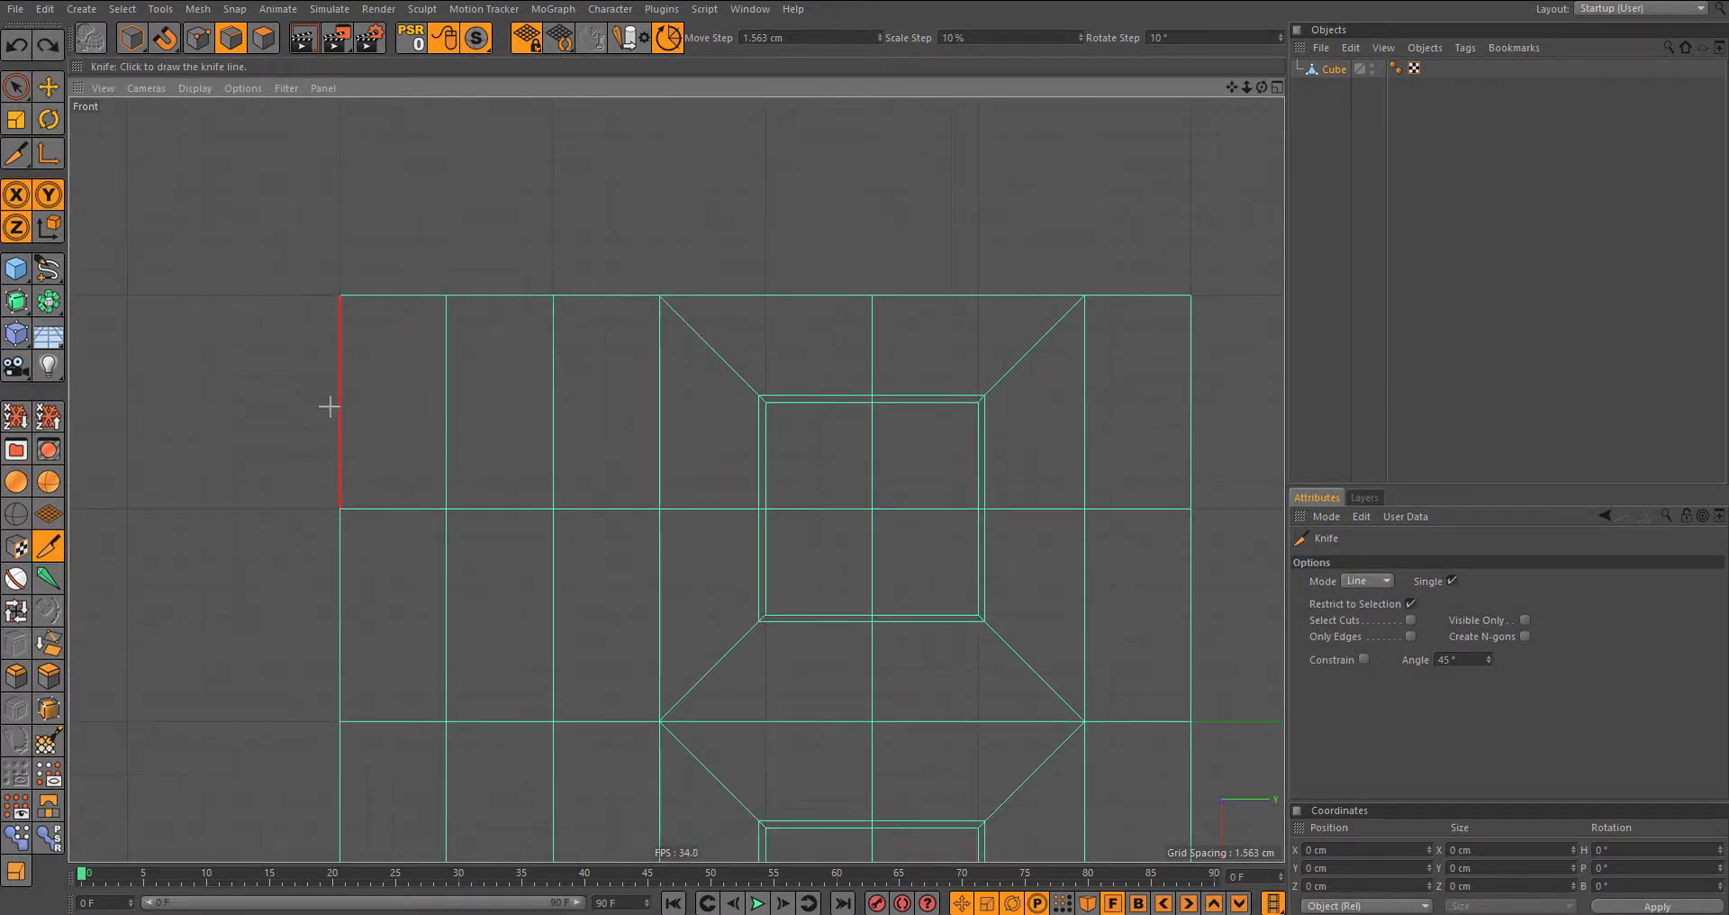
left_click_drag(325, 408, 1274, 413)
Step: Add more full-width straight cuts lower on the face along the socket rims
middle_click_drag(938, 417, 662, 412, "alt")
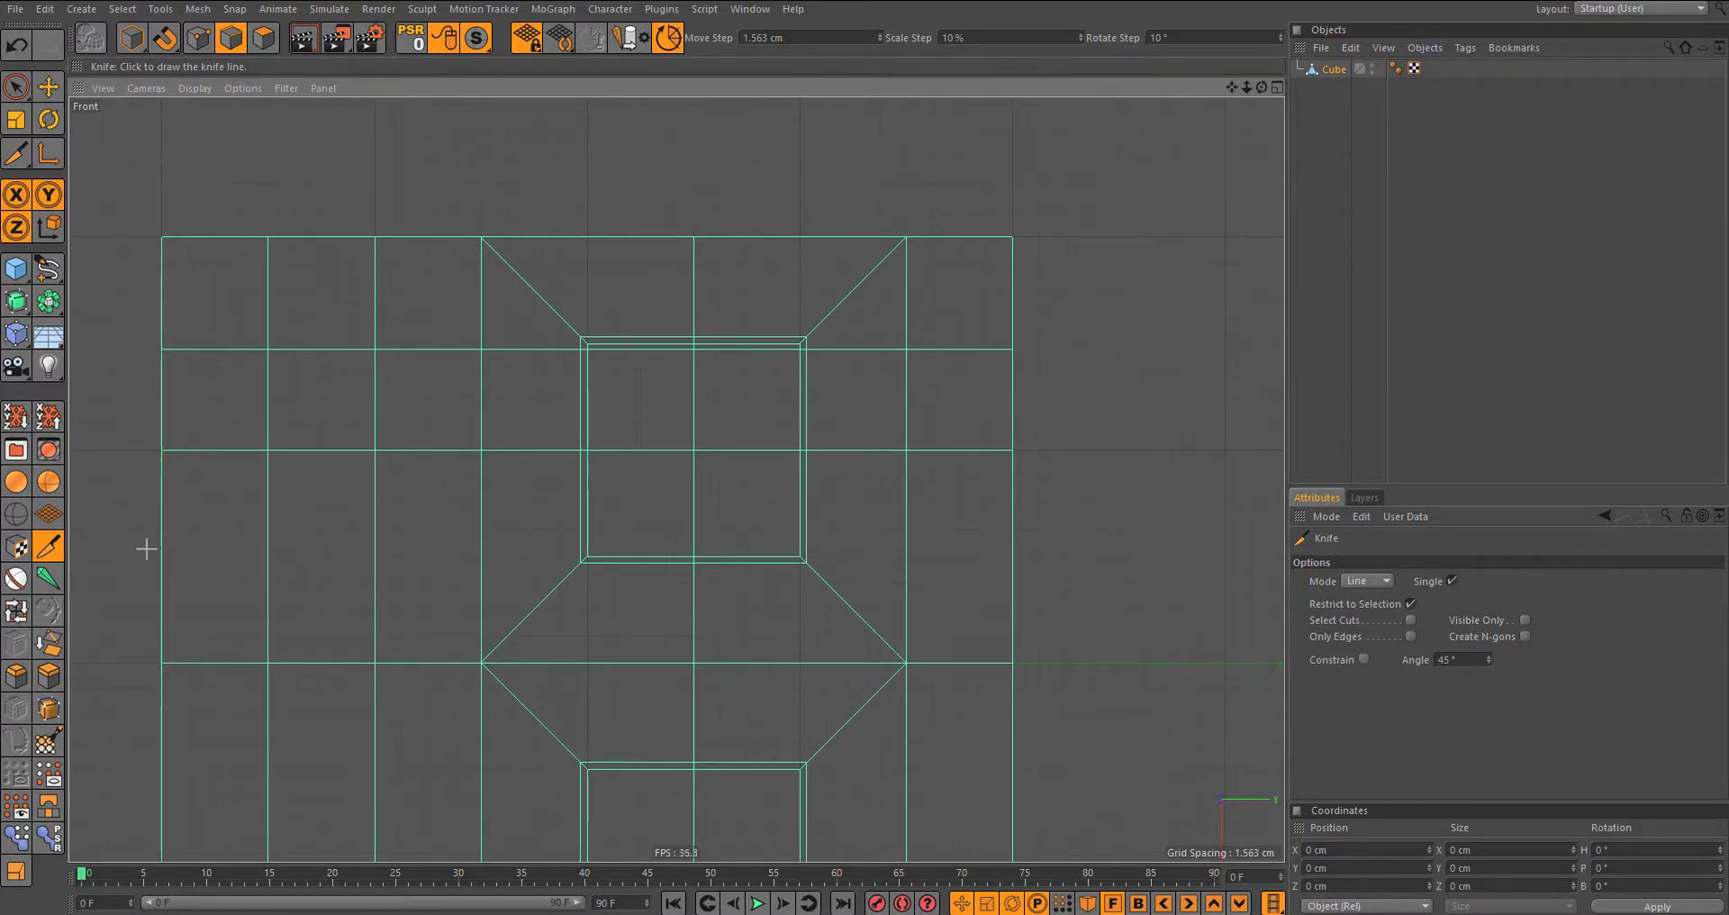
left_click_drag(146, 548, 1160, 546)
middle_click_drag(602, 582, 559, 405, "alt")
scroll(559, 405, "up", 2)
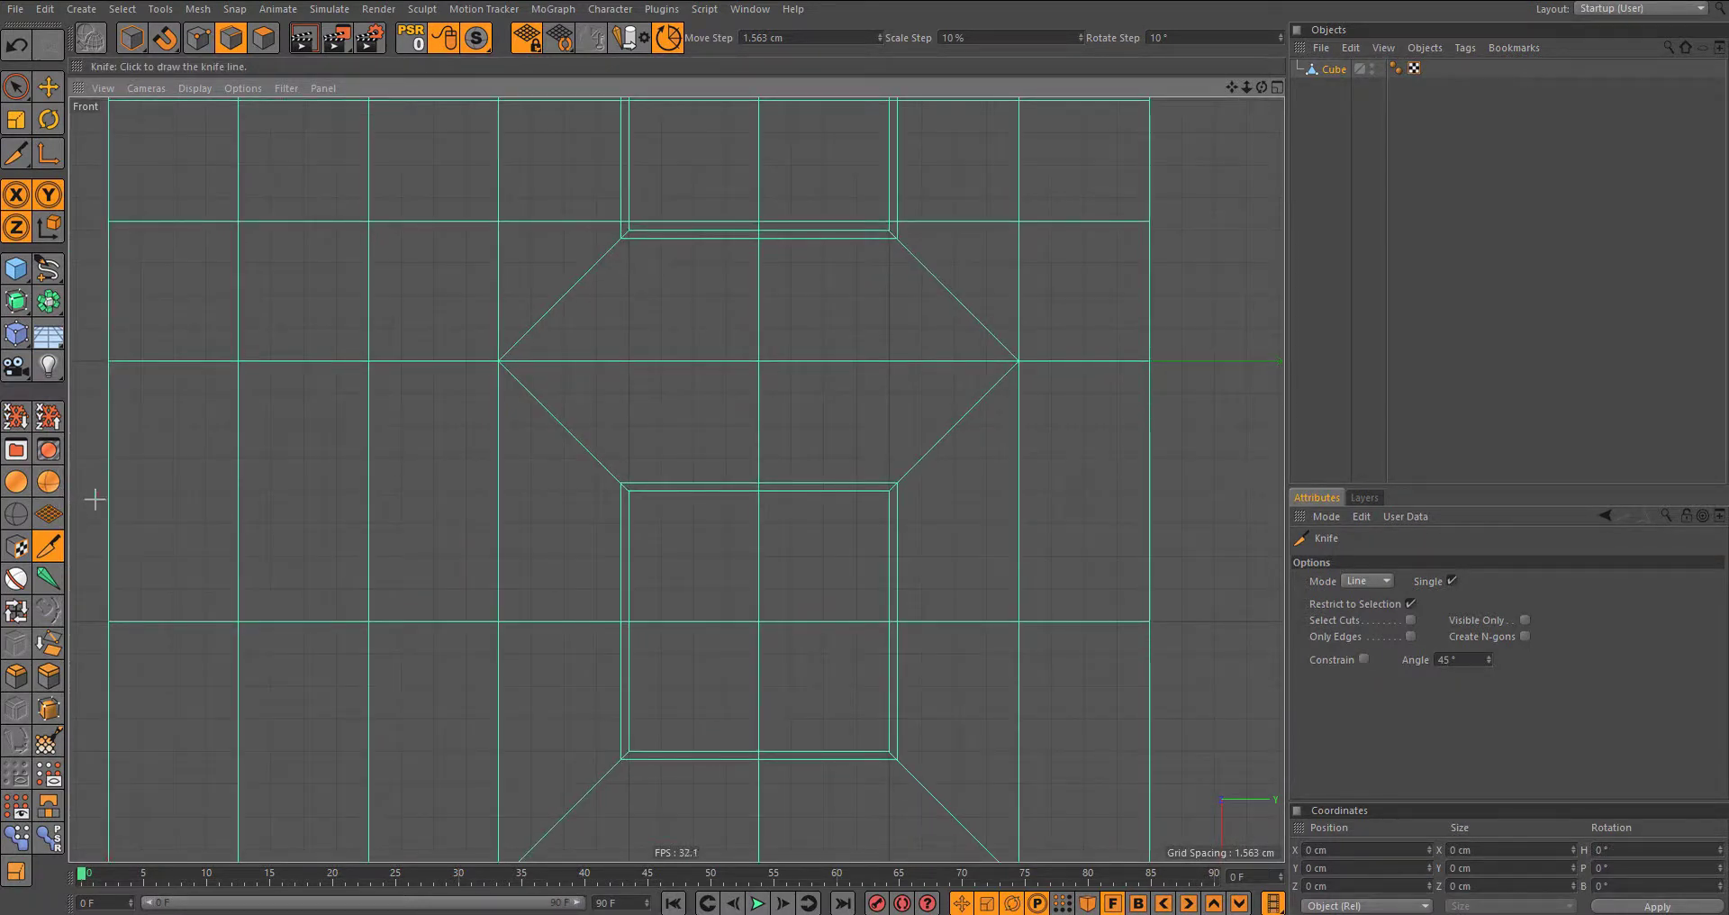
left_click_drag(113, 497, 1219, 525)
middle_click_drag(1219, 525, 865, 495, "alt")
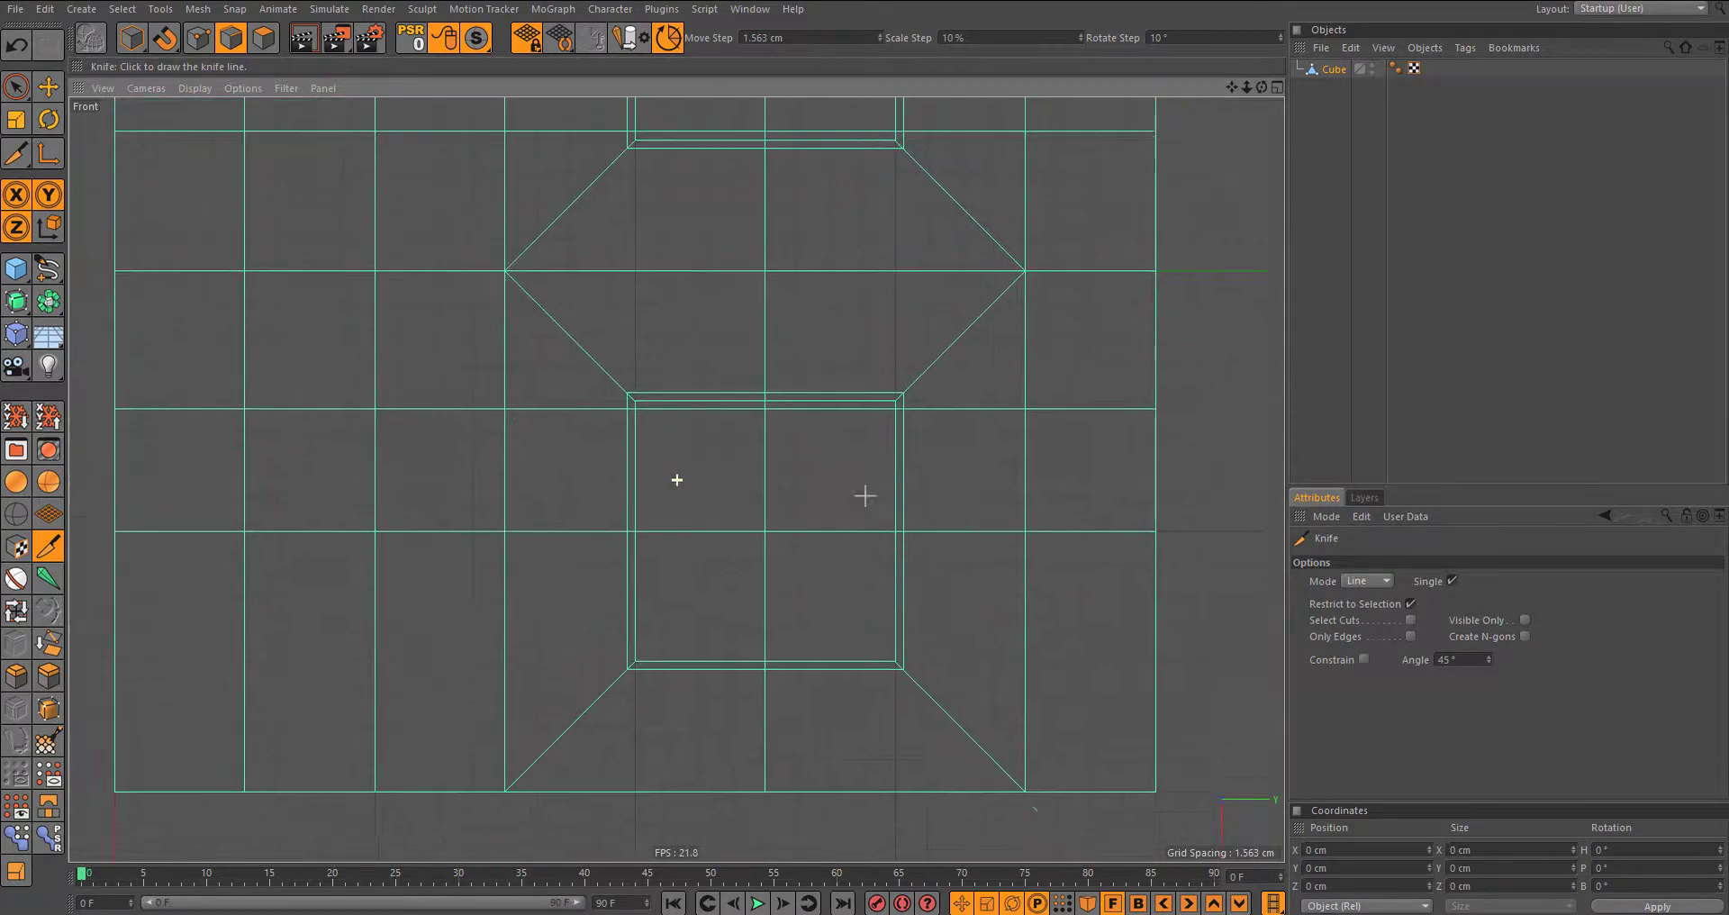
left_click_drag(97, 640, 1189, 639)
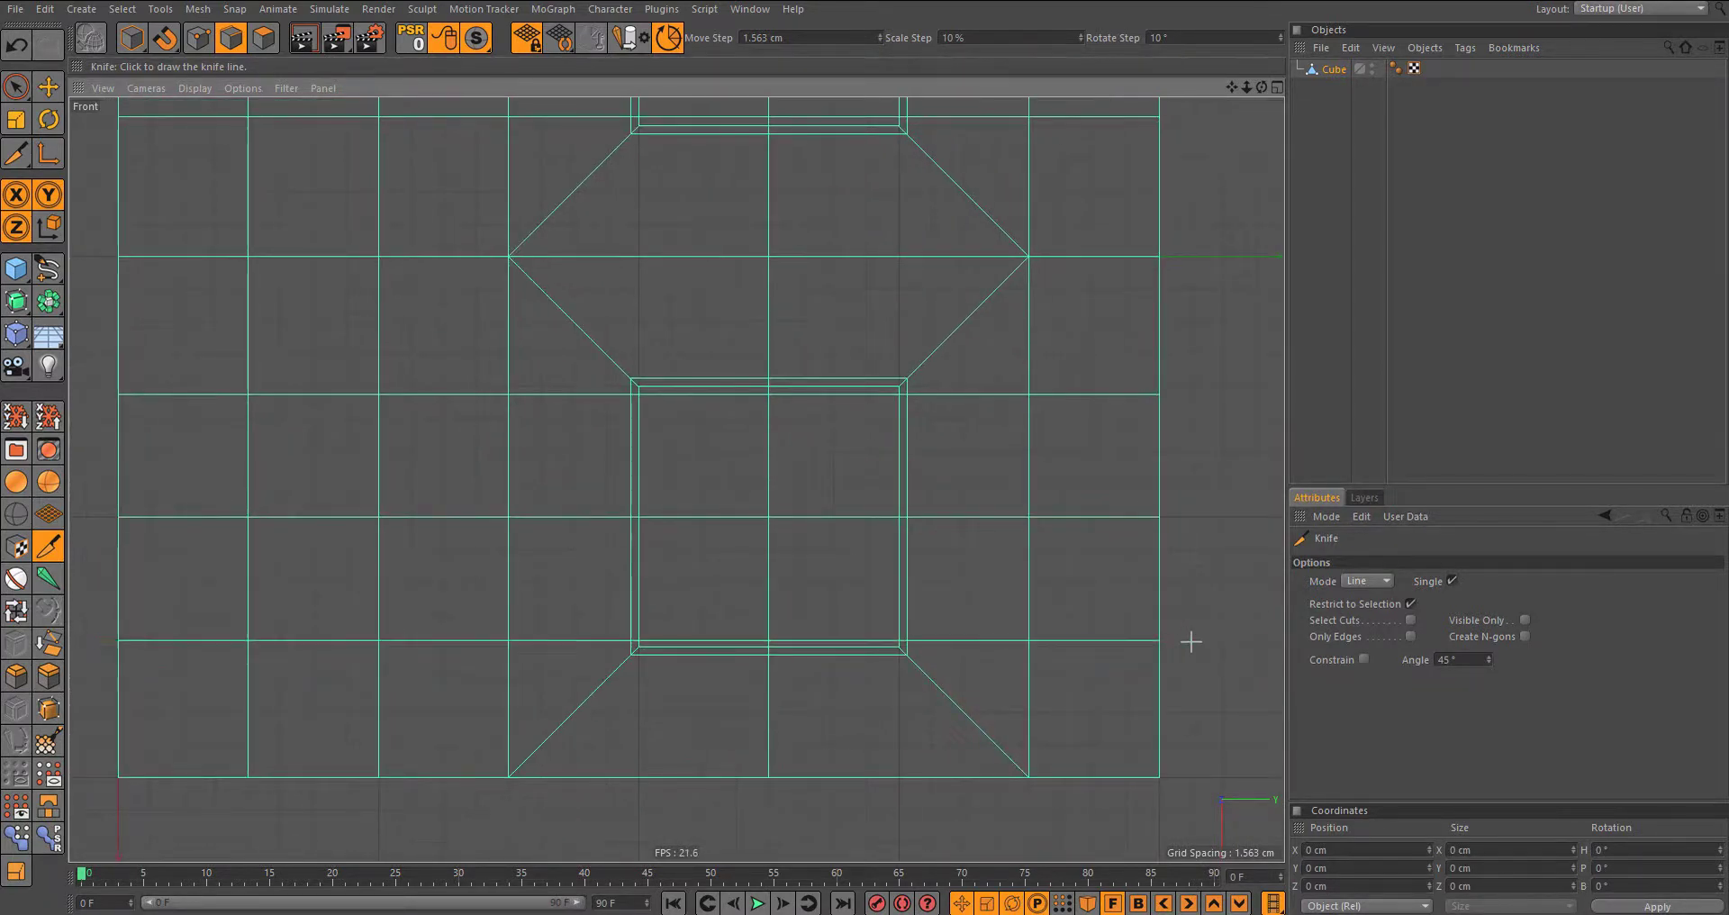
key("ctrl+z")
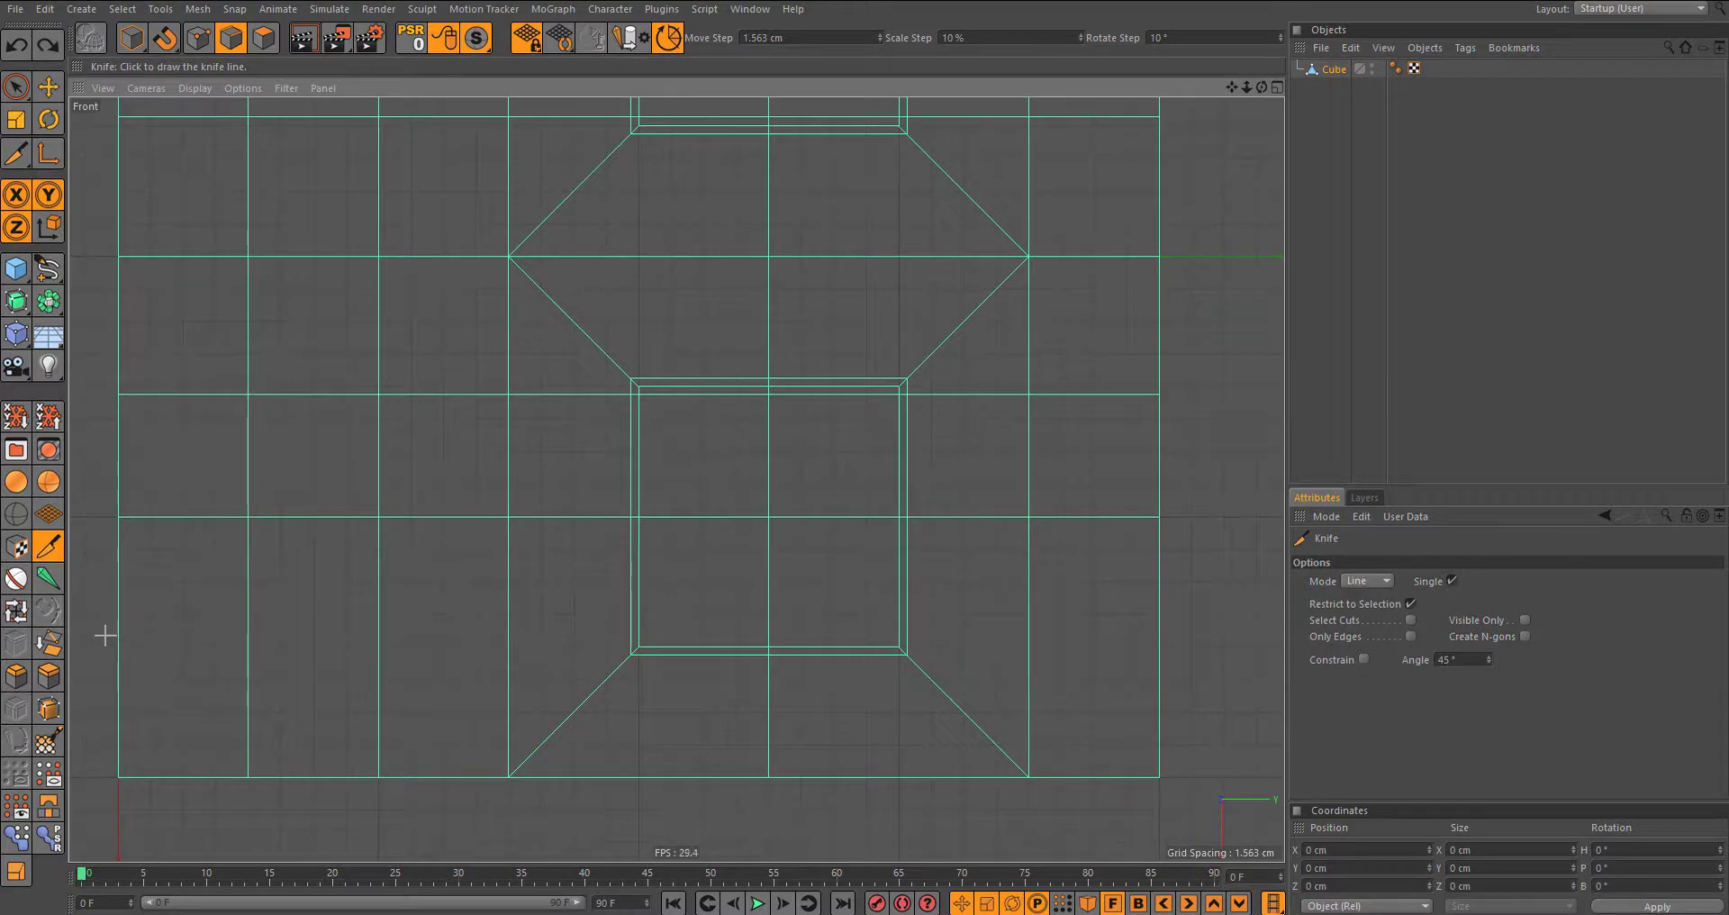
left_click_drag(105, 635, 1269, 639)
Step: Redraw the socket-rim cut and extend another straight cut across the whole face
key("ctrl+z")
left_click_drag(107, 636, 1244, 620)
scroll(818, 622, "down", 3)
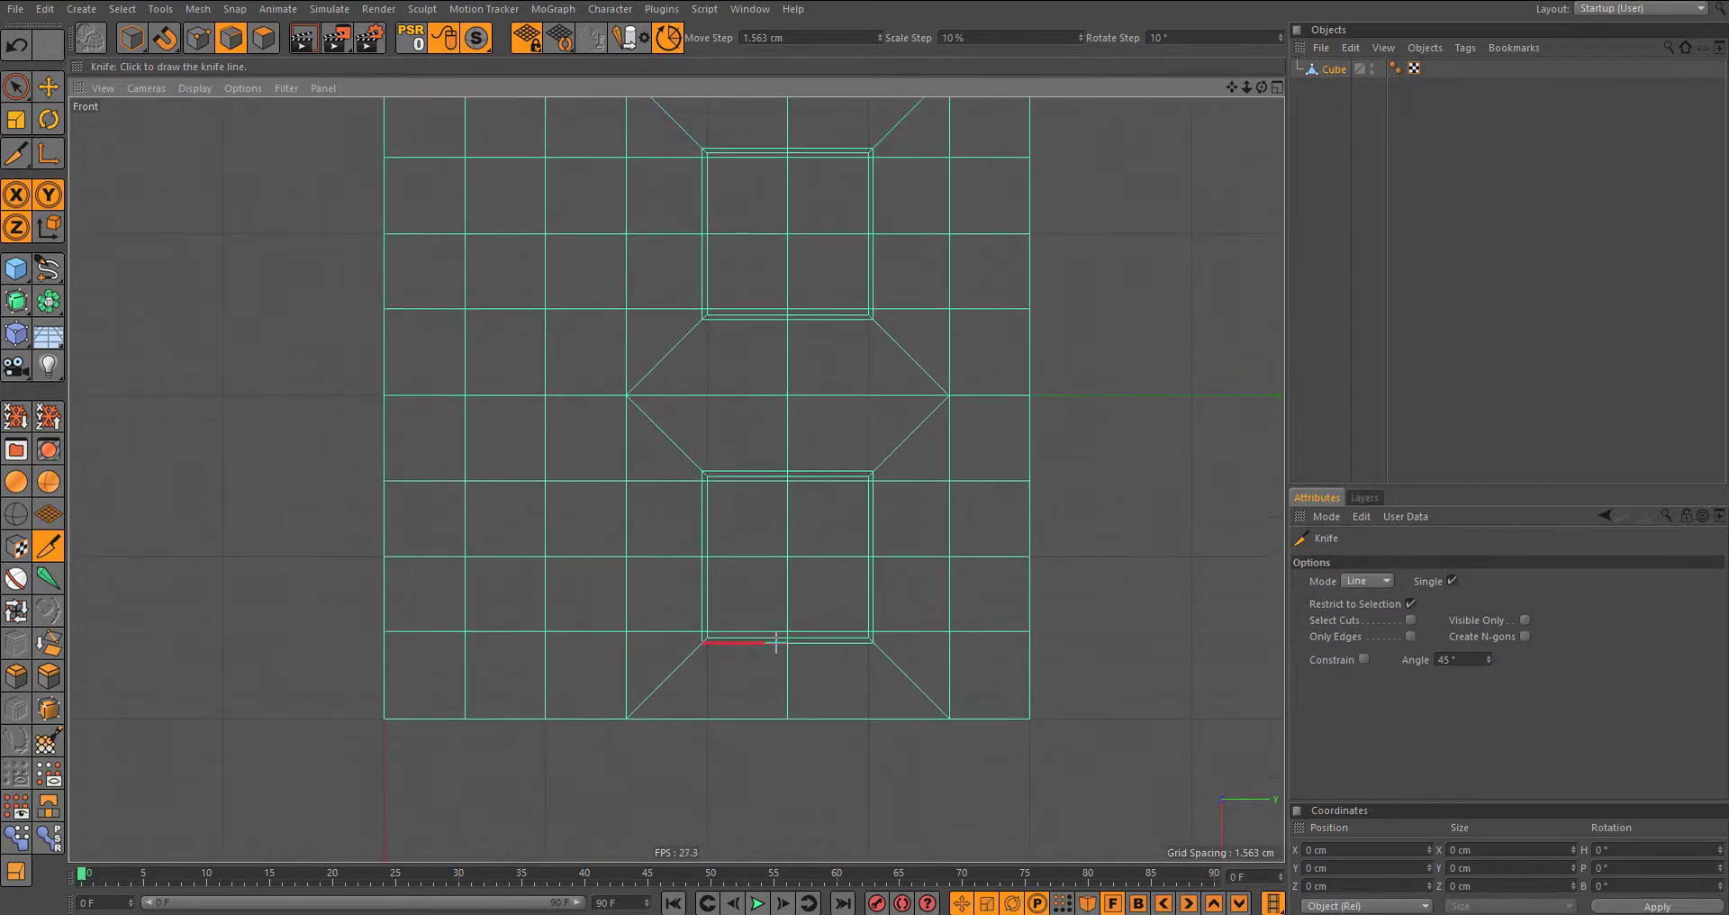
left_click_drag(776, 642, 1010, 598, "alt")
scroll(458, 236, "up", 2)
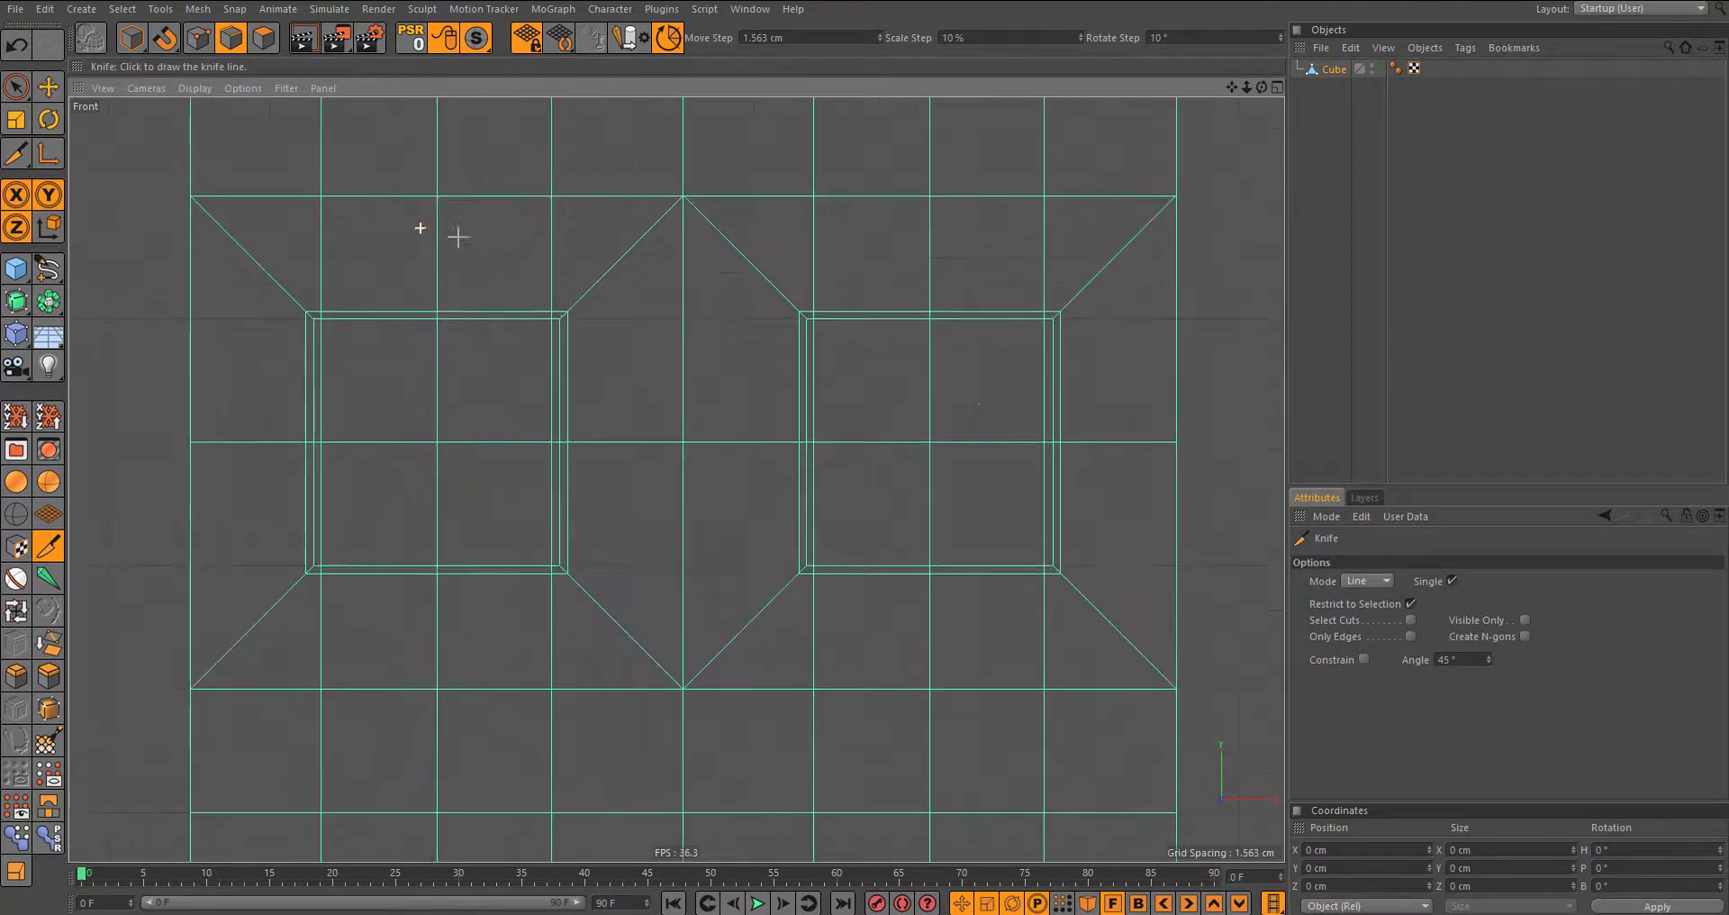
middle_click_drag(458, 237, 316, 351, "alt")
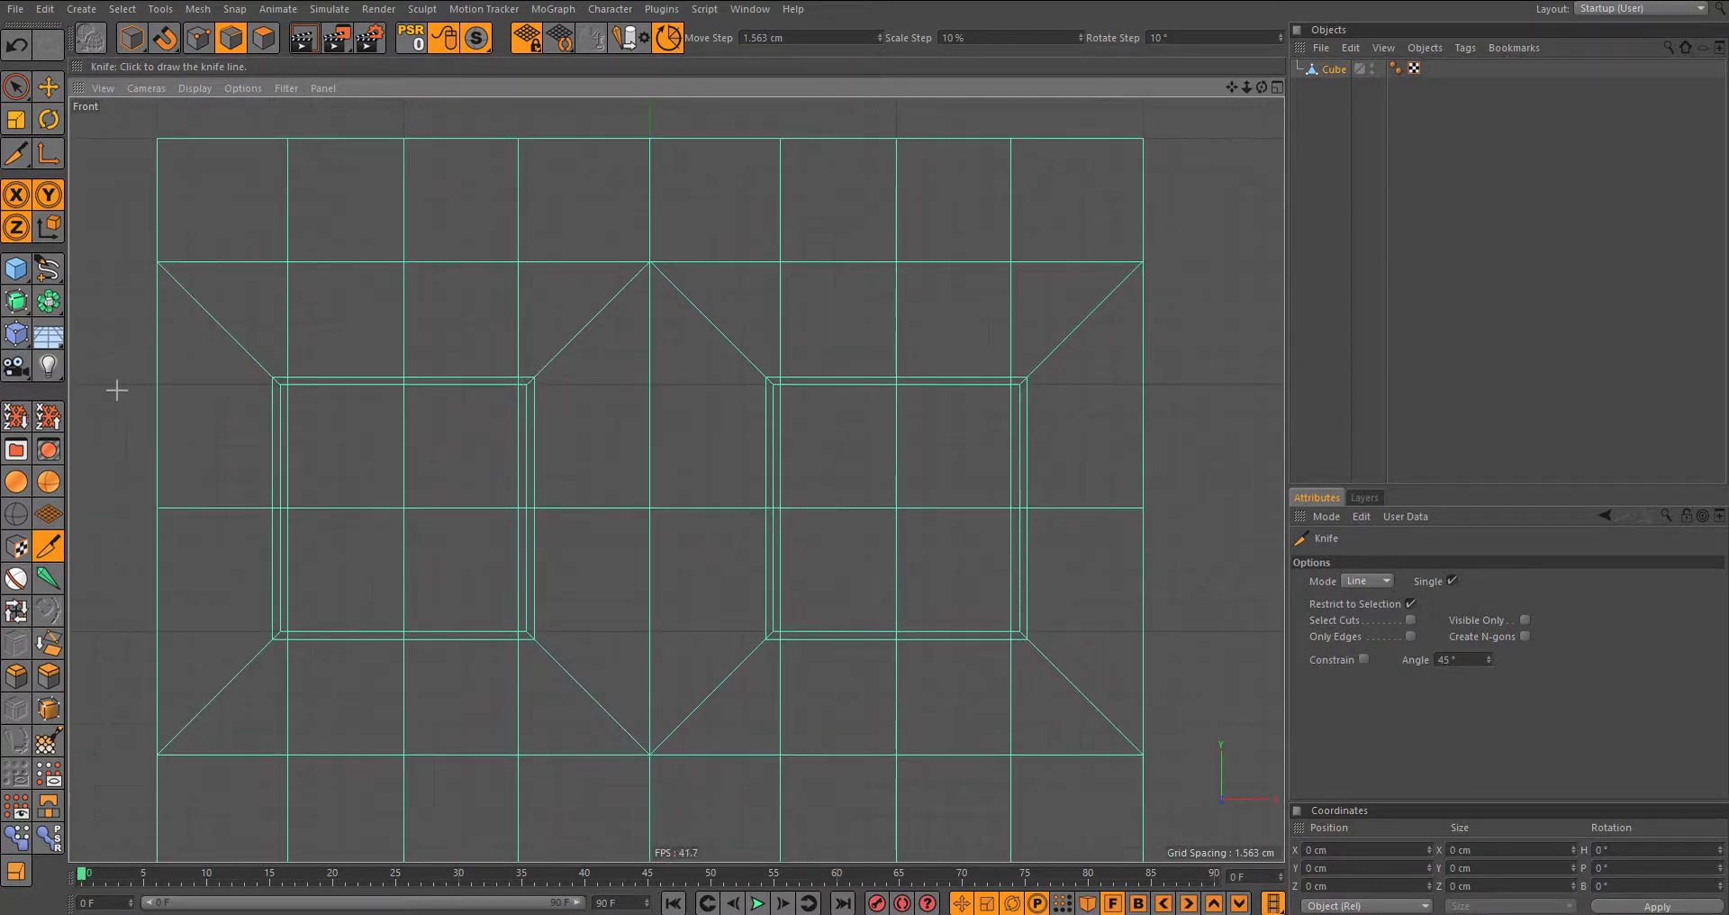
left_click_drag(736, 399, 1167, 435)
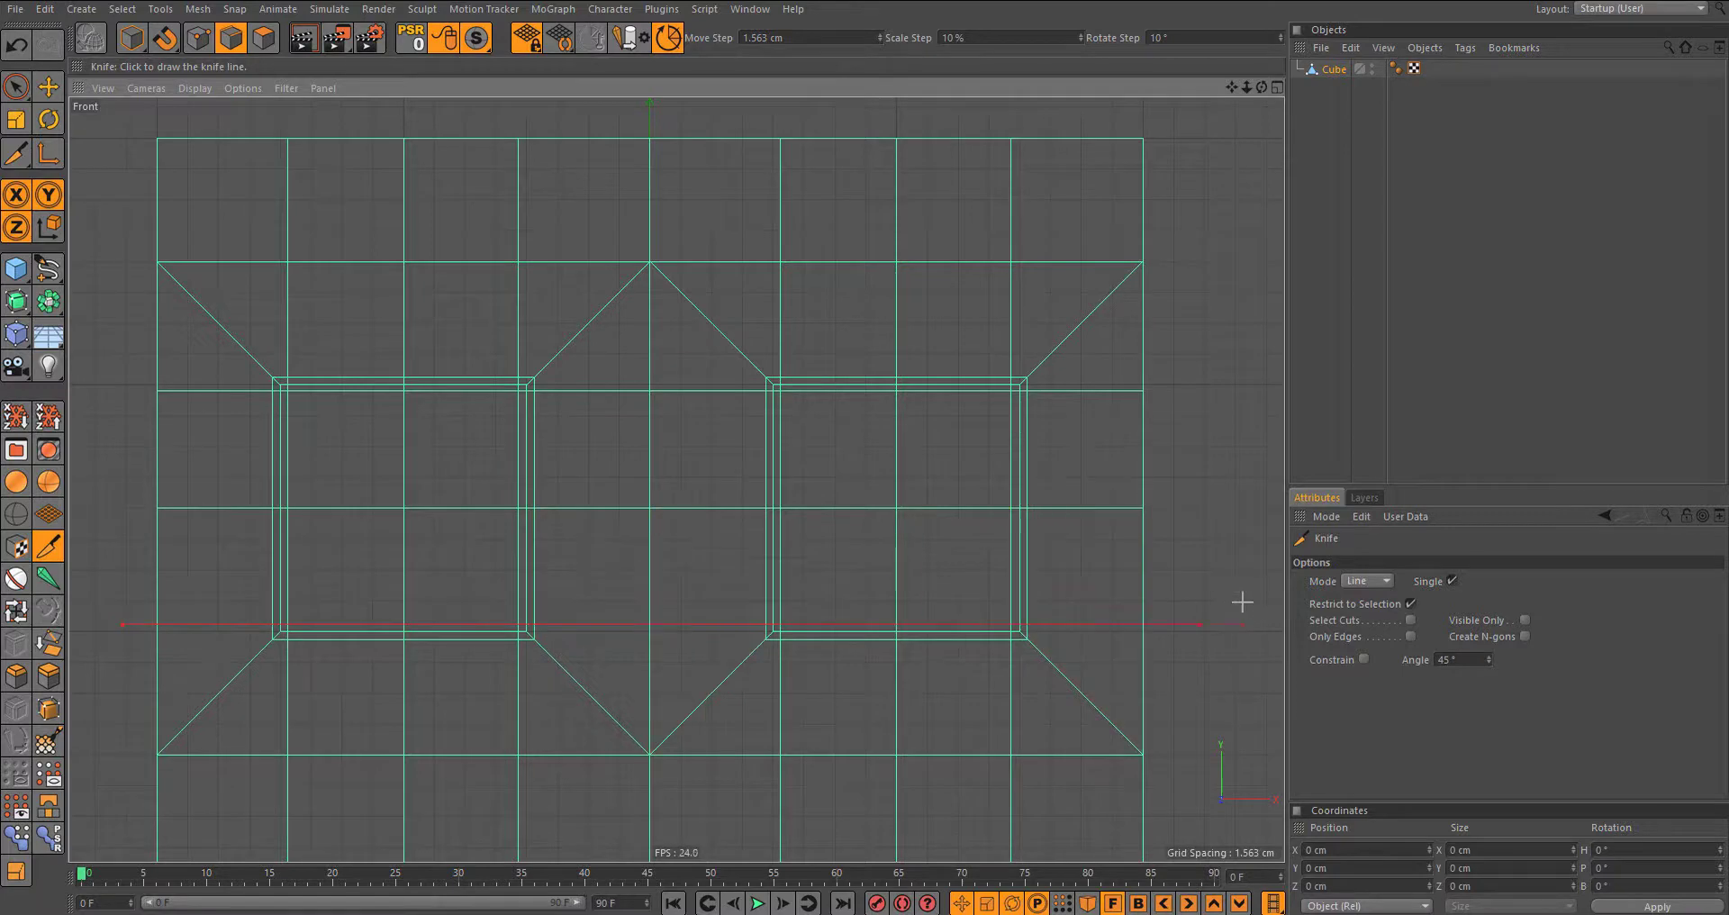
scroll(717, 405, "down", 3)
Step: Maximise the Perspective view and switch back to the Move tool
middle_click(657, 437)
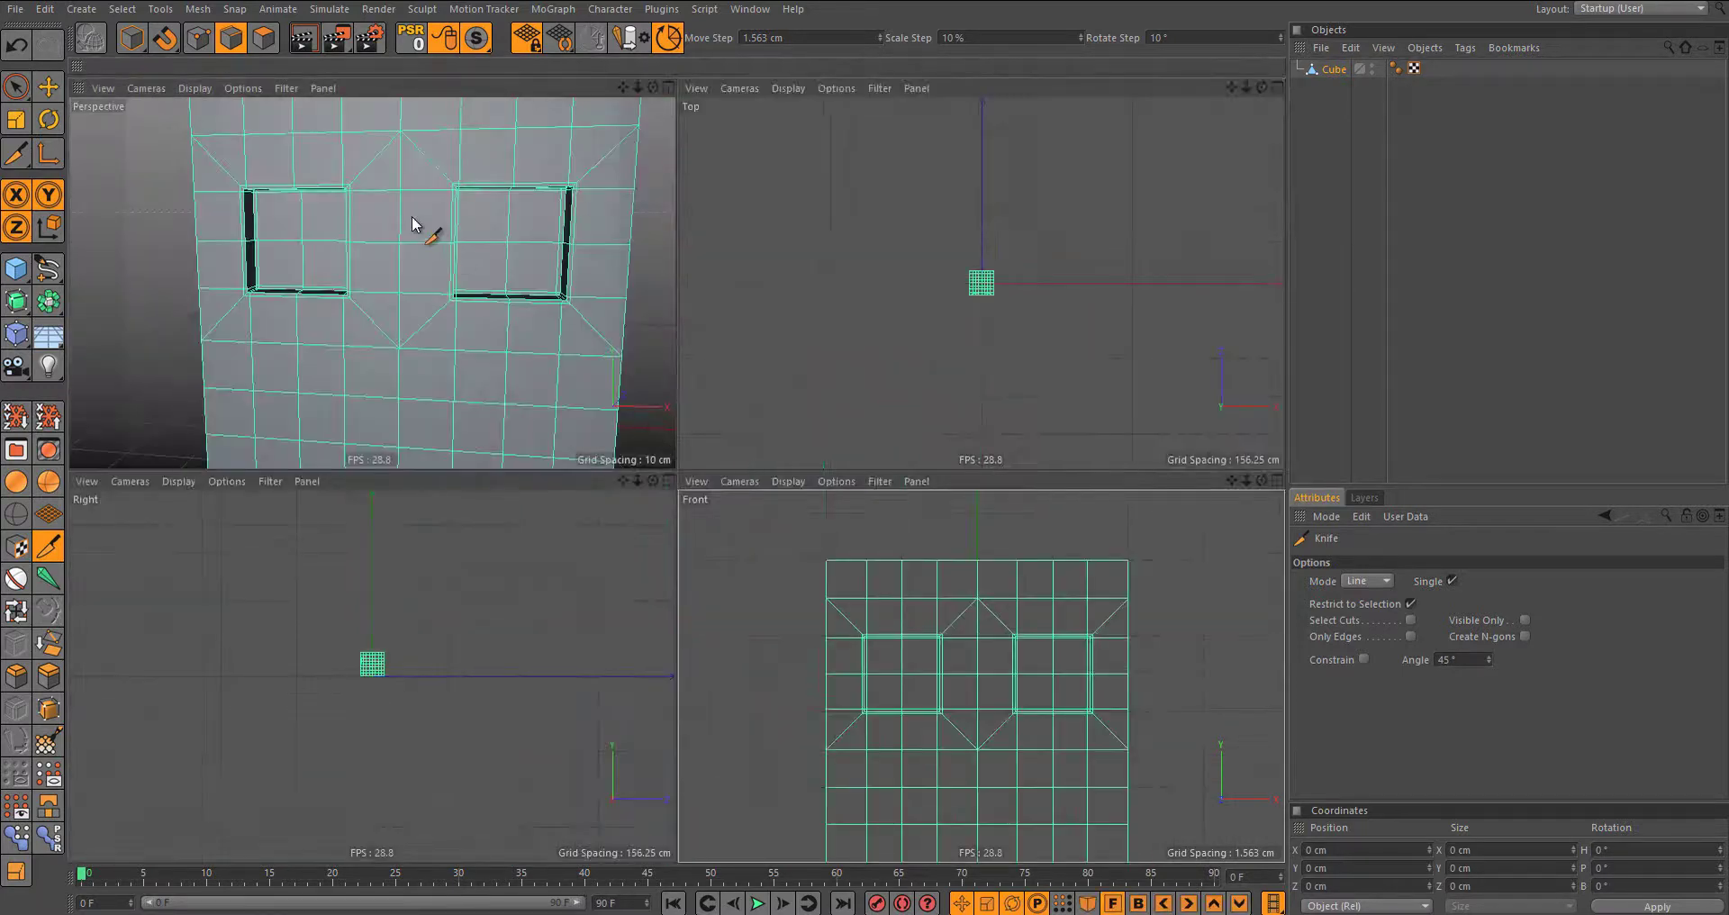
middle_click(424, 226)
key("e")
mouse_move(575, 377)
left_mouse_down("alt")
mouse_move(700, 371)
mouse_move(612, 423)
left_mouse_up("alt")
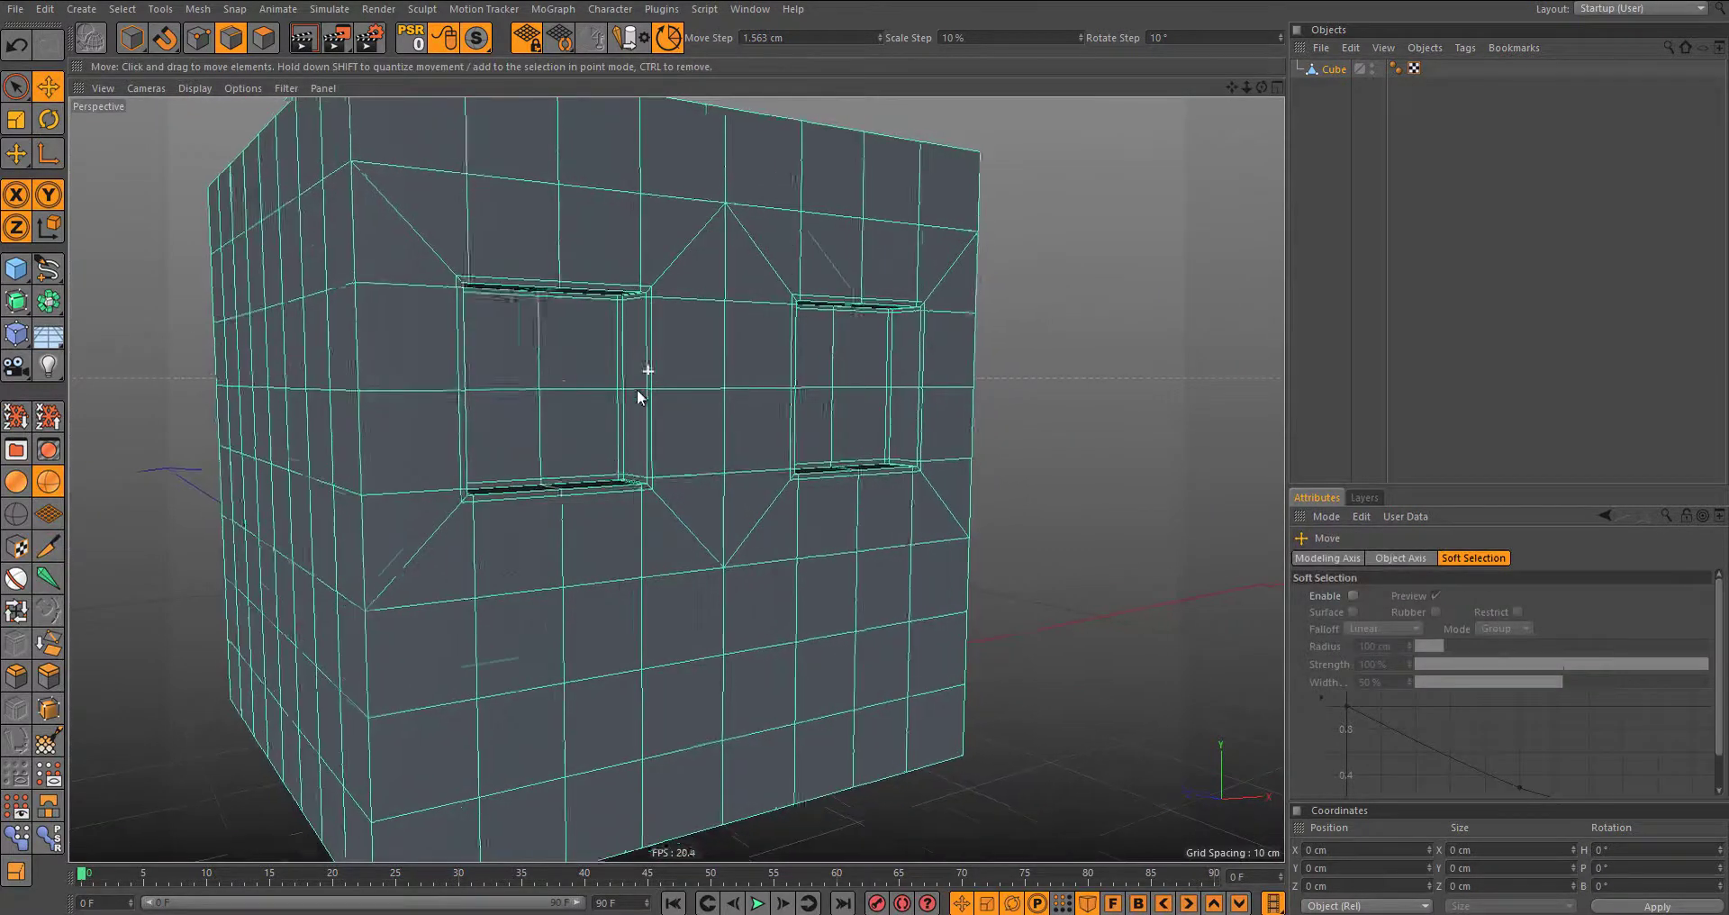
mouse_move(614, 354)
left_mouse_down("alt")
mouse_move(621, 387)
mouse_move(594, 403)
left_mouse_up("alt")
Step: In Model mode, close in on the eye sockets and select the Cube object
left_click(132, 37)
left_click(1271, 386)
left_click_drag(1272, 386, 727, 339, "alt")
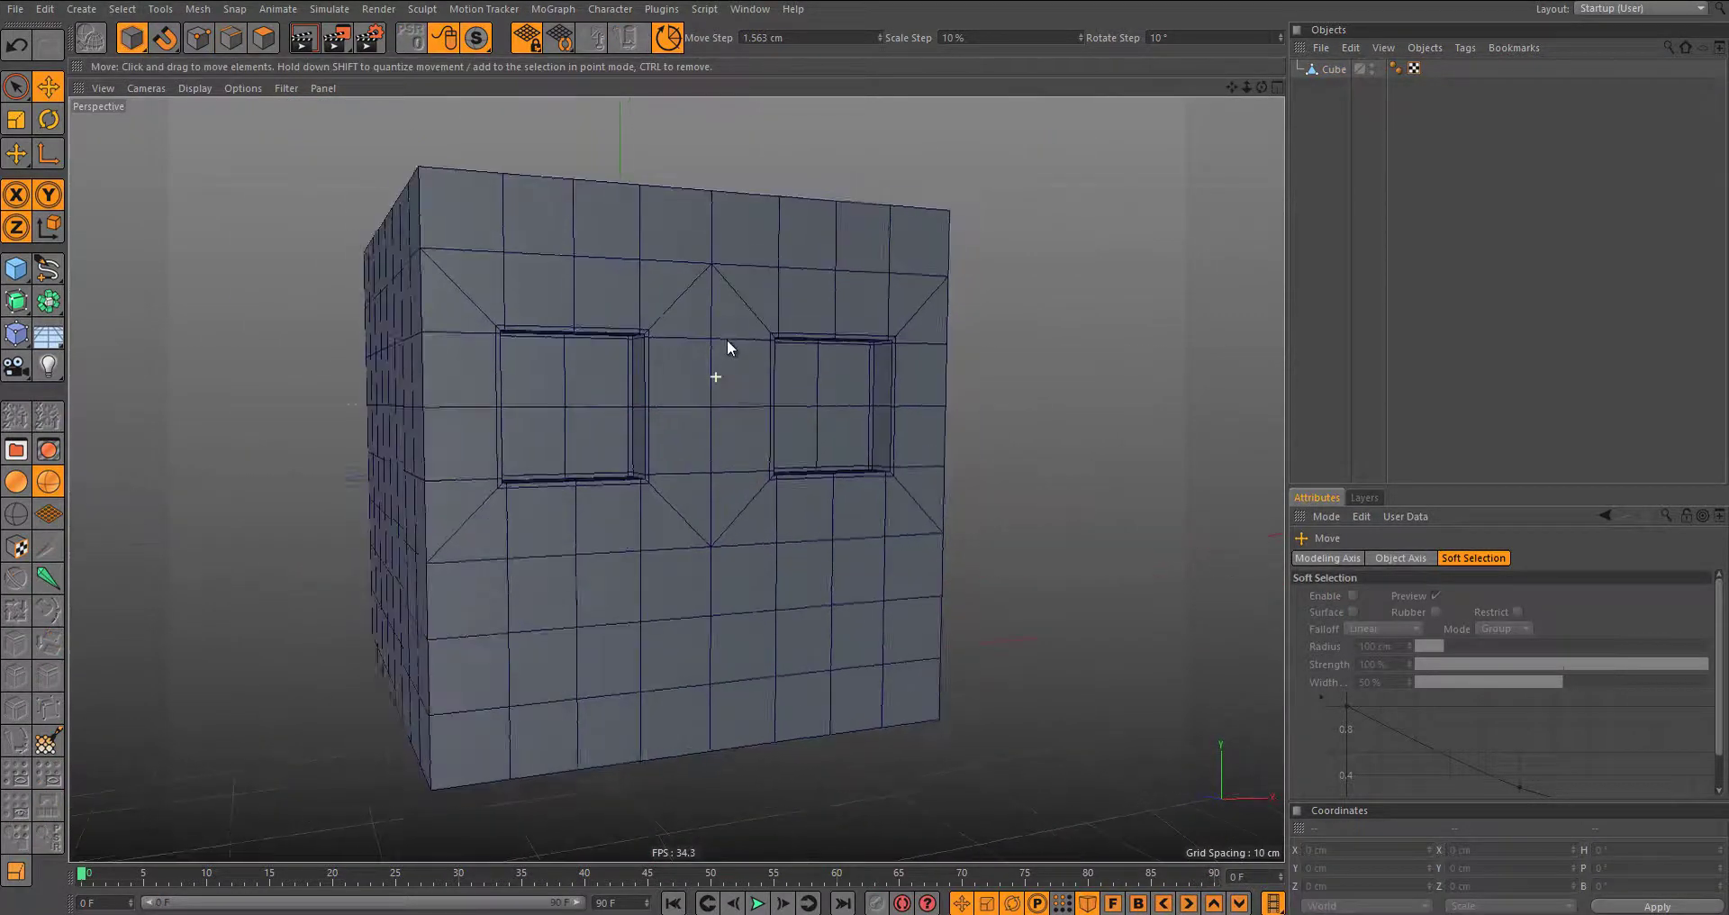
right_click_drag(726, 339, 861, 340, "alt")
left_click_drag(860, 340, 851, 397, "alt")
scroll(677, 481, "up", 3)
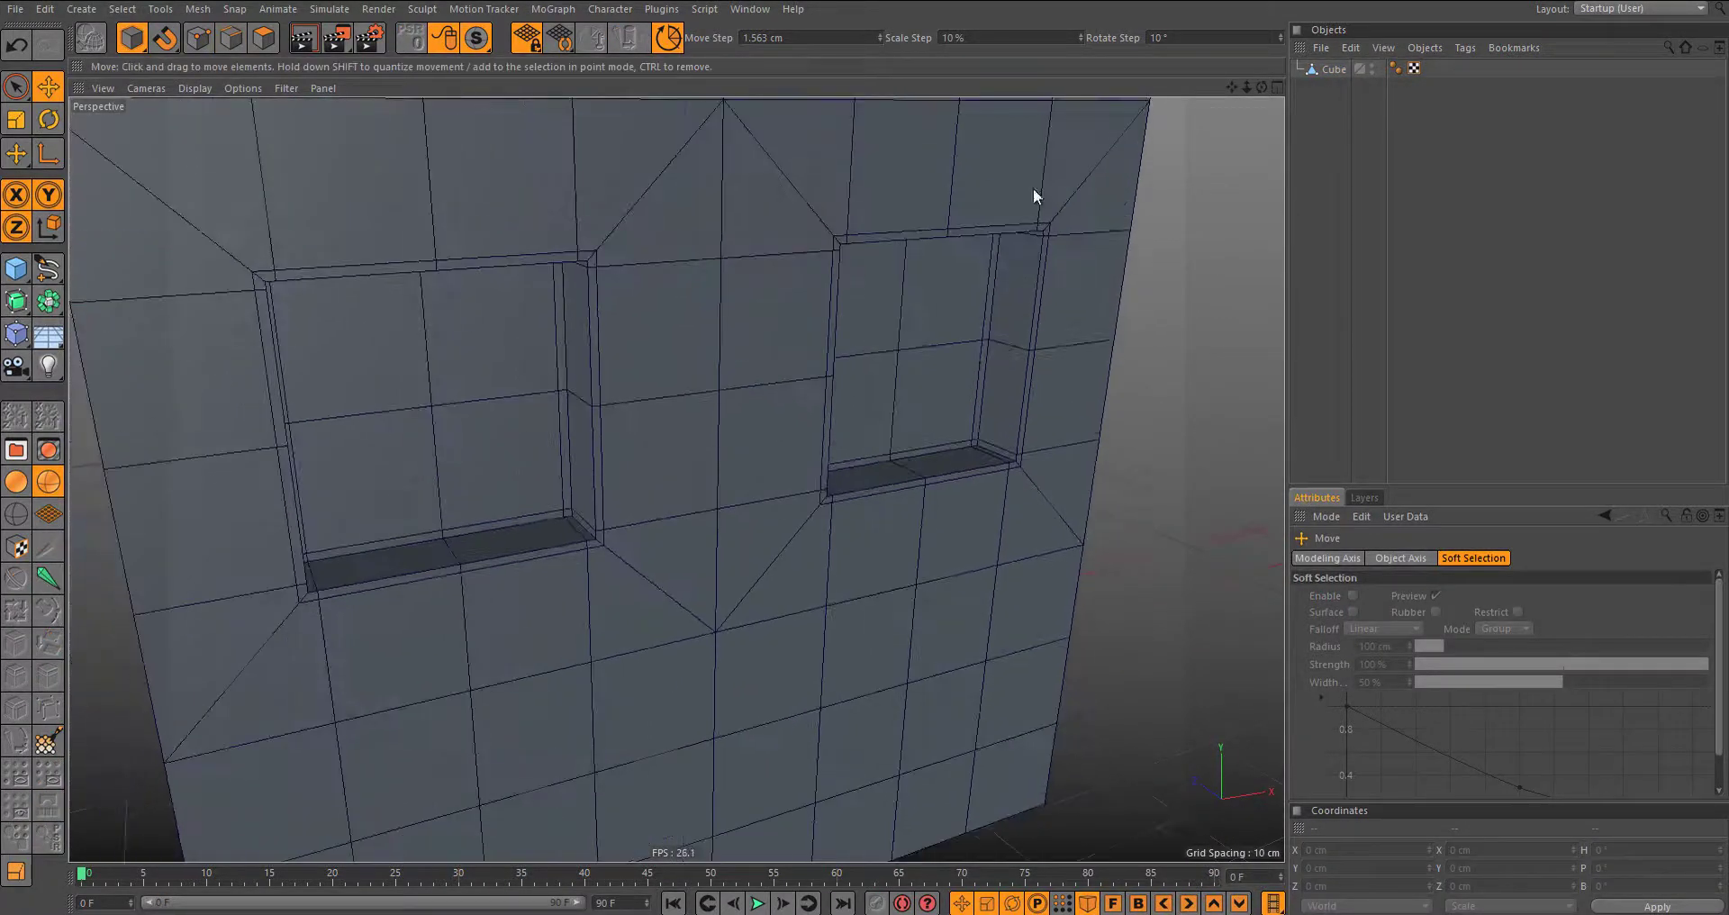
left_click(1332, 70)
scroll(592, 407, "up", 2)
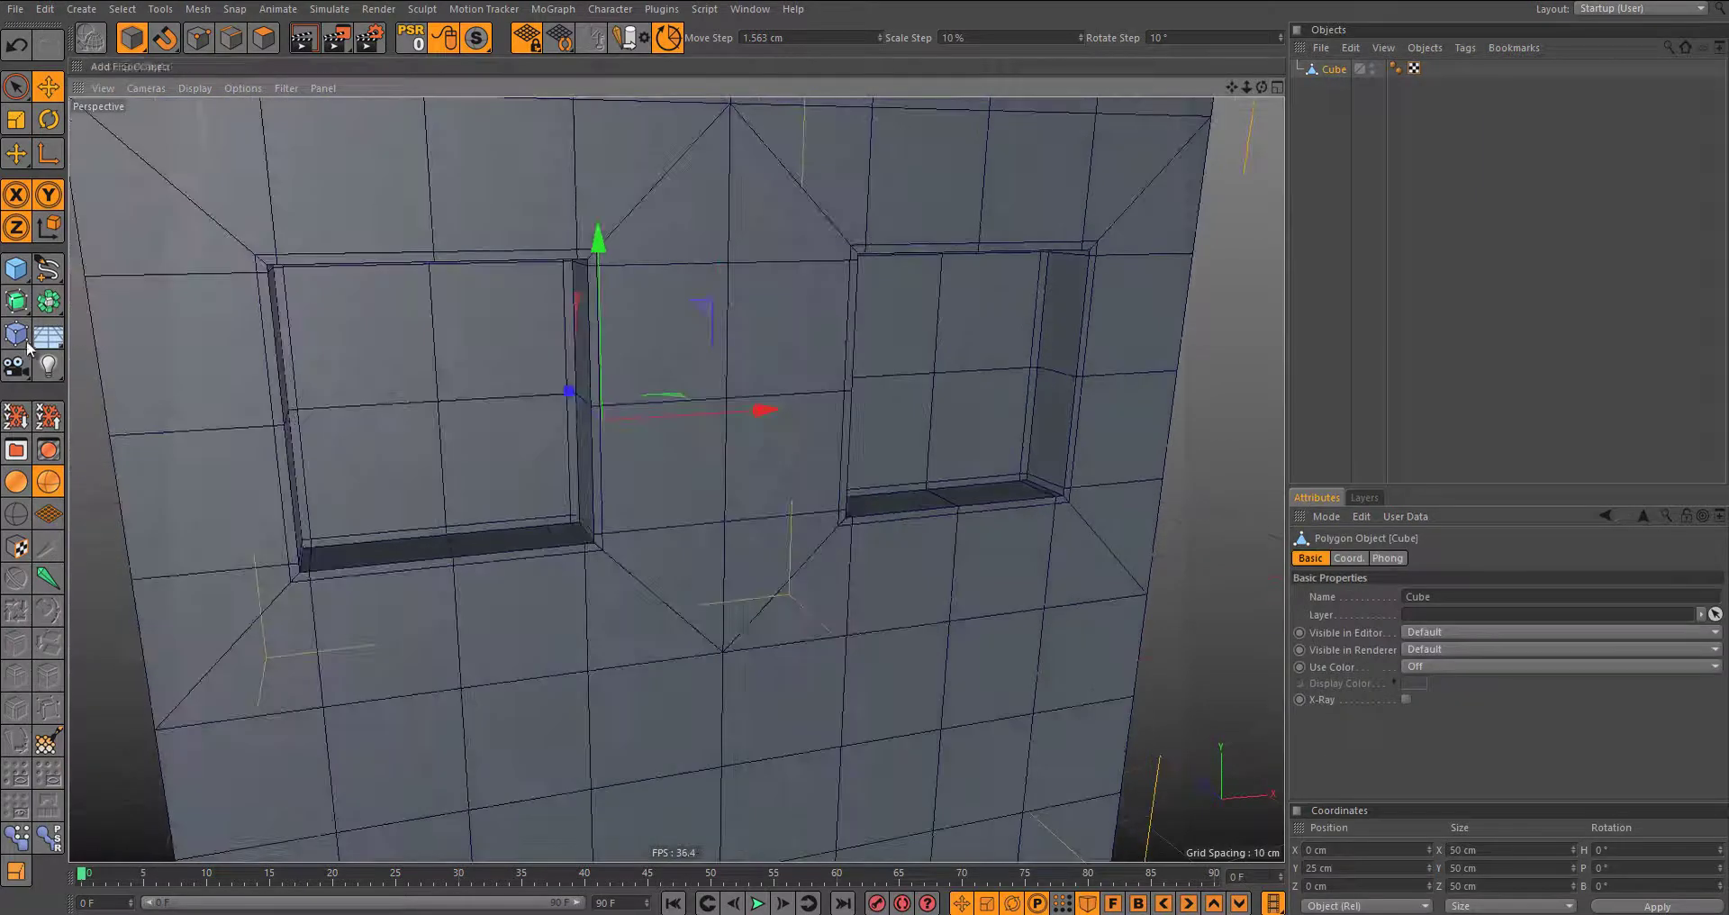
Step: Wrap the cube head in a Subdivision Surface and orbit to inspect the smoothed result
left_click(16, 305, "alt")
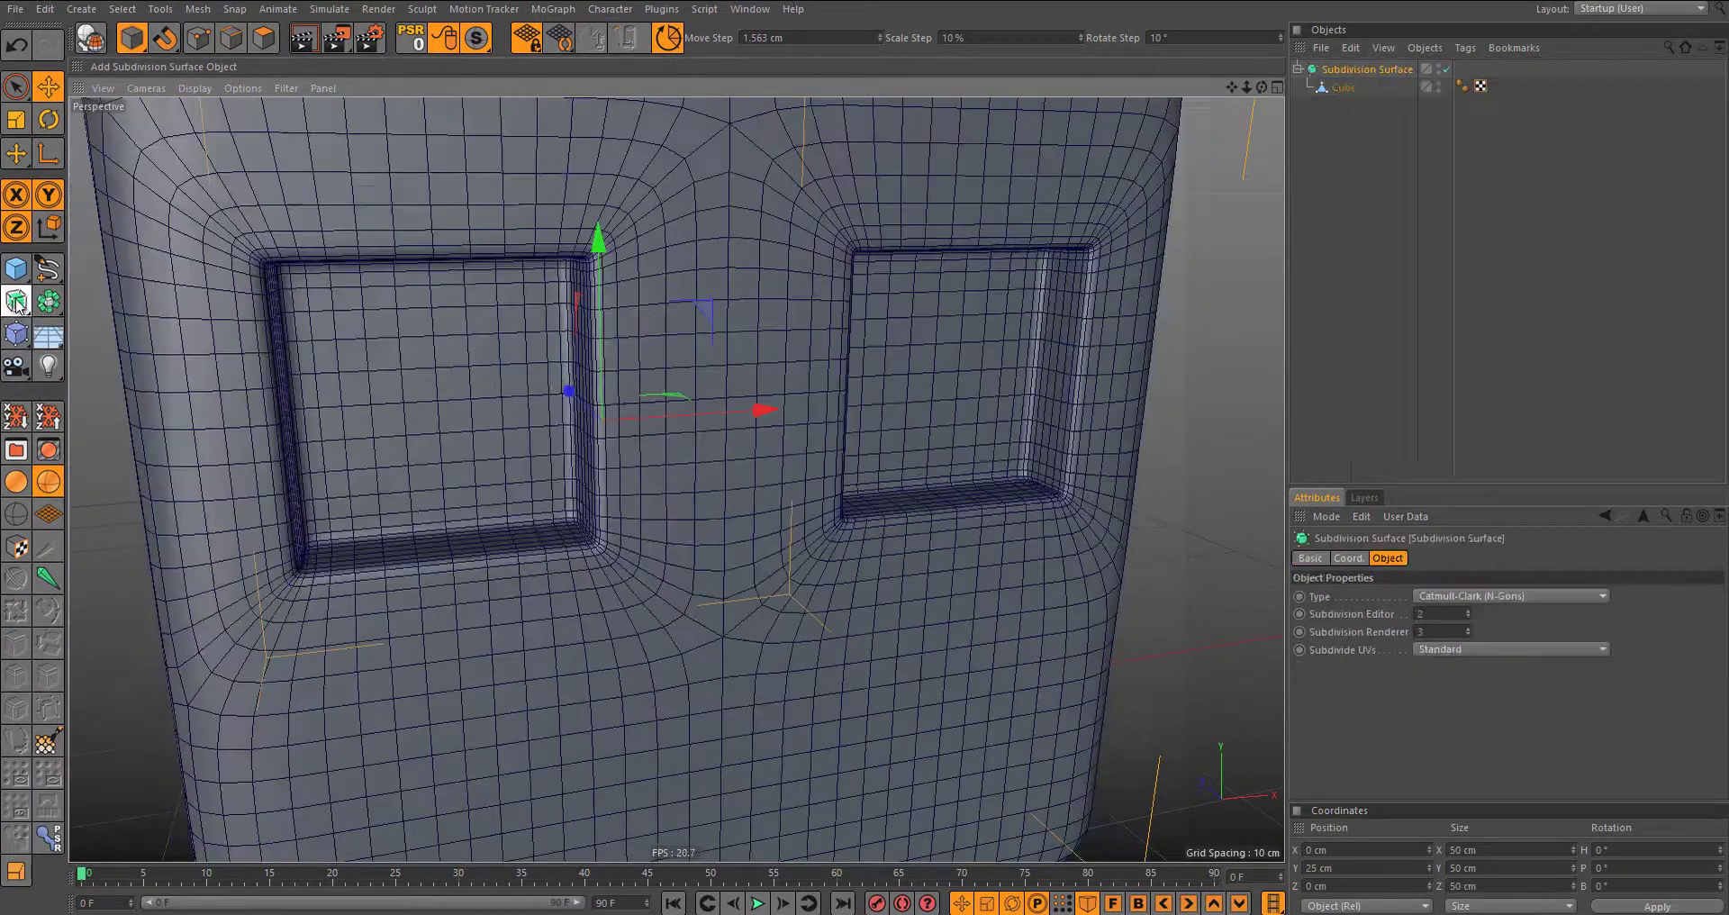
scroll(760, 450, "down", 3)
mouse_move(760, 450)
left_mouse_down("alt")
mouse_move(717, 467)
mouse_move(789, 373)
mouse_move(728, 407)
left_mouse_up("alt")
scroll(728, 407, "up", 4)
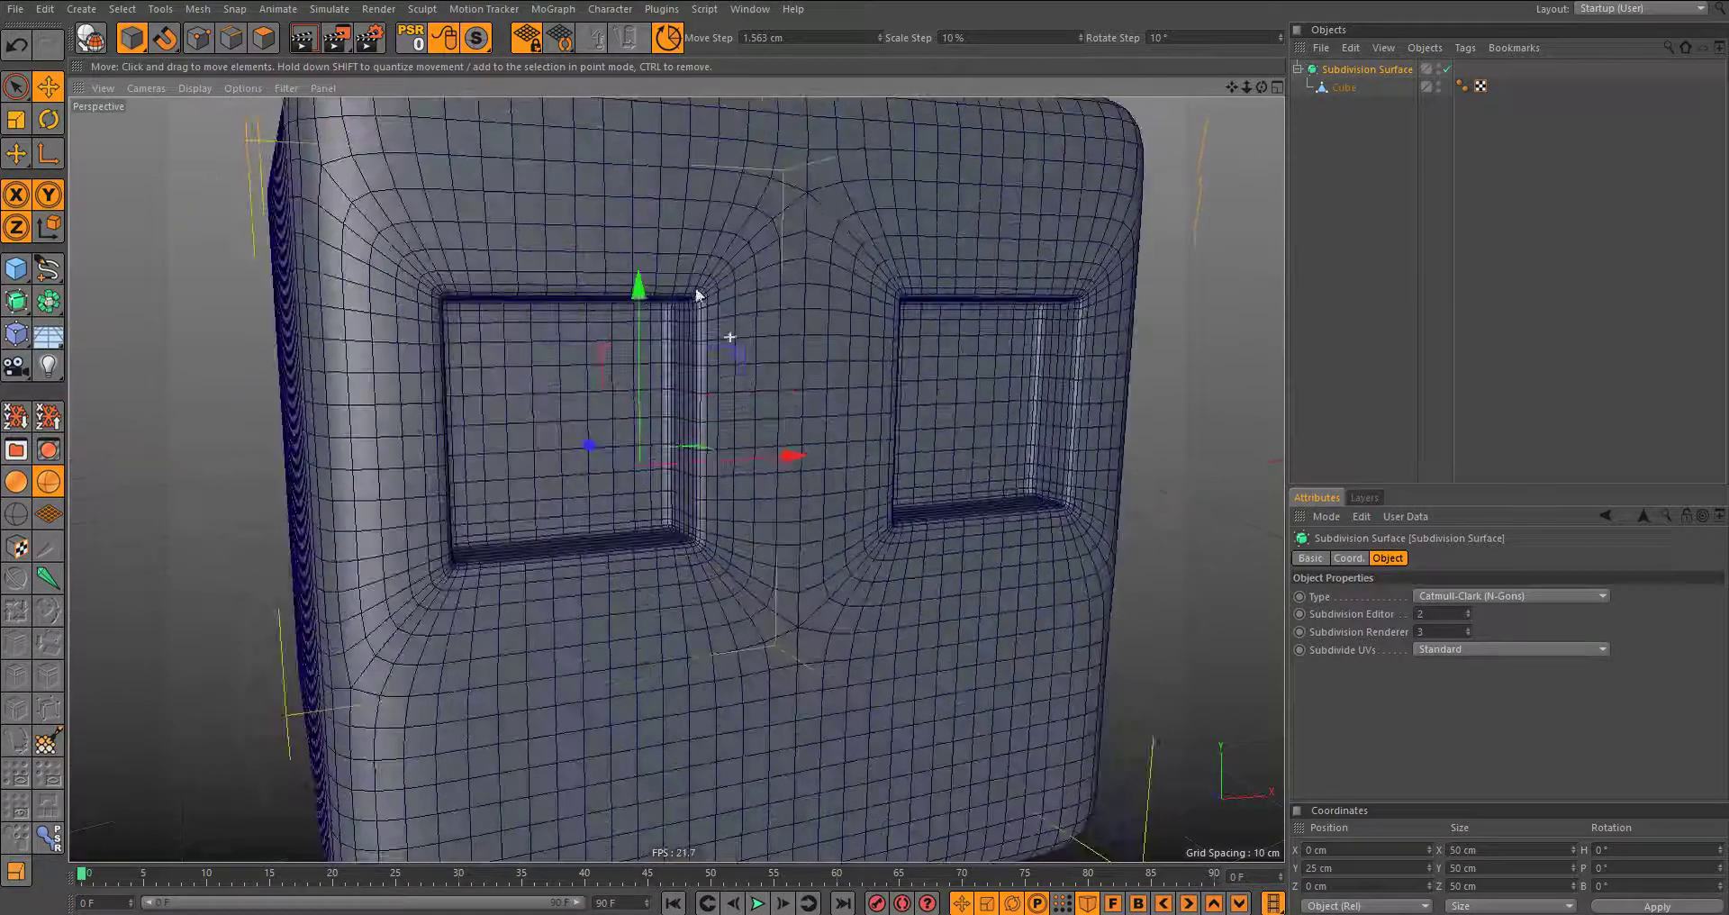
scroll(644, 354, "down", 3)
left_click_drag(742, 524, 857, 500, "alt")
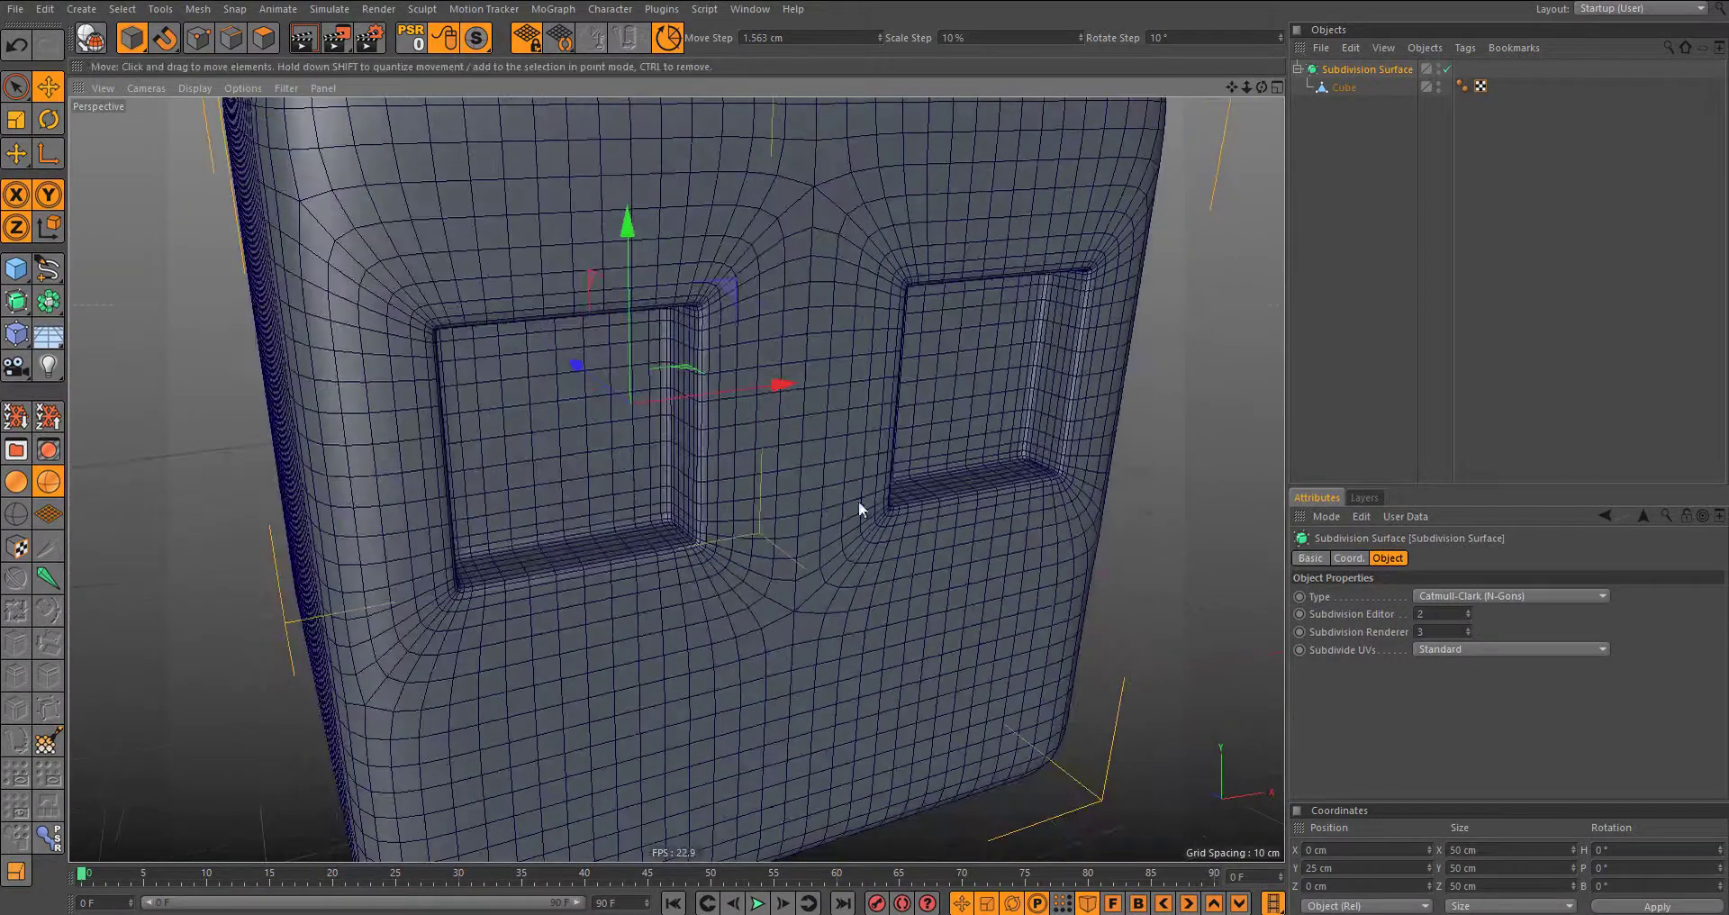
Step: Select the Cube inside the subdivision, switch to Point mode, and activate the Knife
left_click(1342, 88)
left_click(199, 42)
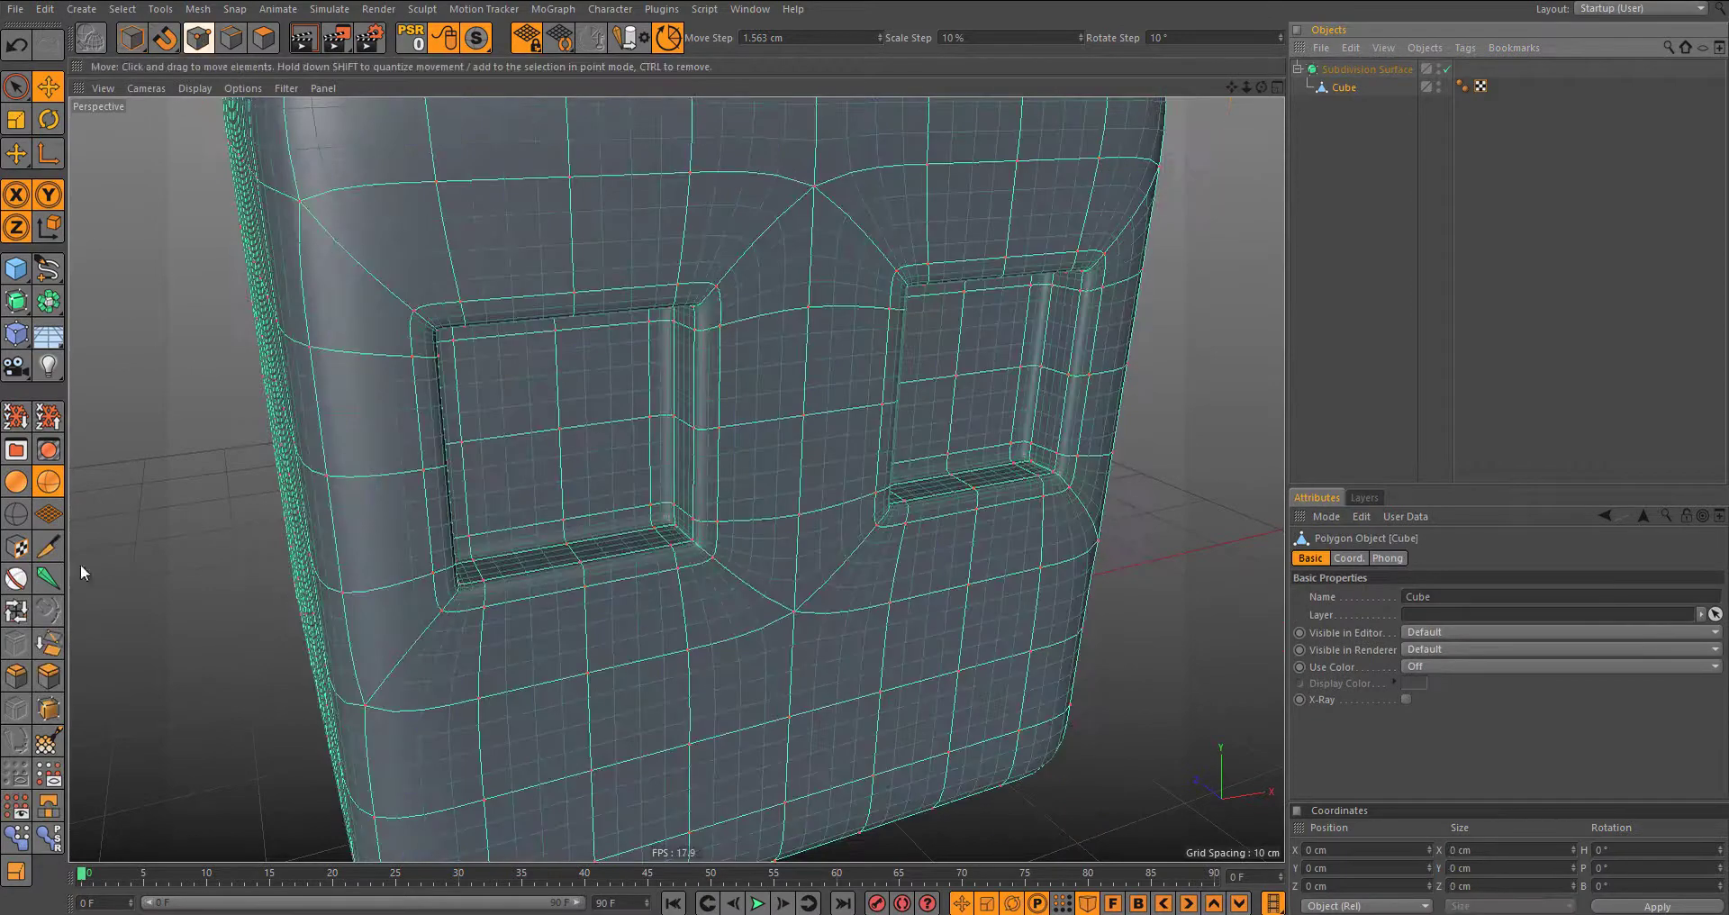
left_click(49, 546)
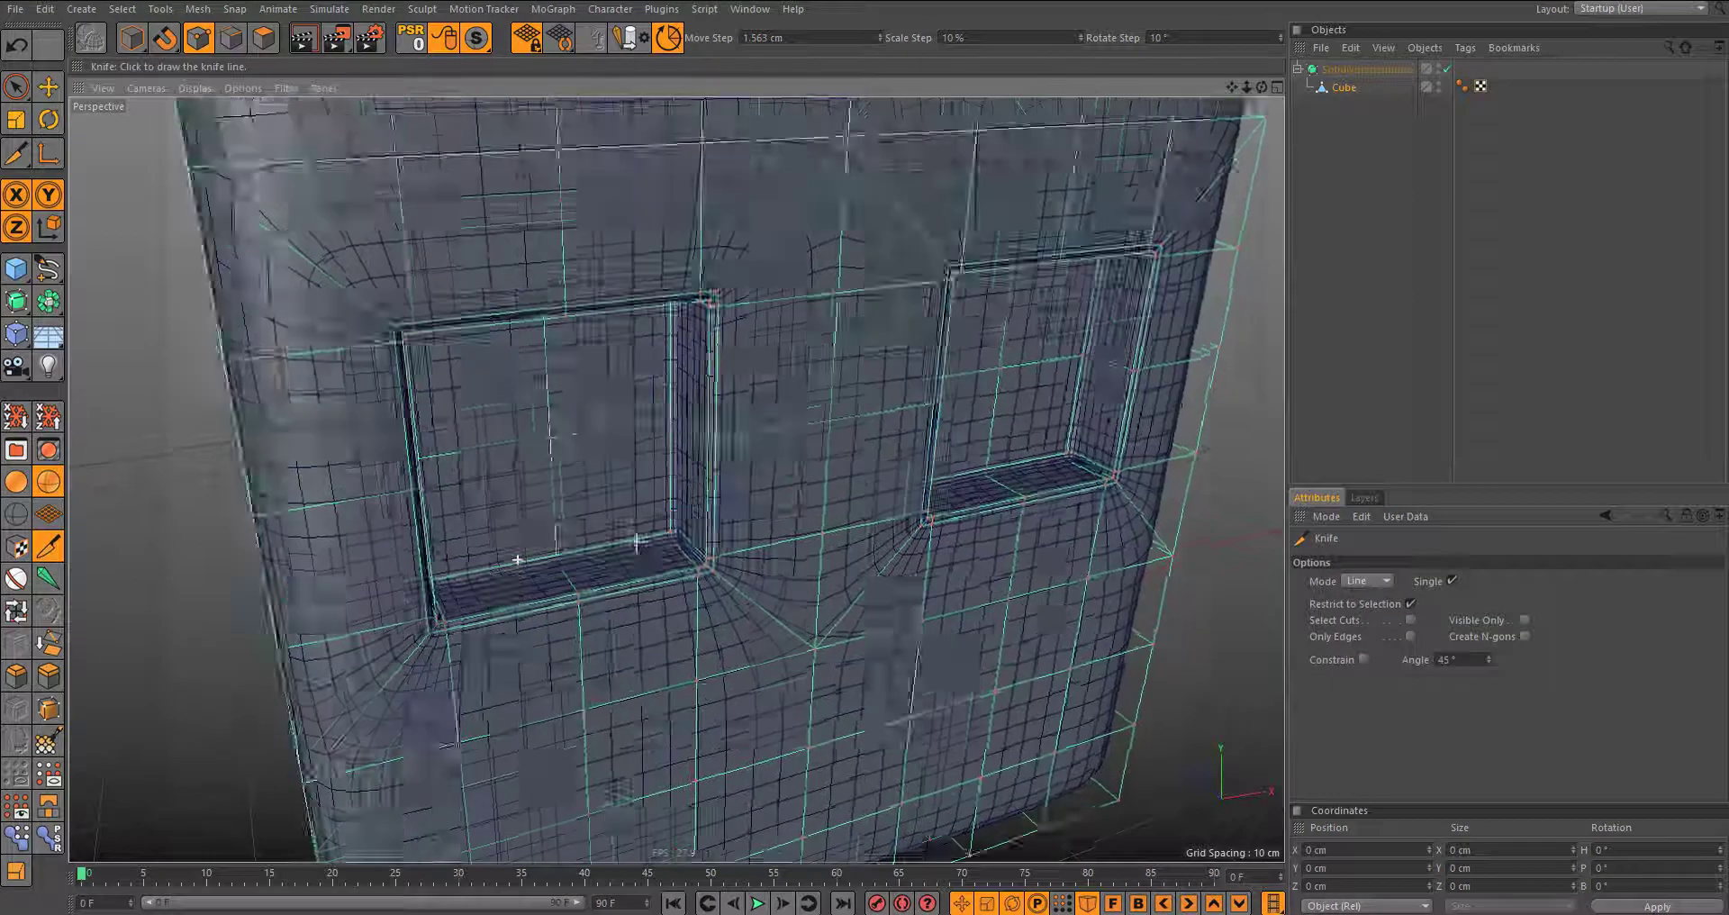
scroll(677, 480, "up", 4)
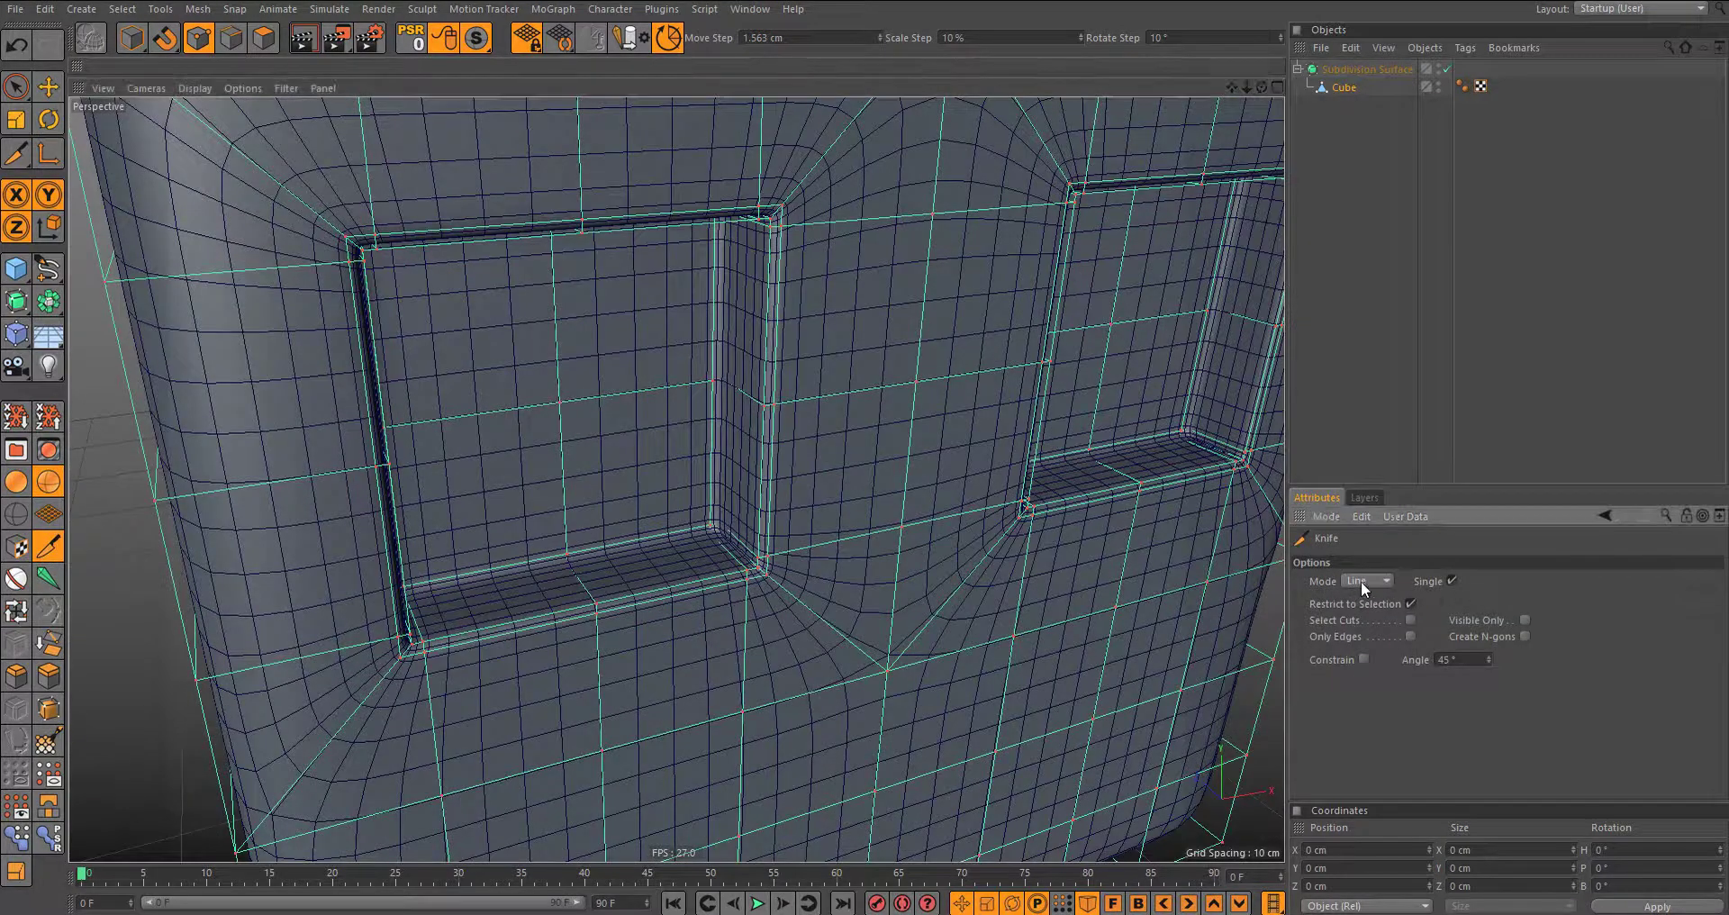
Step: Cut a Loop-mode knife loop around the first eye socket at an 87.5% offset
left_click(1362, 654)
type("100-12%")
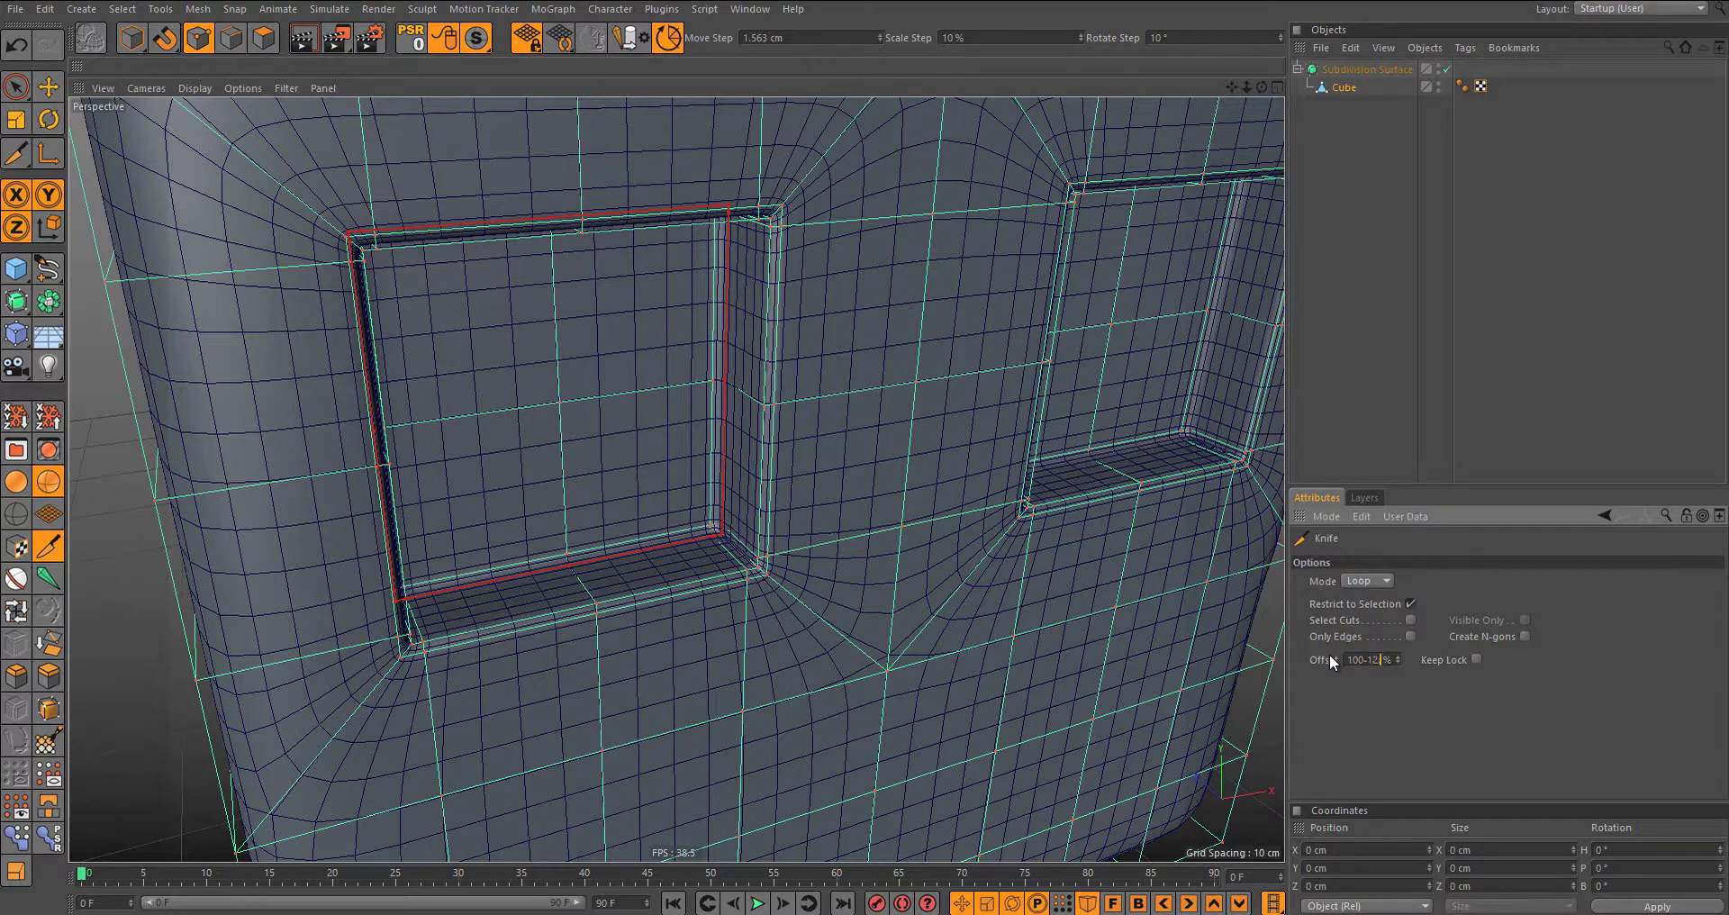
type(".5")
key("Return")
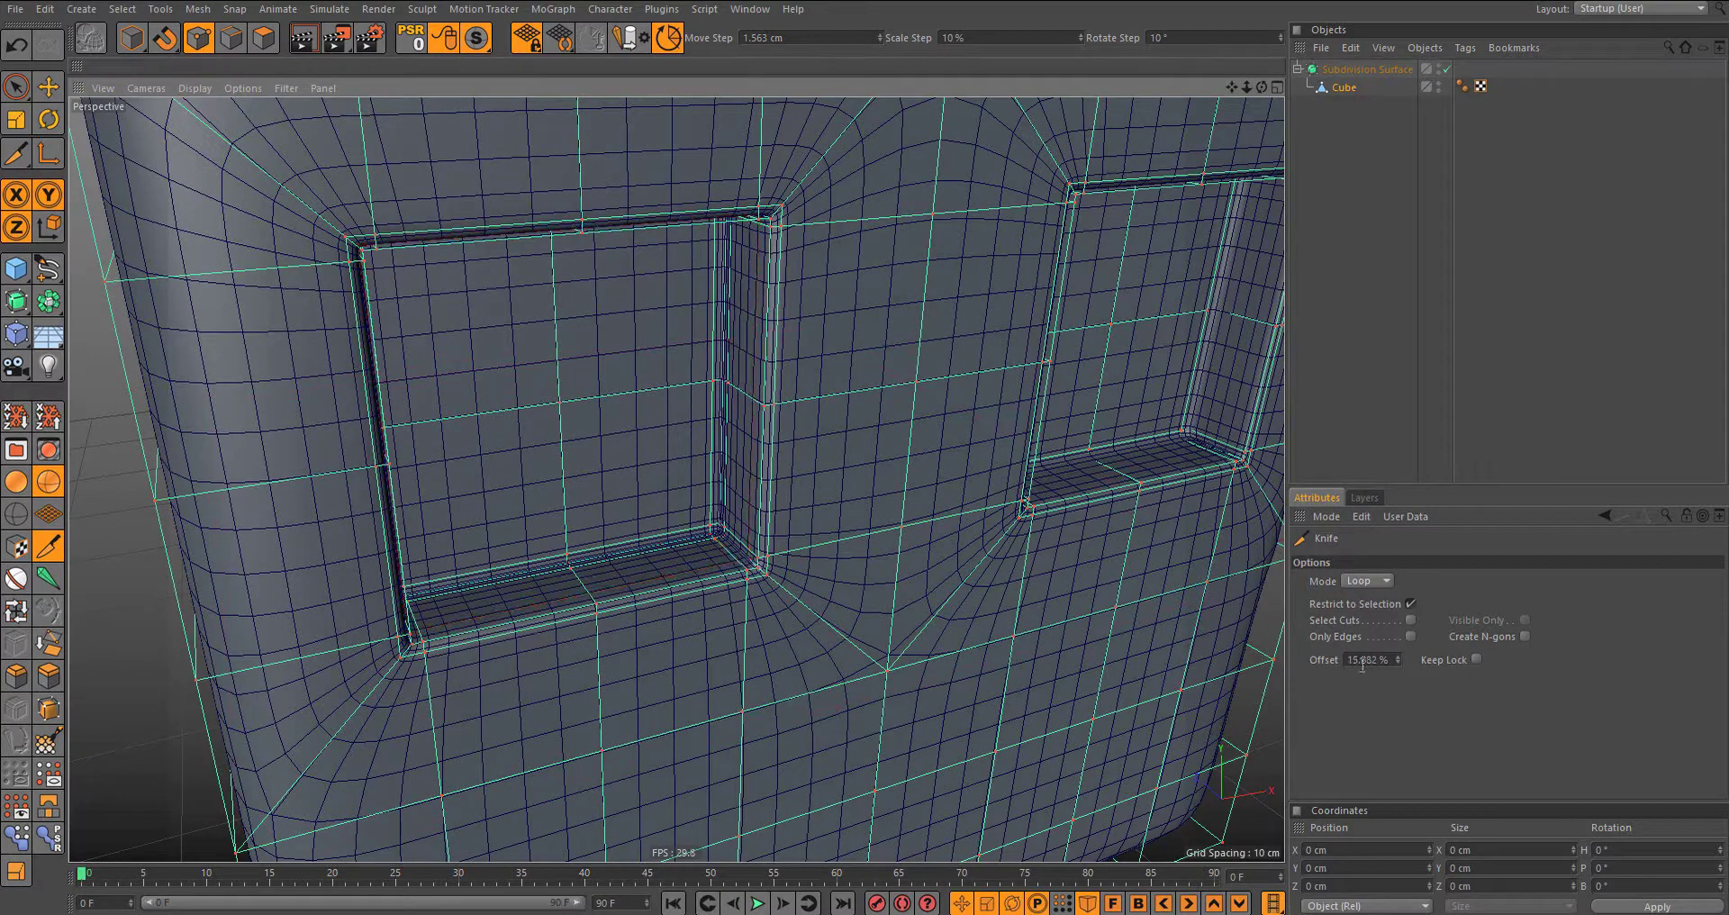
left_click(1377, 660)
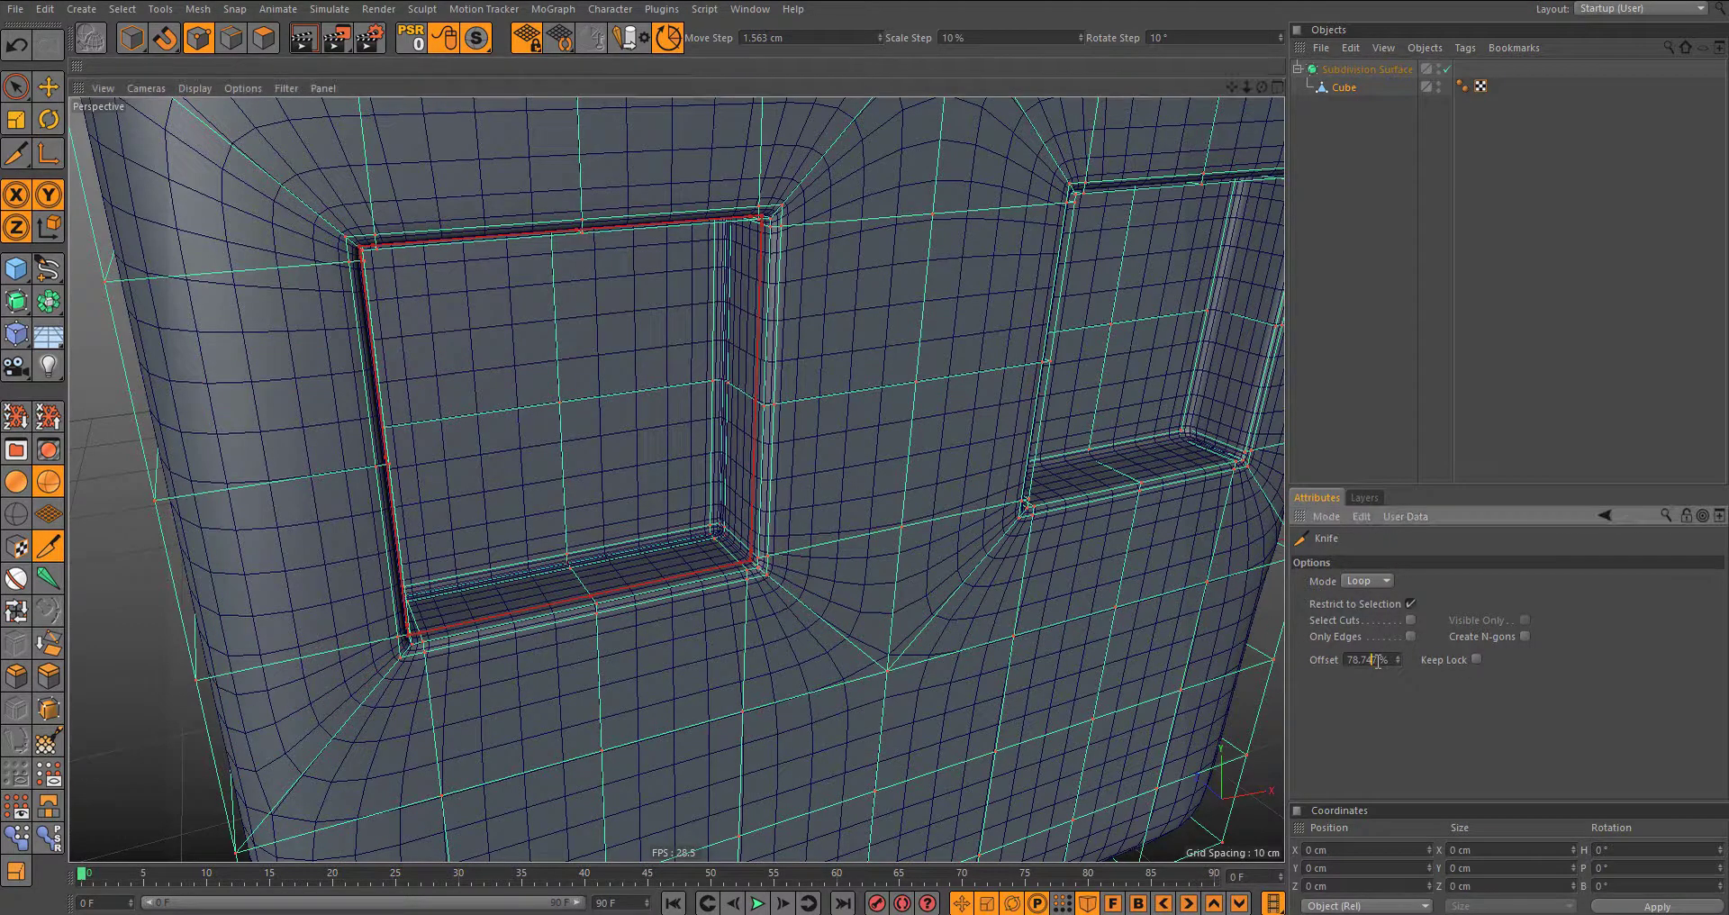
type("-12.5")
key("Return")
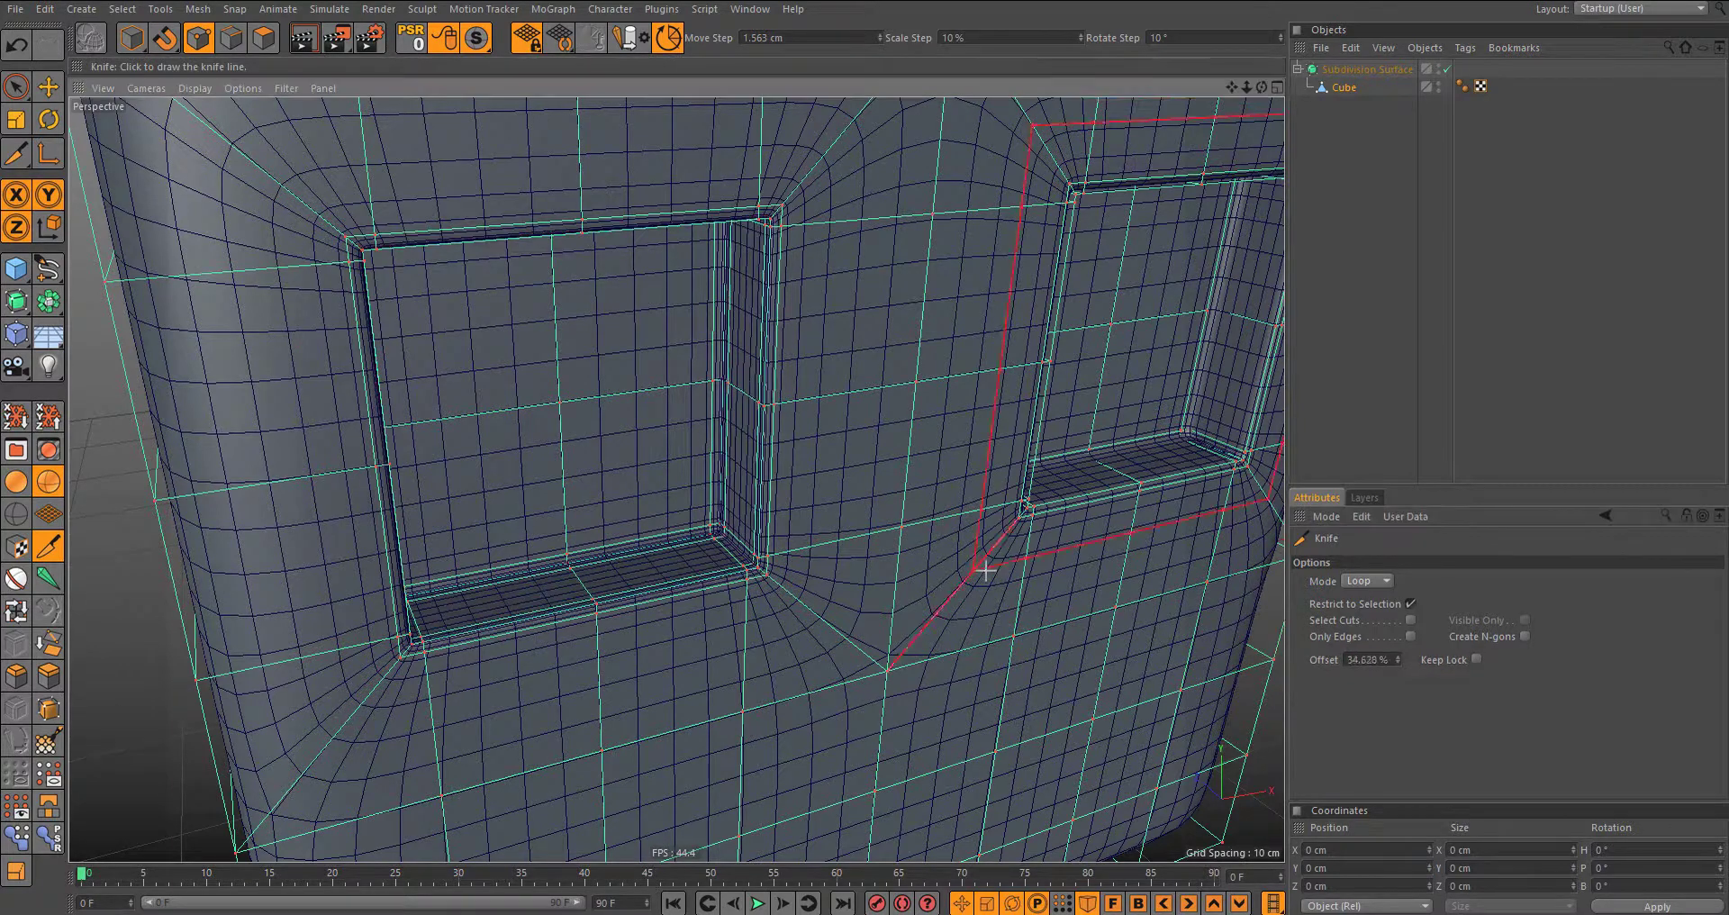
Step: Add a matching tight loop around the second eye socket
middle_click_drag(984, 567, 675, 482, "alt")
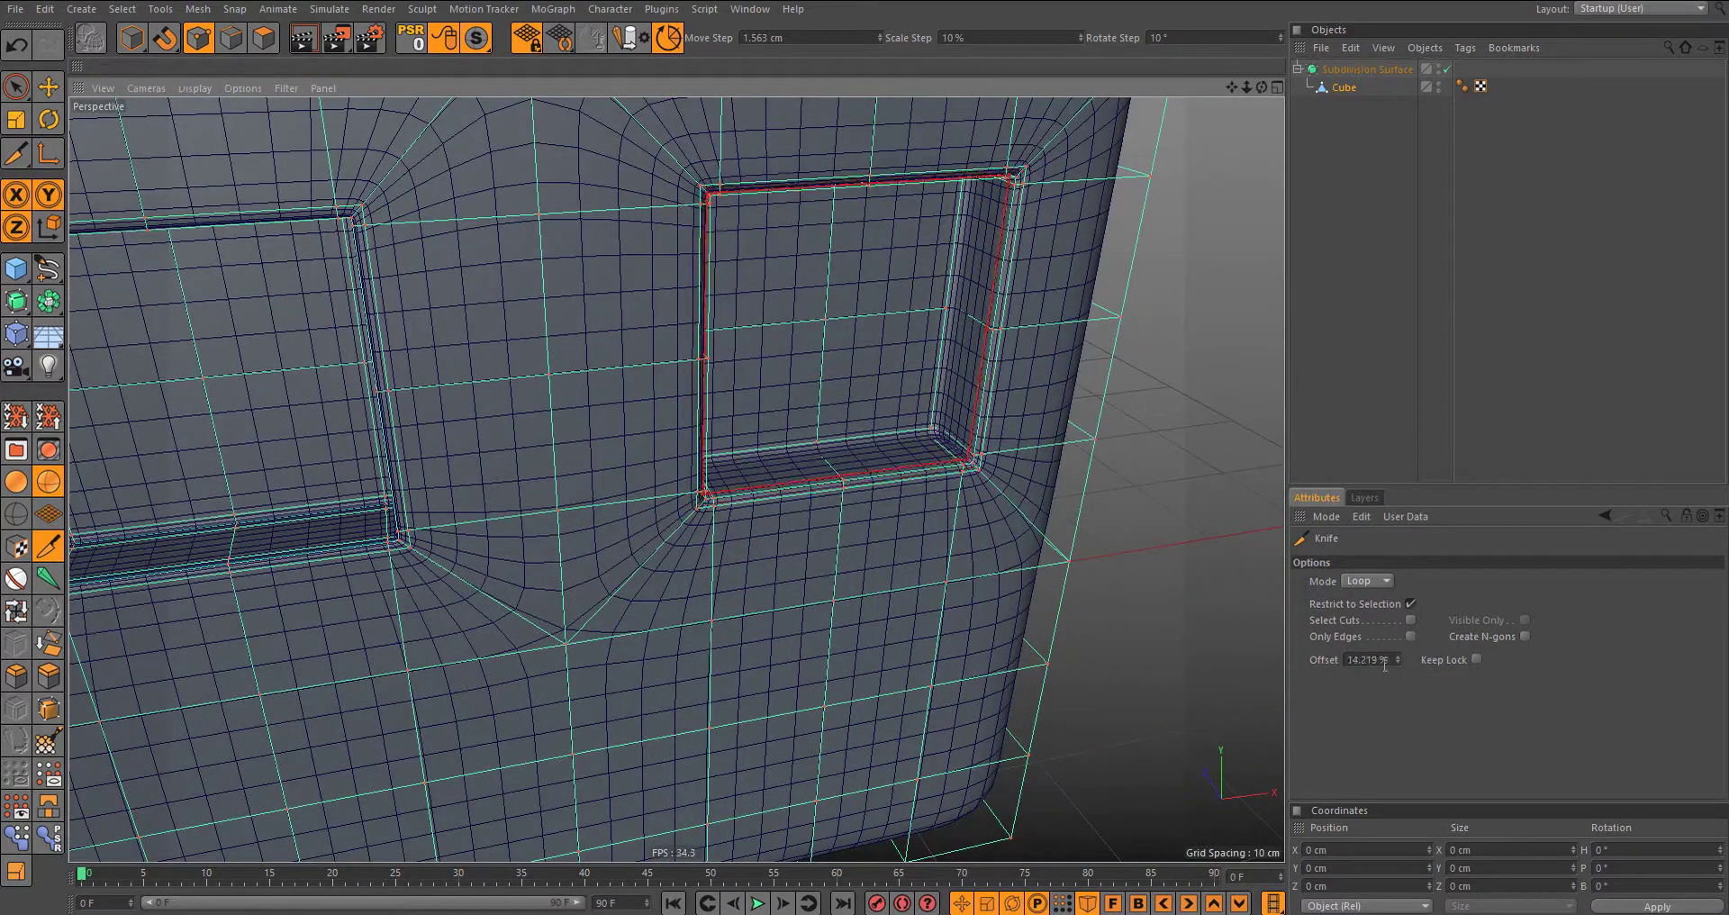
double_click(1351, 660)
type("1.25")
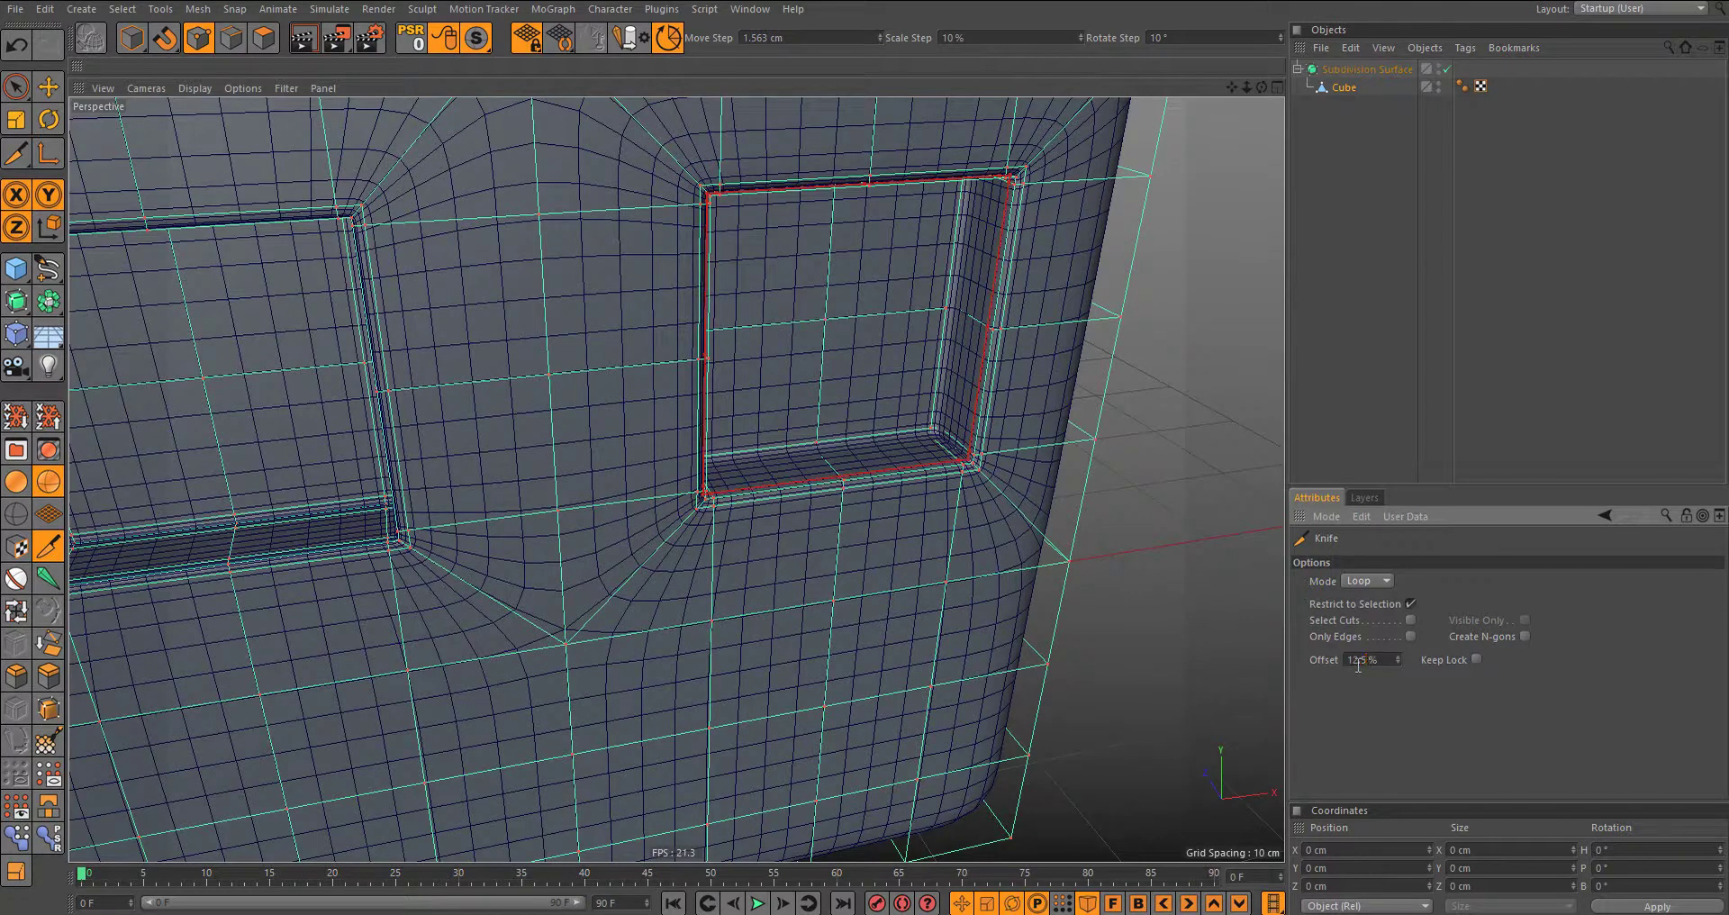
key("Return")
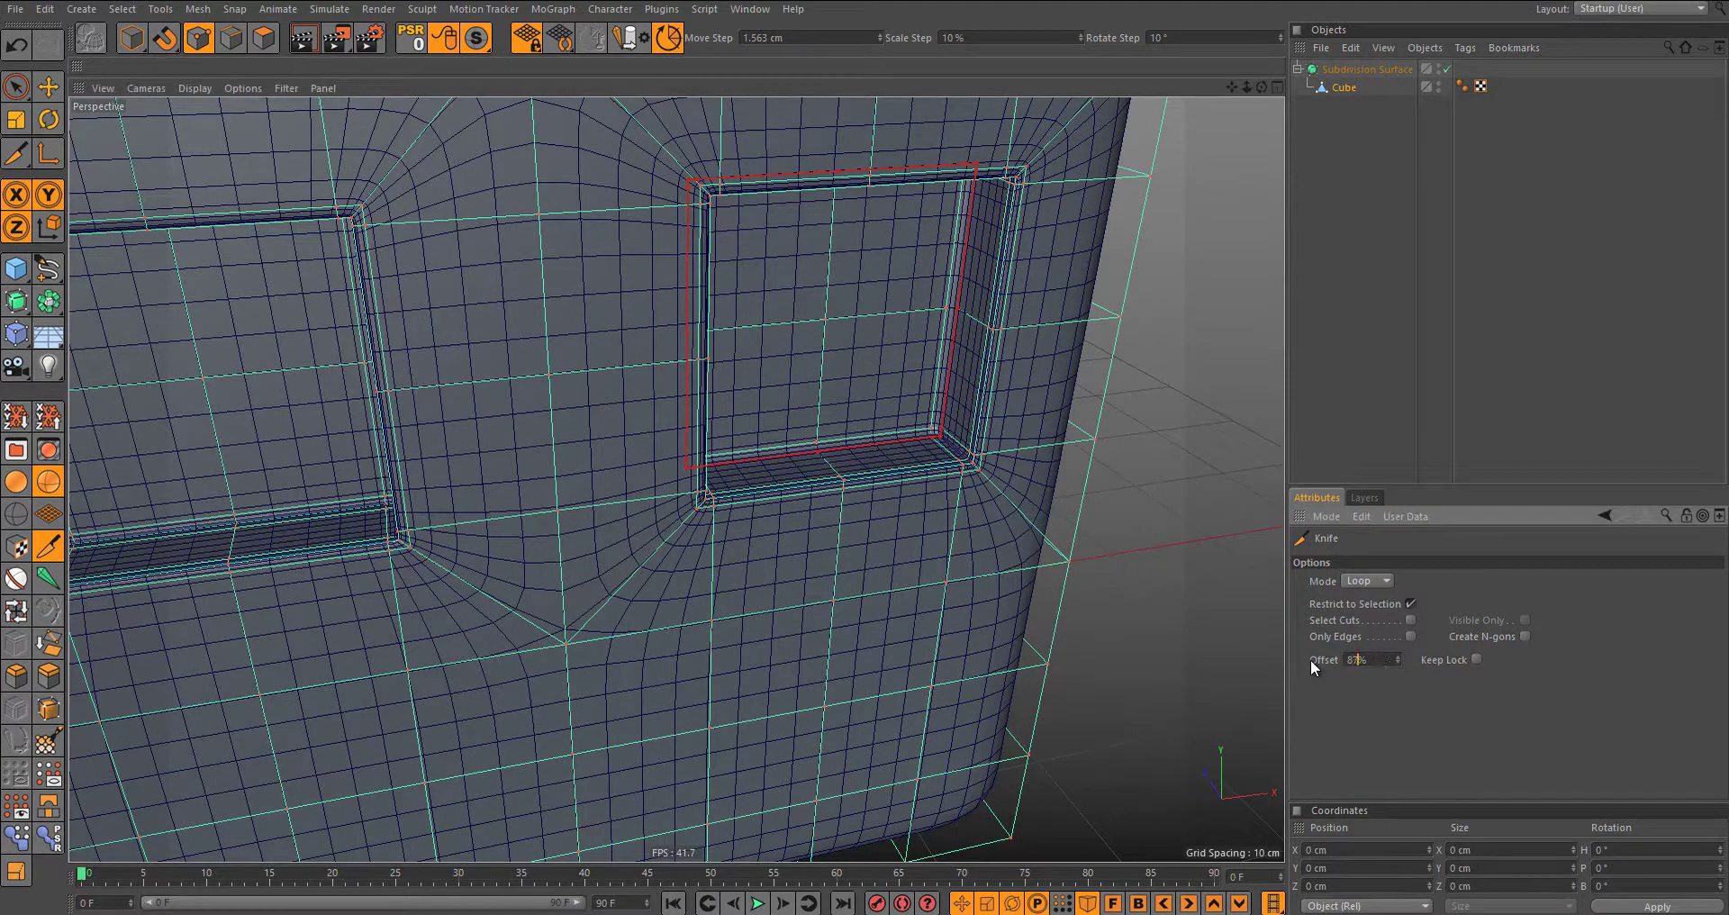
Step: Orbit around the cube's left, top and front-right corner to reach its outer edges
scroll(1119, 617, "down", 8)
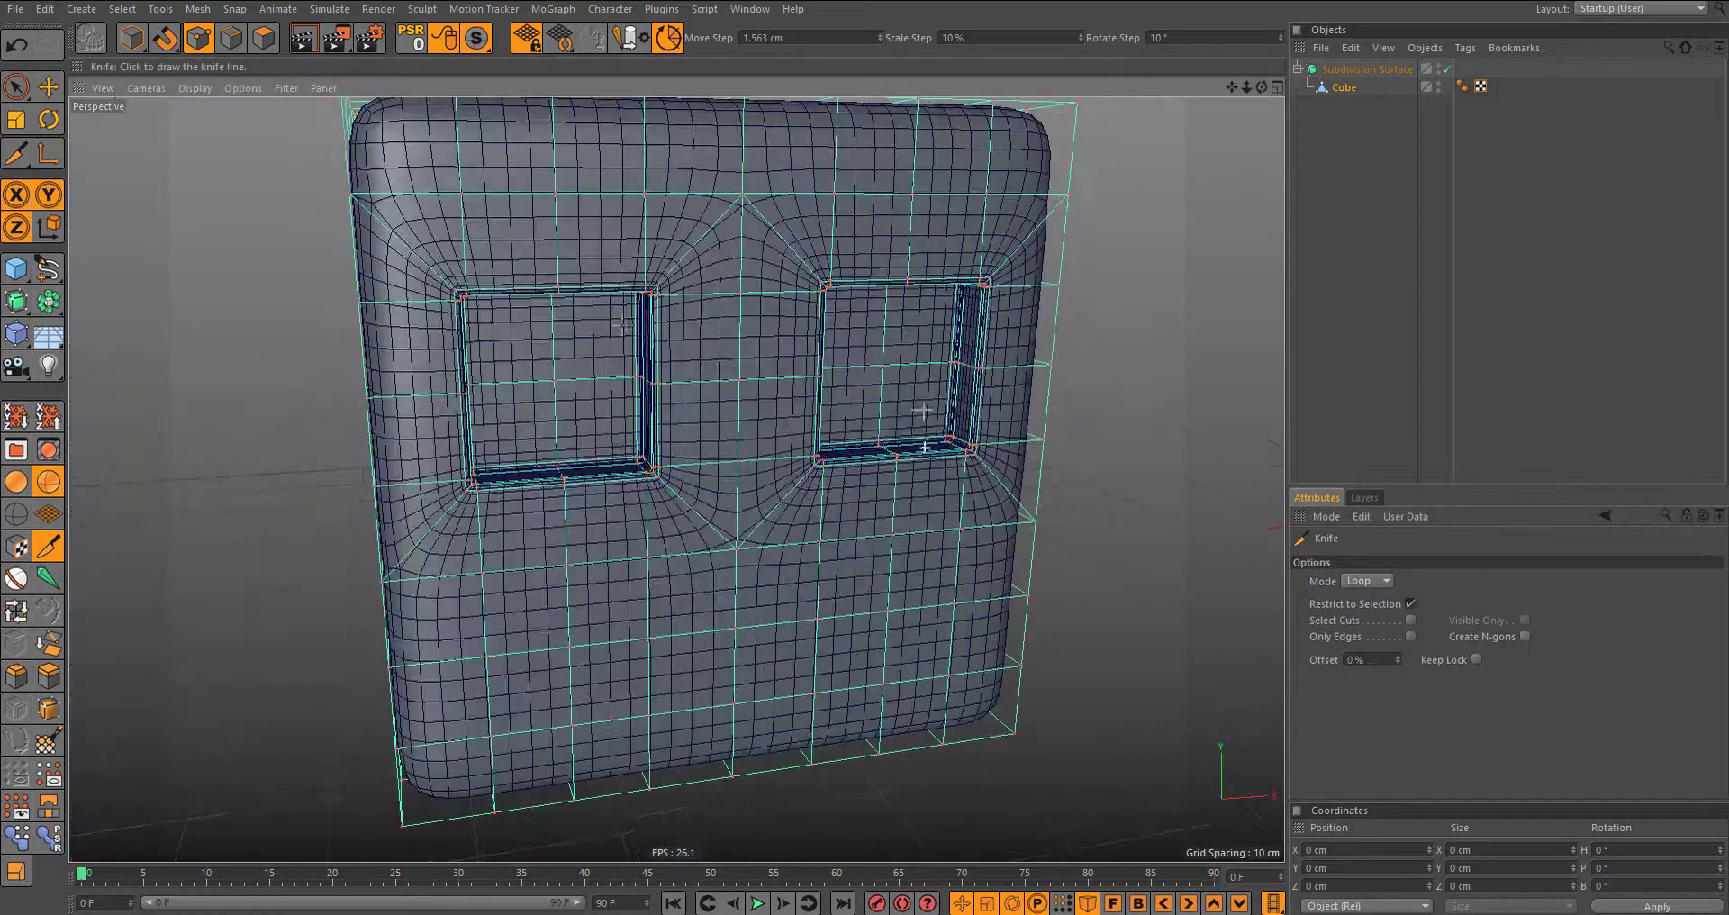
left_click_drag(630, 468, 675, 483, "alt")
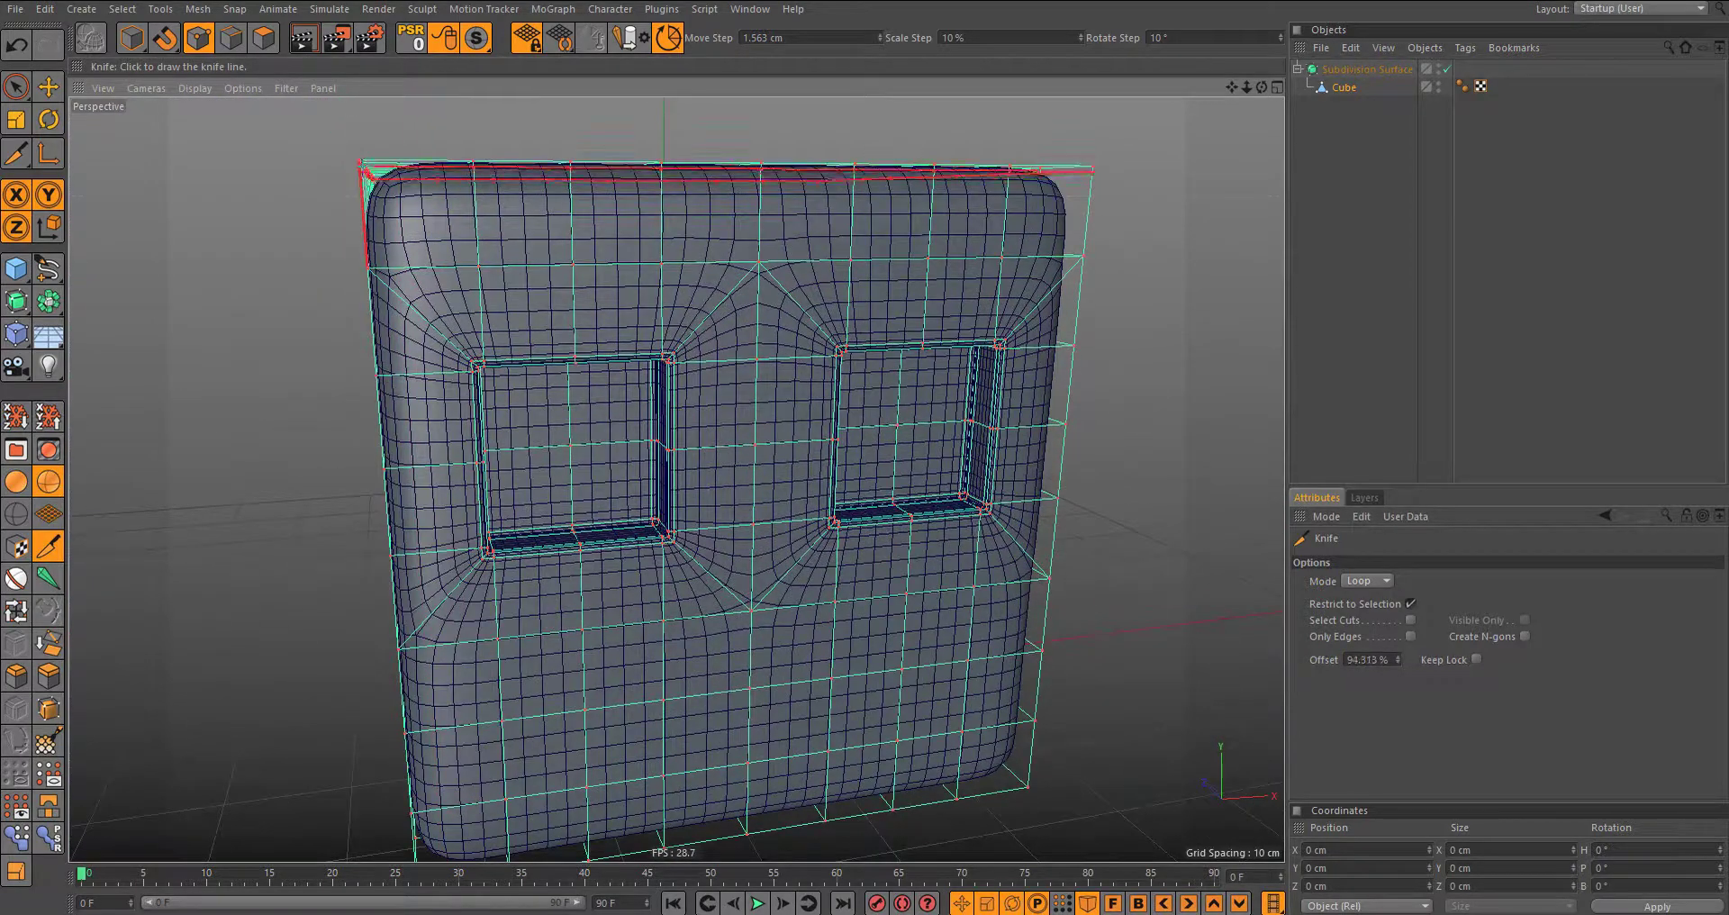
left_click_drag(952, 243, 901, 297, "alt")
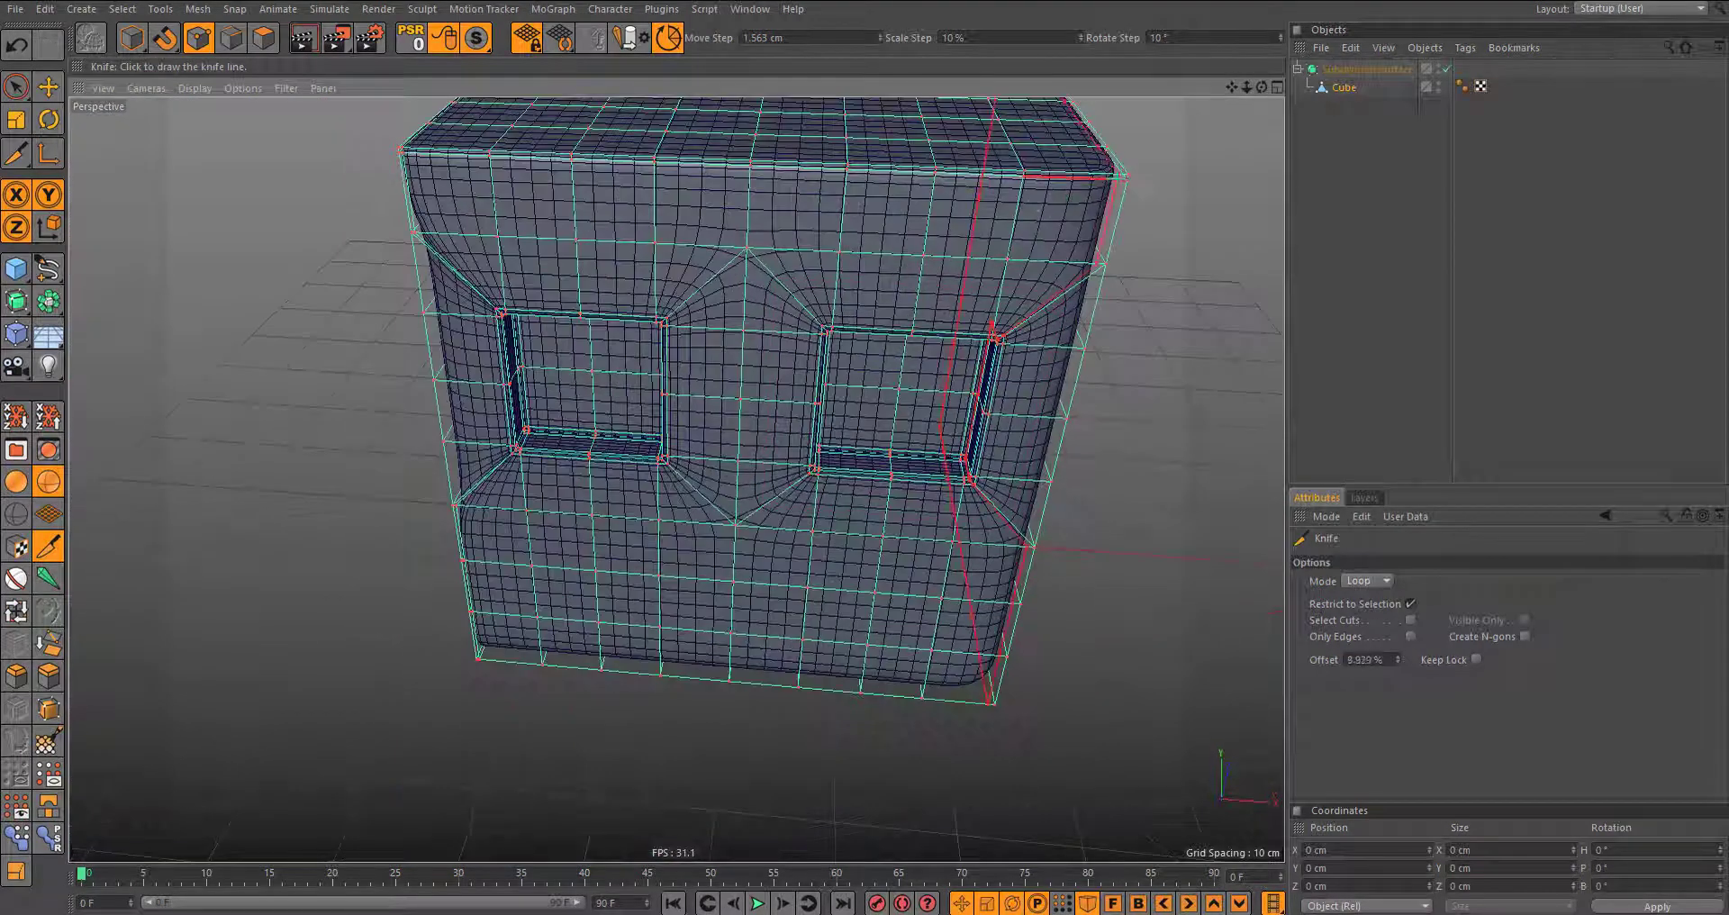
mouse_move(1098, 217)
left_mouse_down("alt")
mouse_move(675, 479)
mouse_move(637, 281)
mouse_move(861, 285)
mouse_move(609, 405)
left_mouse_up("alt")
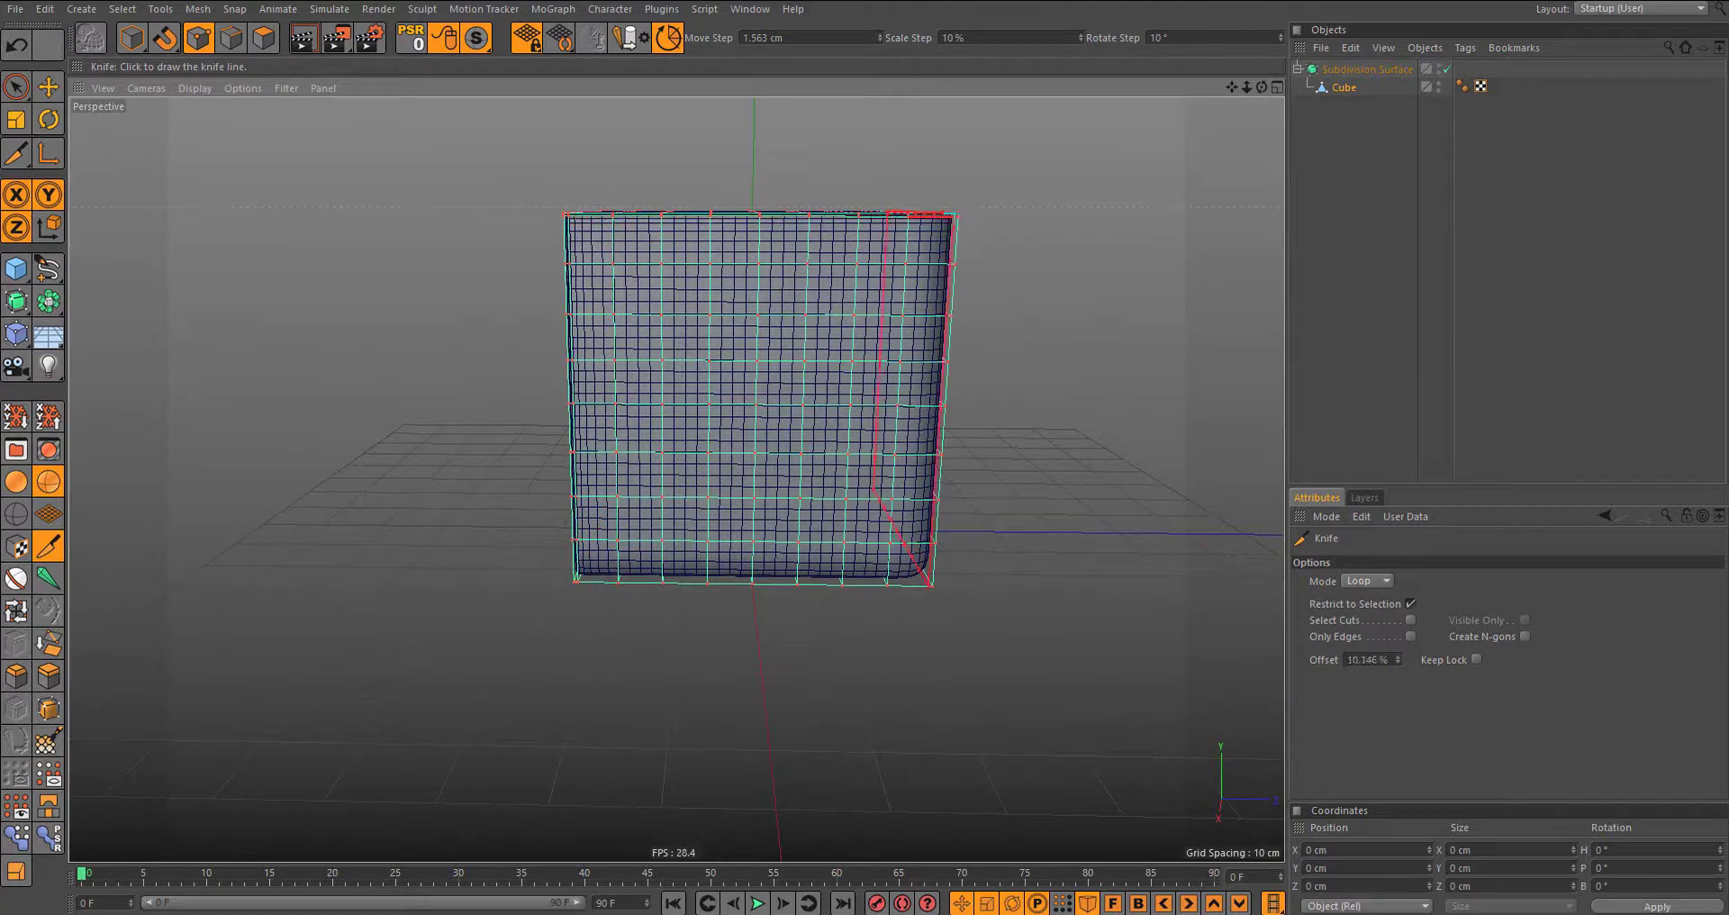
left_click_drag(931, 581, 945, 585, "alt")
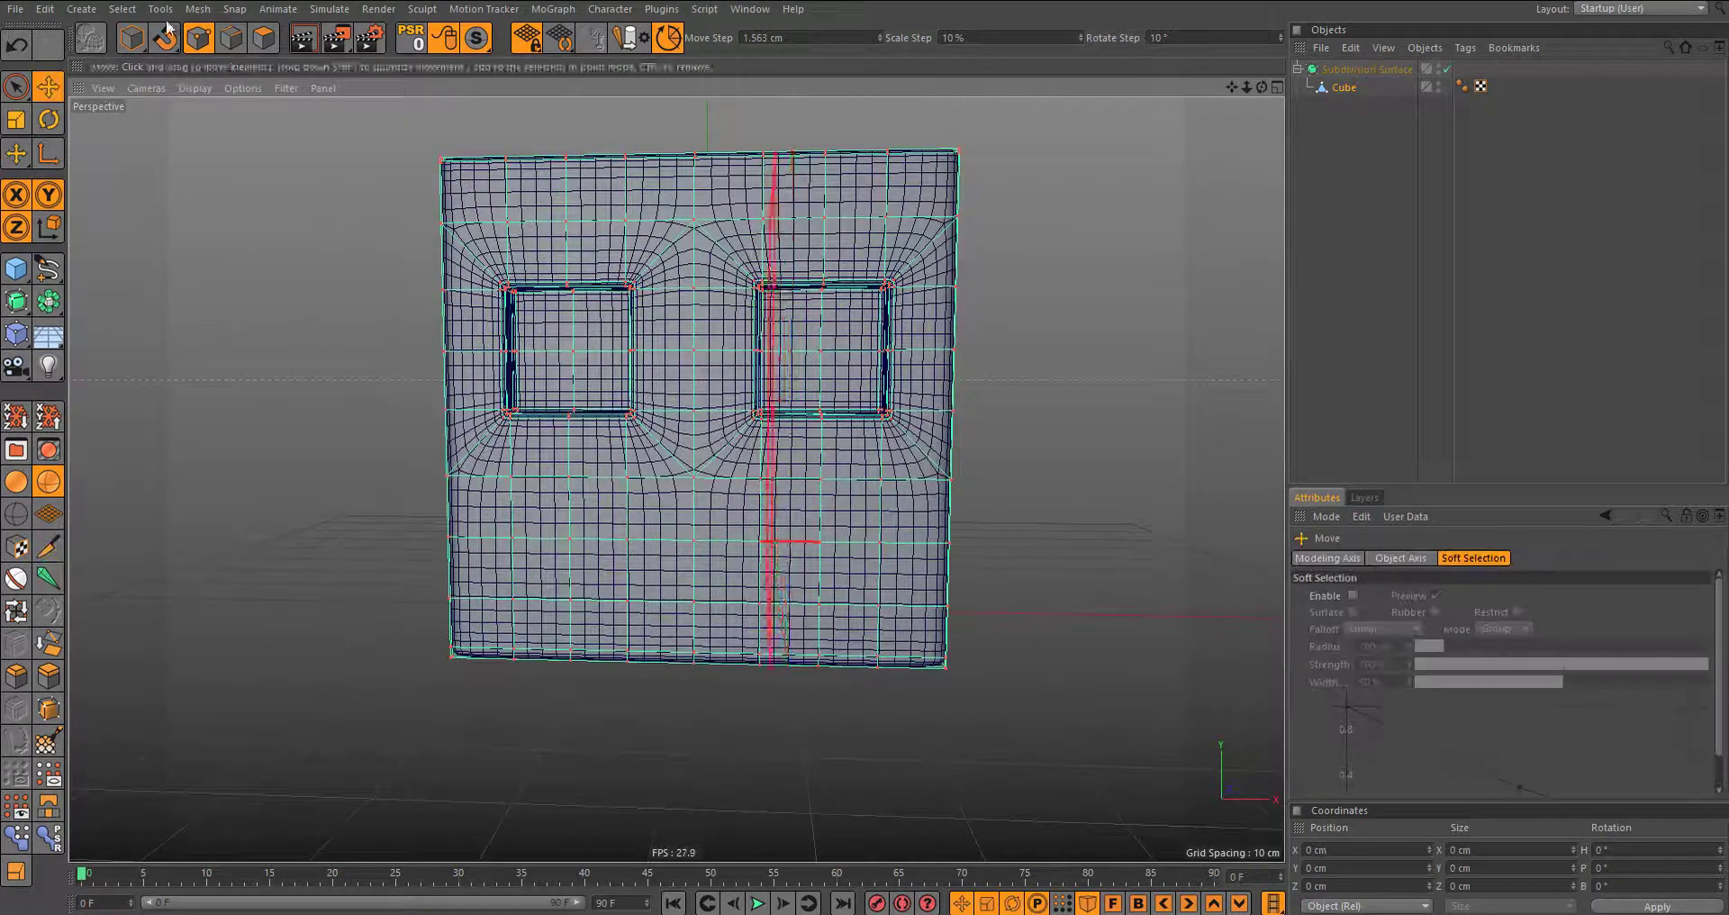
left_click(132, 37)
mouse_move(631, 288)
left_mouse_down("alt")
mouse_move(663, 307)
mouse_move(573, 277)
left_mouse_up("alt")
scroll(533, 239, "up", 5)
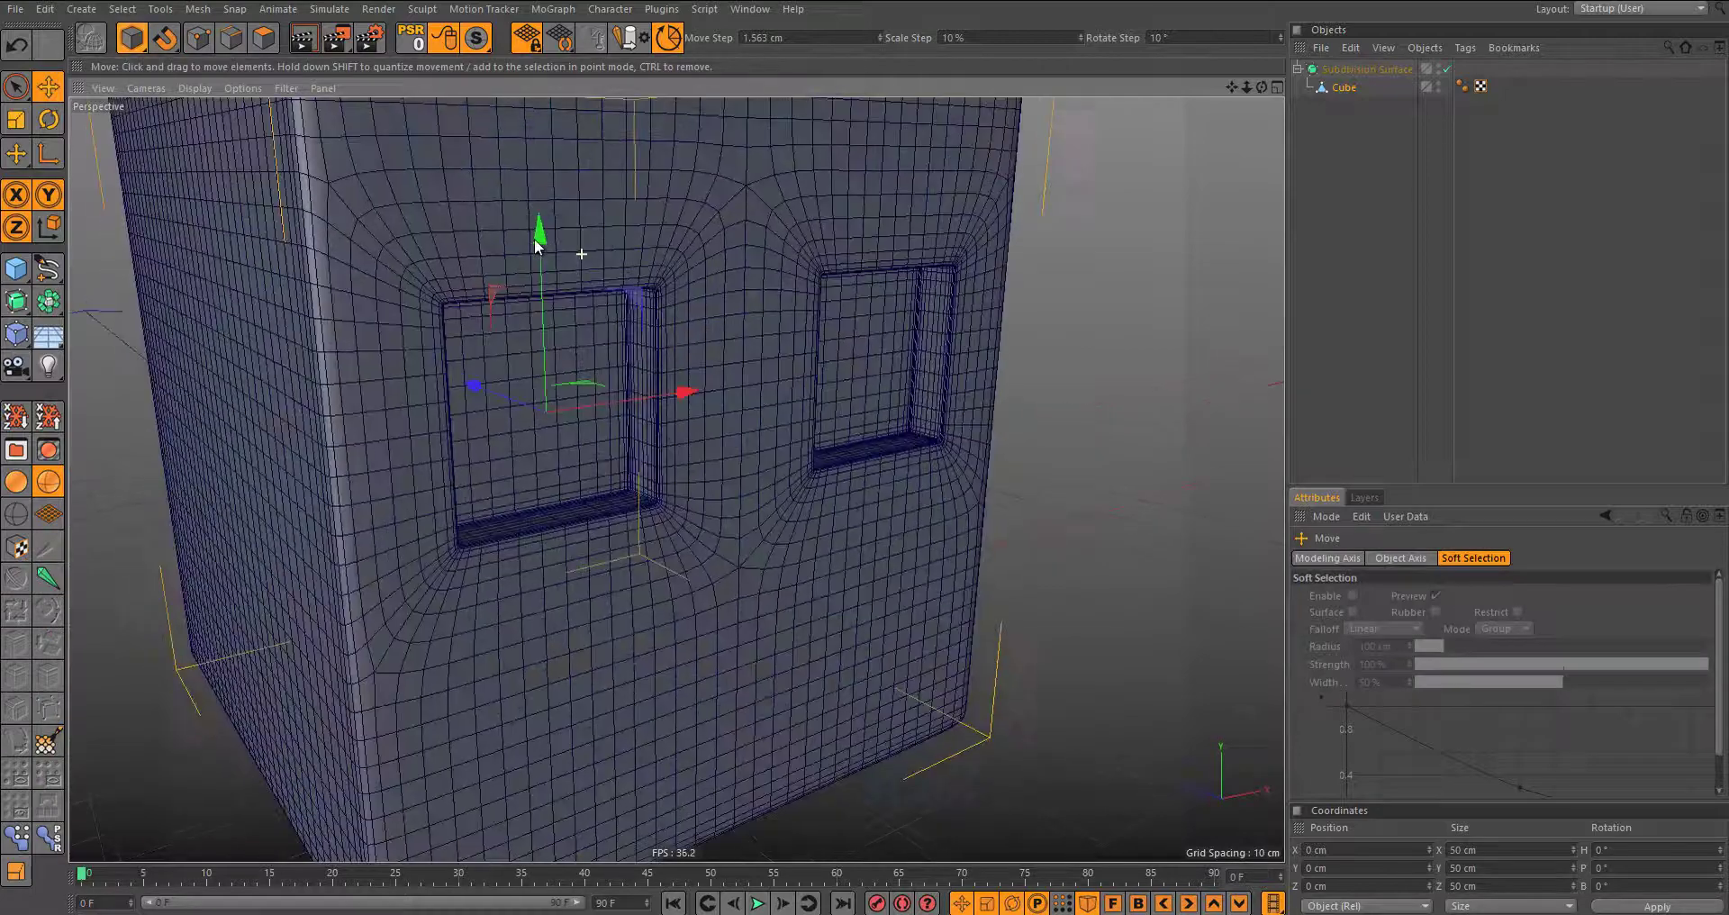
left_click_drag(630, 378, 685, 378, "alt")
left_click(1441, 270)
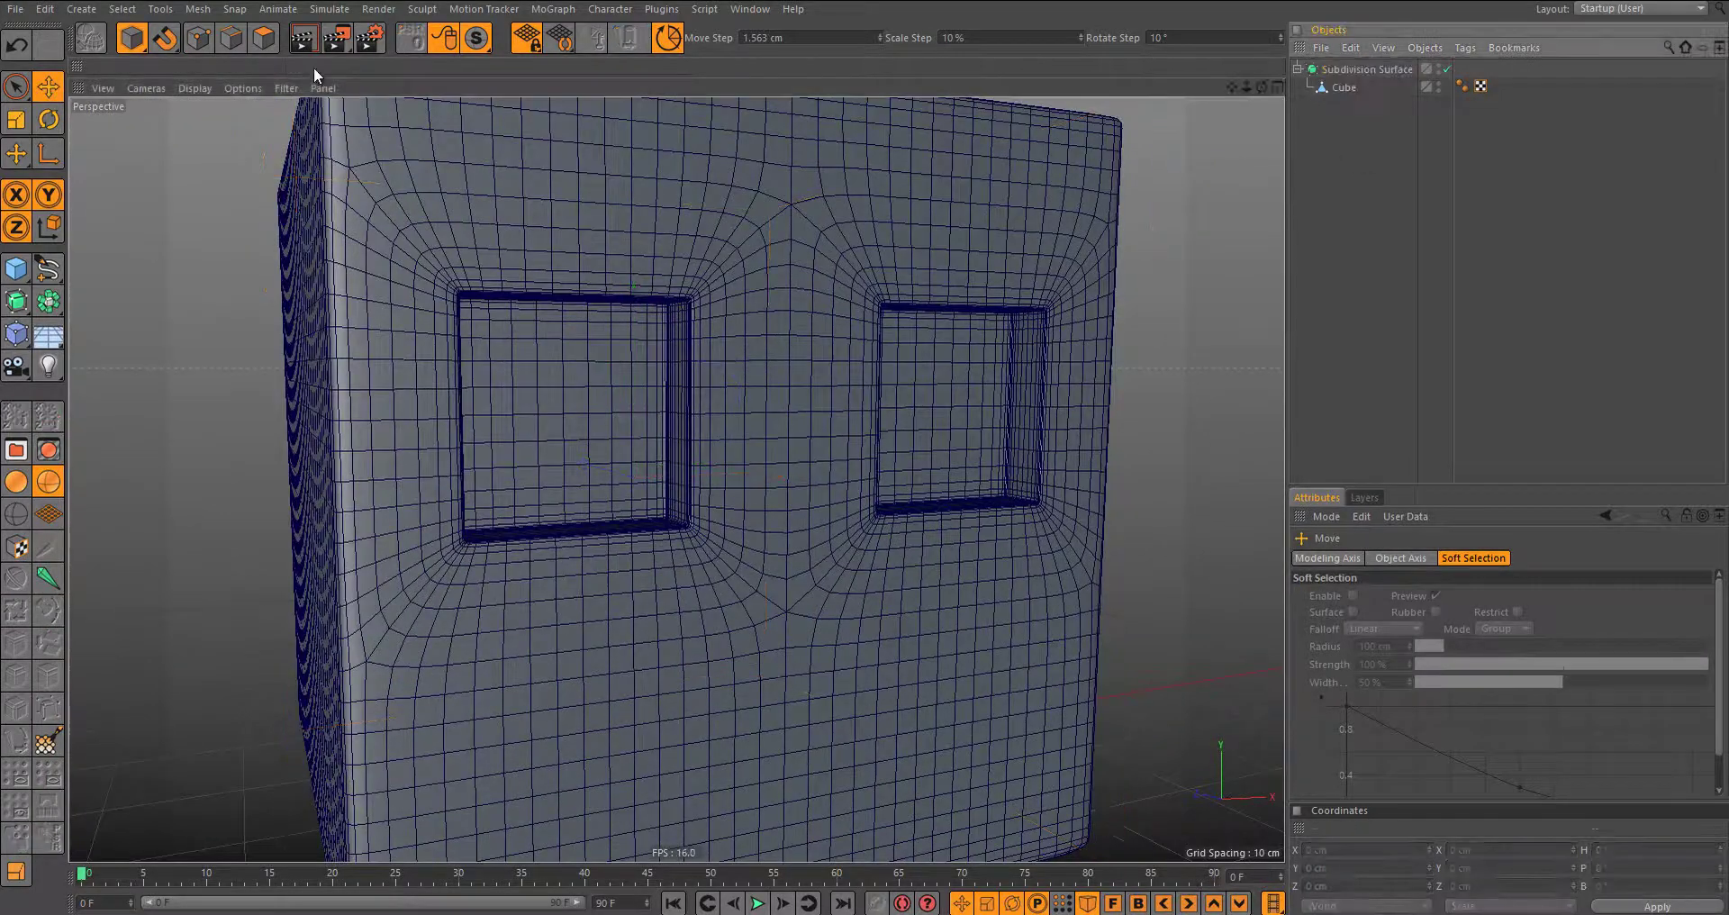
left_click_drag(604, 531, 605, 546, "alt")
scroll(631, 540, "up", 5)
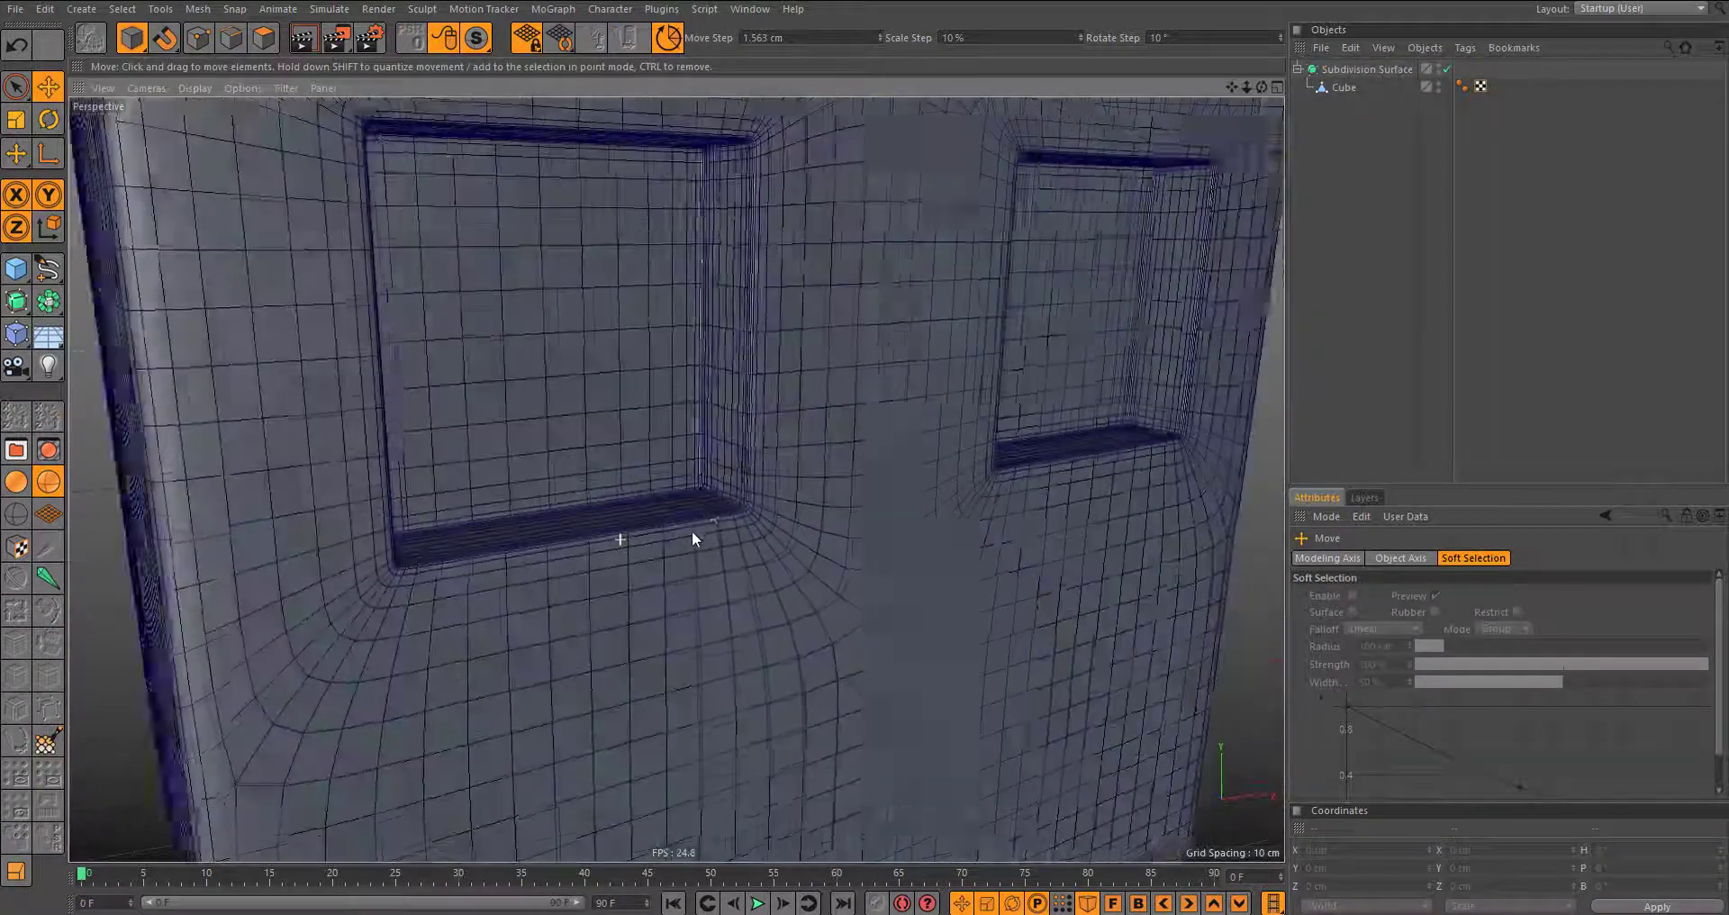
scroll(666, 510, "down", 3)
scroll(567, 510, "down", 4)
scroll(567, 509, "up", 4)
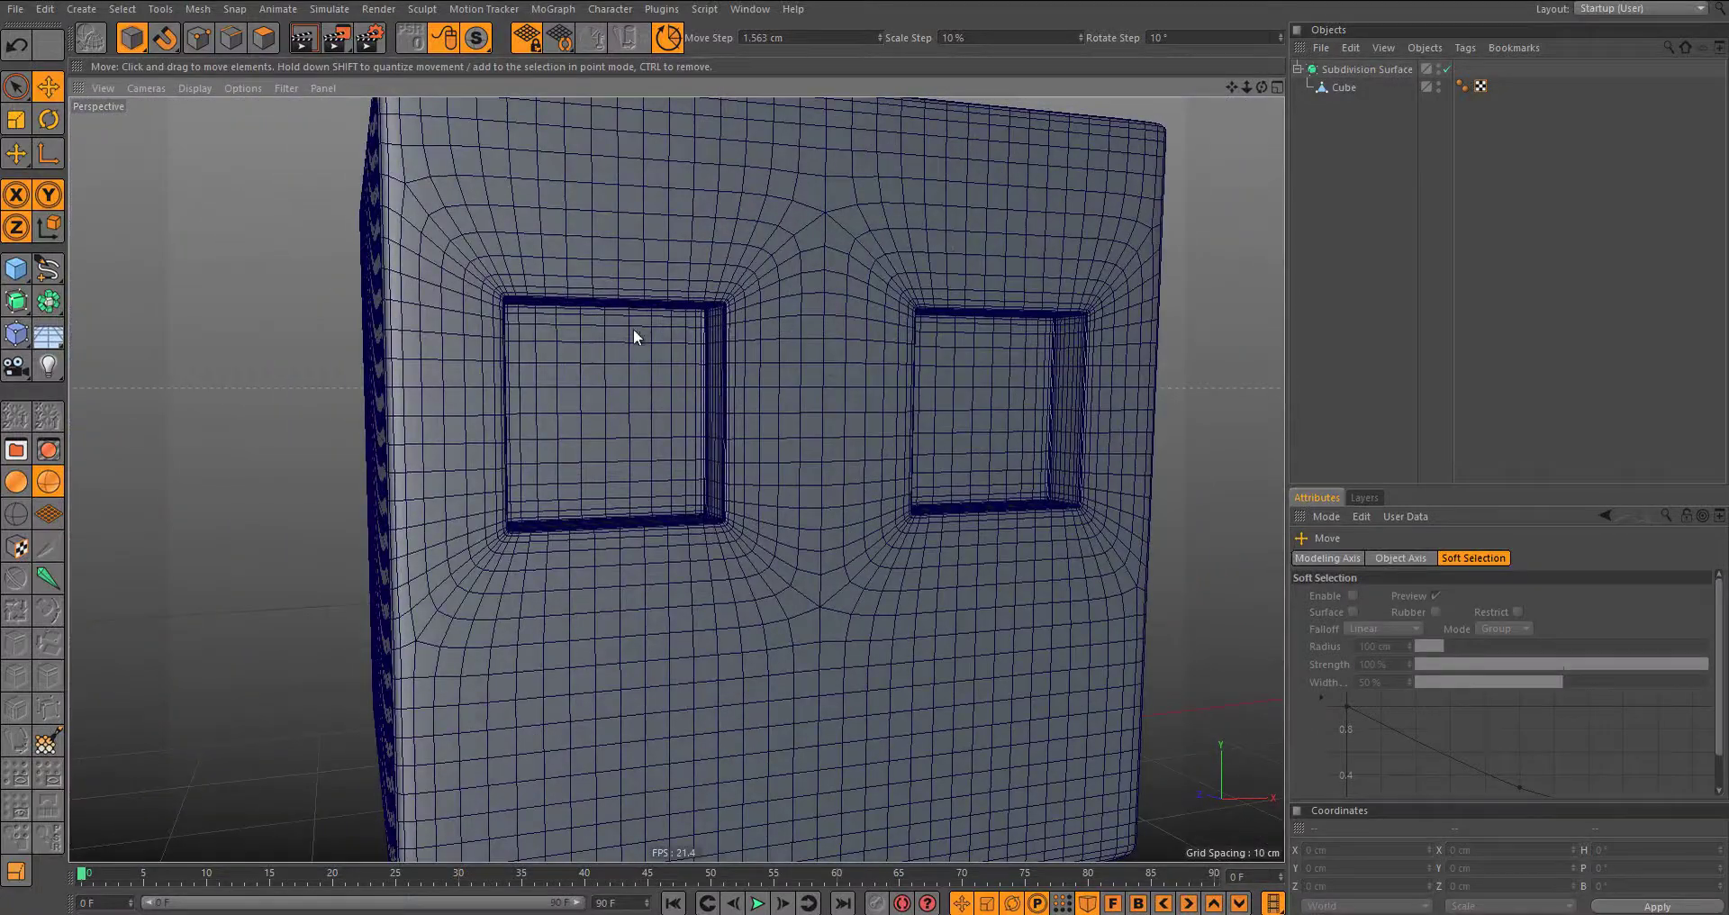
scroll(710, 511, "down", 2)
scroll(682, 537, "down", 2)
scroll(681, 612, "up", 3)
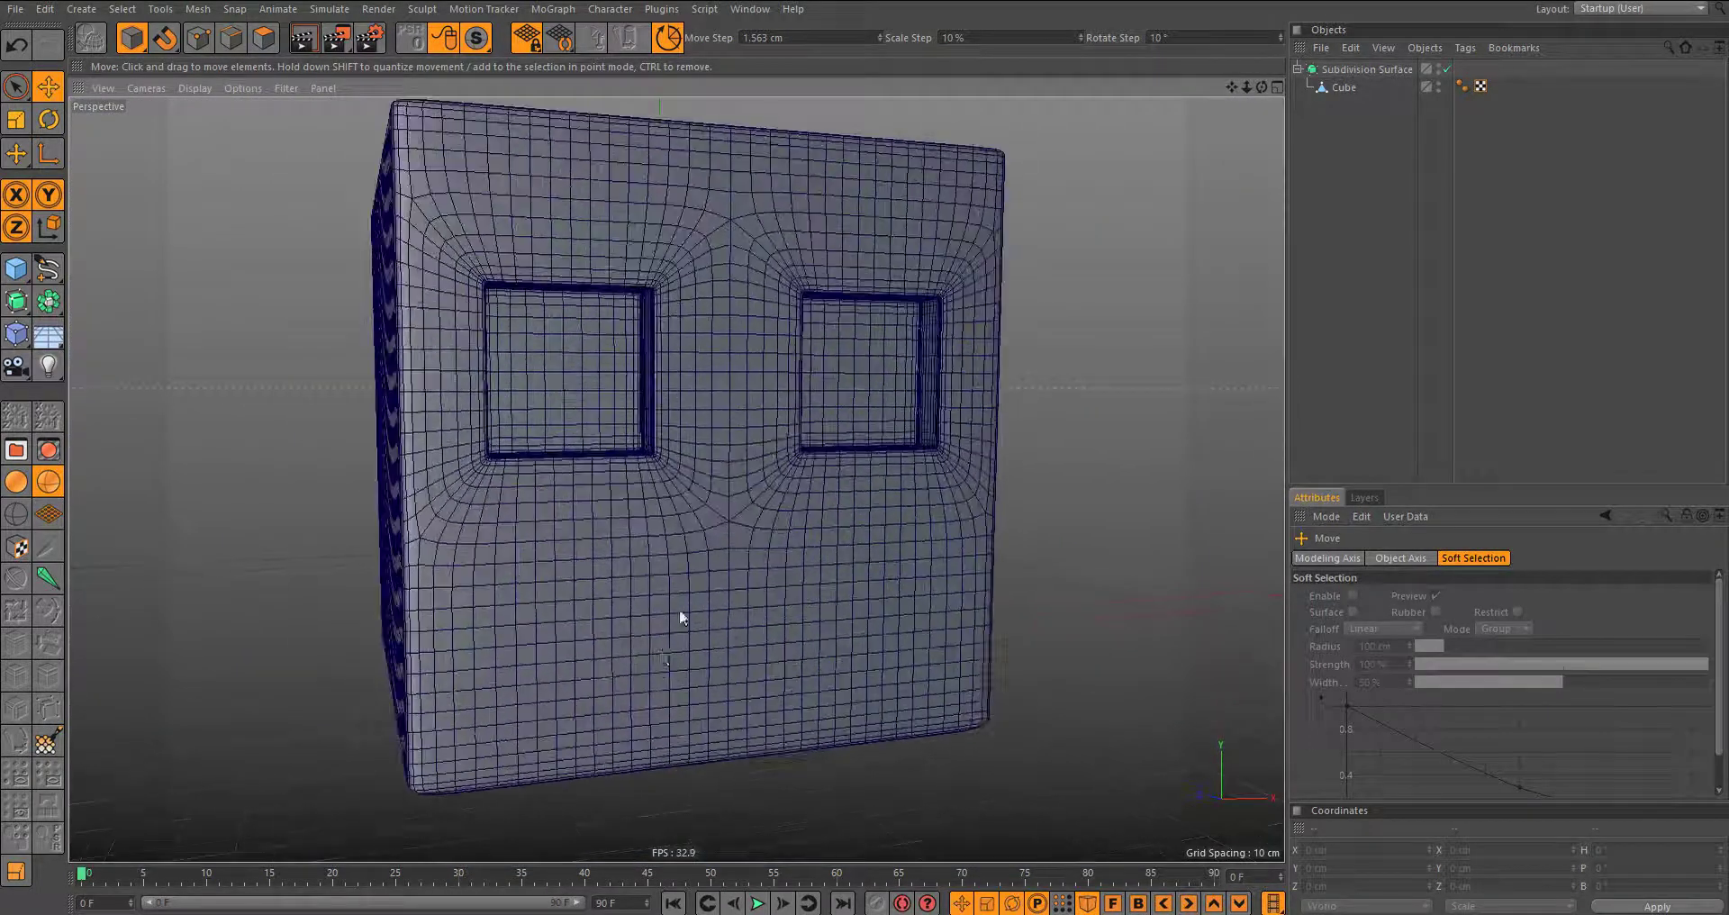